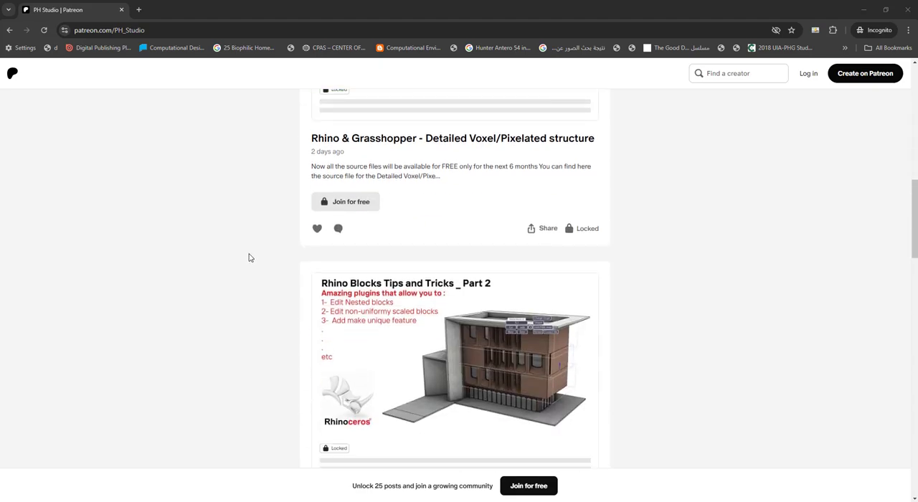
- Browse the PH Studio posts on Patreon and load more of them
{"action": "scroll", "coordinate": [246, 258], "scroll_direction": "down", "scroll_amount": 9}
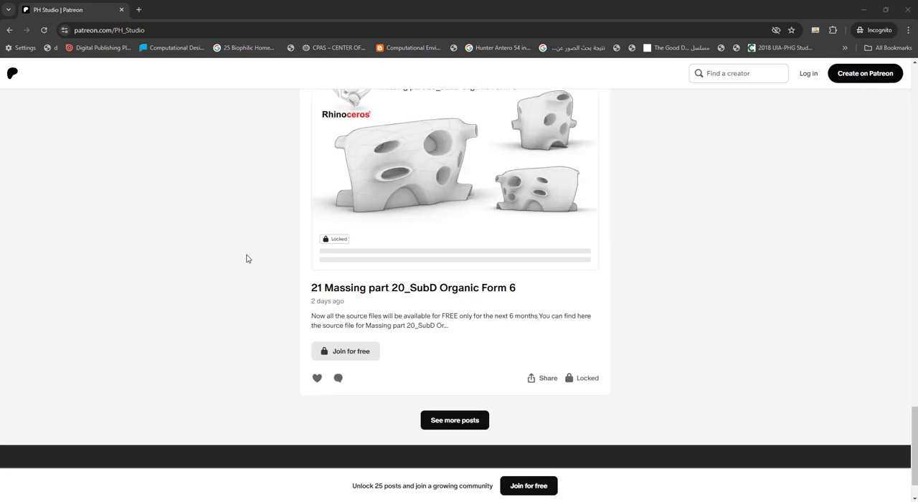
{"action": "left_click", "coordinate": [454, 365]}
{"action": "scroll", "coordinate": [365, 324], "scroll_direction": "down", "scroll_amount": 8}
{"action": "scroll", "coordinate": [362, 321], "scroll_direction": "down", "scroll_amount": 12}
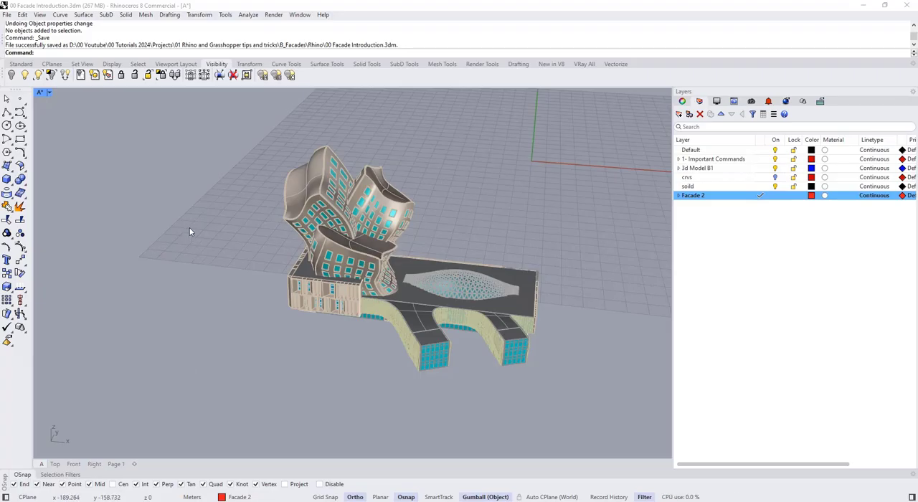
- Switch to Rhino and make the Default layer current
{"action": "right_click_drag", "start_coordinate": [191, 230], "coordinate": [180, 281], "text": "shift"}
{"action": "right_click_drag", "start_coordinate": [199, 229], "coordinate": [293, 244]}
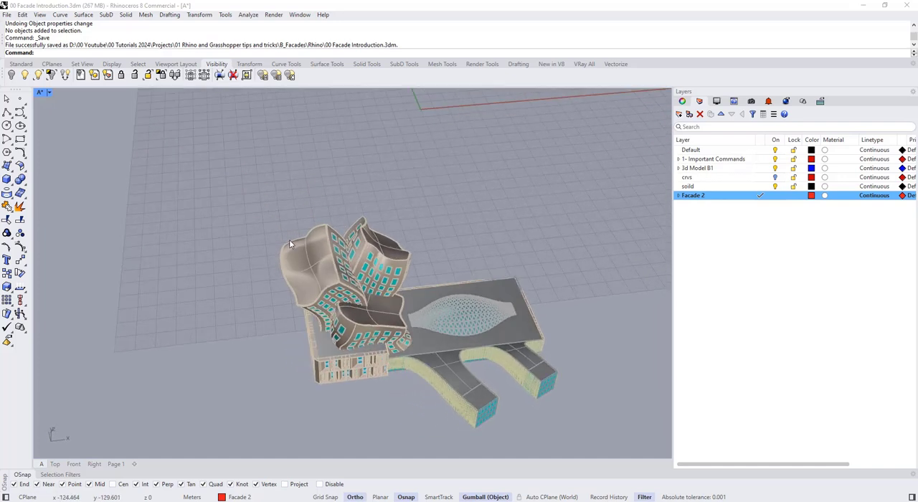
{"action": "double_click", "coordinate": [750, 151]}
- Draw a three-point solid box on the empty ground beside the building model
{"action": "right_click_drag", "start_coordinate": [585, 172], "coordinate": [344, 247]}
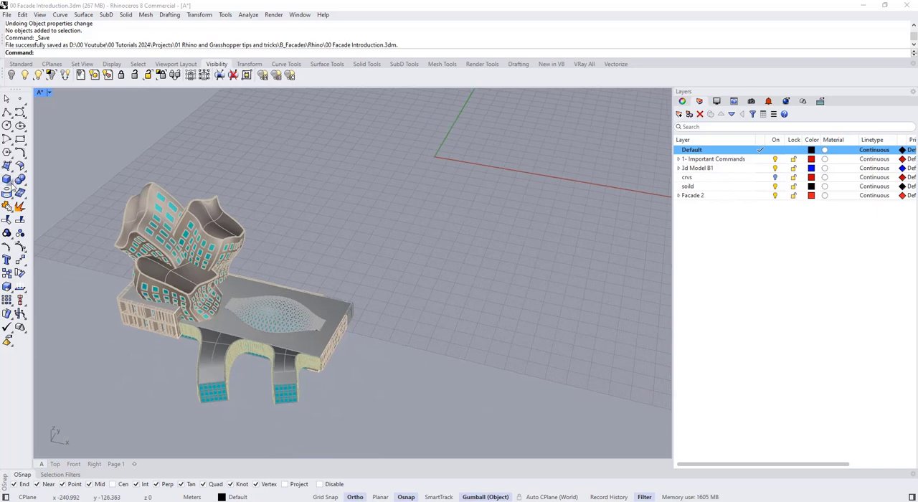
{"action": "left_click", "coordinate": [8, 181]}
{"action": "left_click", "coordinate": [21, 215]}
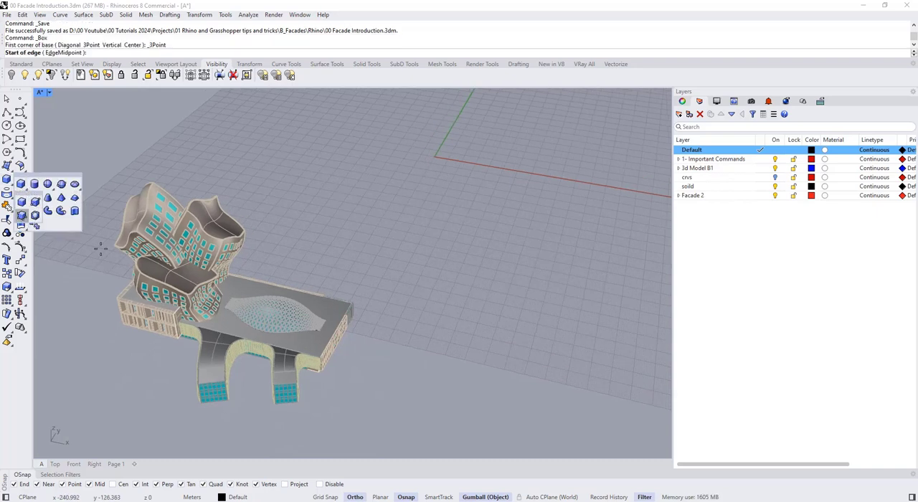
{"action": "scroll", "coordinate": [395, 281], "scroll_direction": "up", "scroll_amount": 2}
{"action": "left_click", "coordinate": [395, 282]}
{"action": "left_click", "coordinate": [477, 299]}
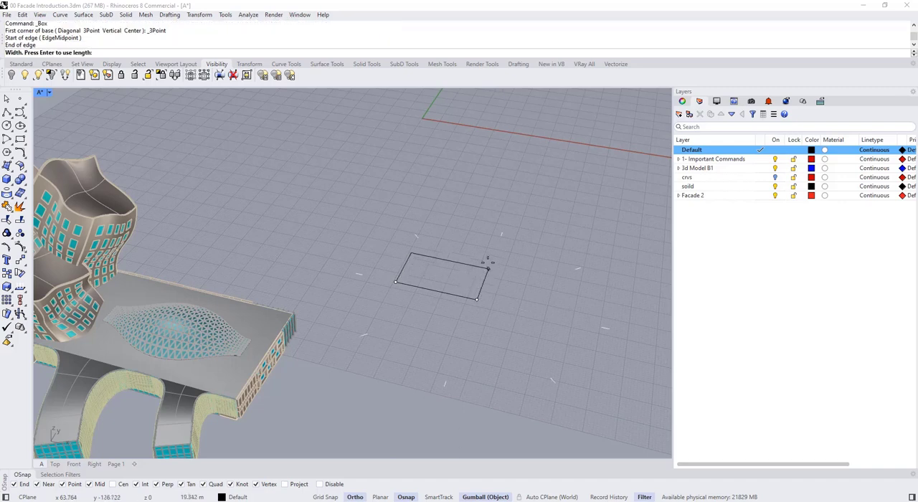
{"action": "left_click", "coordinate": [498, 248]}
{"action": "left_click", "coordinate": [498, 194]}
- Set the perspective viewport's display mode to Rendered and inspect the box in it
{"action": "scroll", "coordinate": [404, 320], "scroll_direction": "up", "scroll_amount": 2}
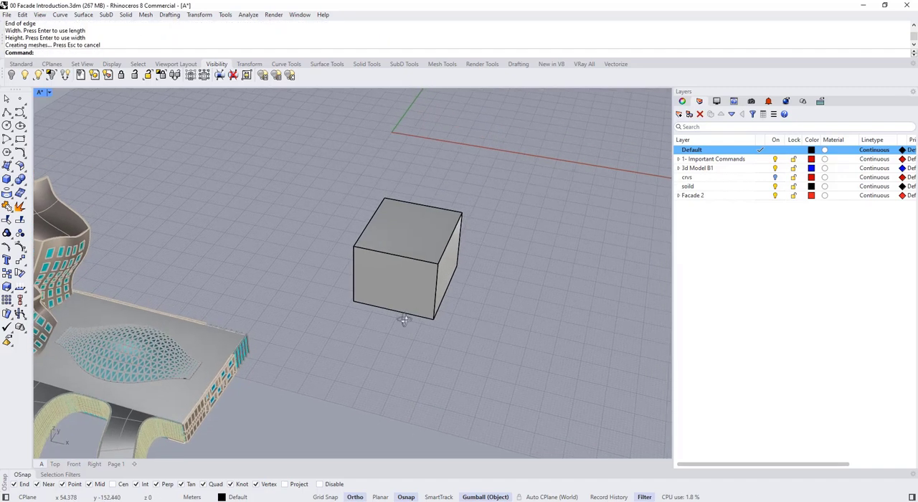
{"action": "right_click_drag", "start_coordinate": [404, 321], "coordinate": [472, 291]}
{"action": "left_click", "coordinate": [50, 93]}
{"action": "left_click", "coordinate": [73, 81]}
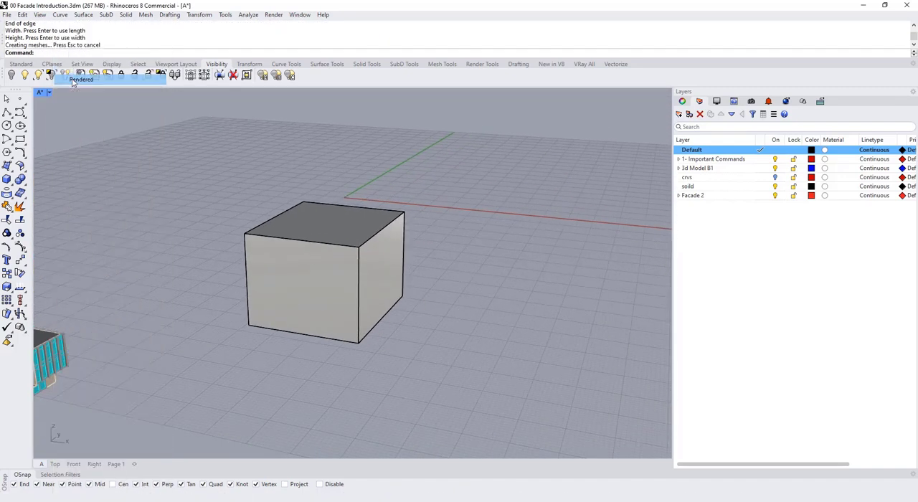
{"action": "left_click", "coordinate": [282, 259]}
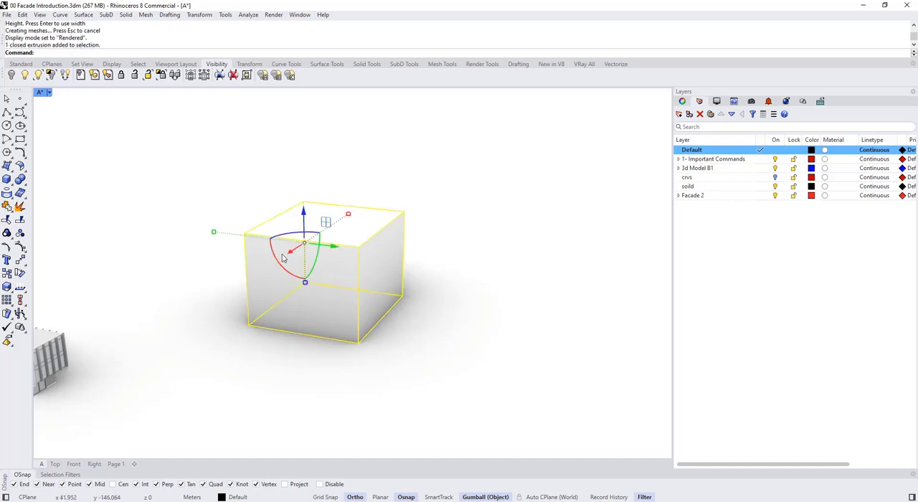
{"action": "right_click_drag", "start_coordinate": [296, 264], "coordinate": [321, 289], "text": "shift"}
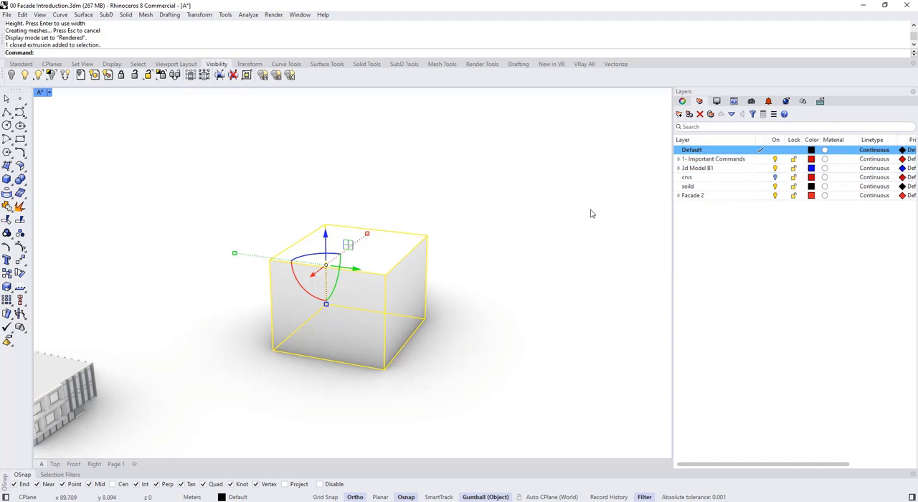
{"action": "key", "text": "Escape"}
- Assign a new Custom material named Bricks 2 to the box
{"action": "left_click", "coordinate": [386, 262]}
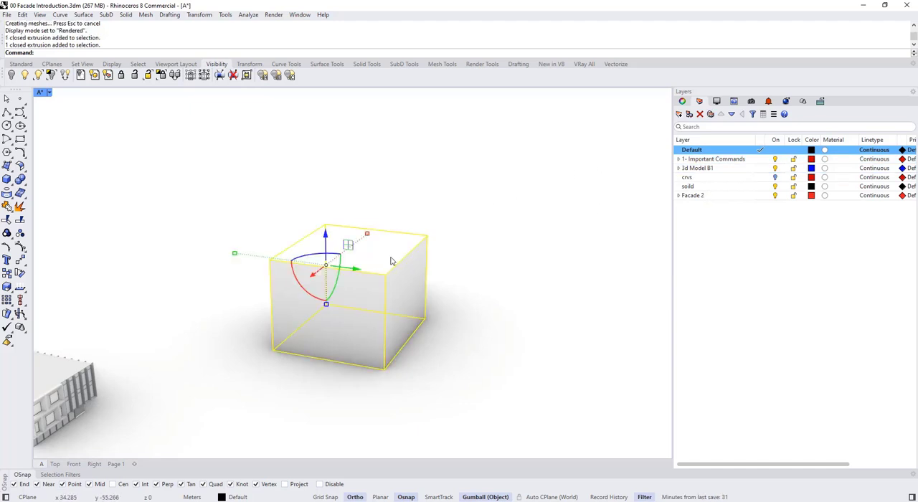
{"action": "left_click", "coordinate": [683, 101]}
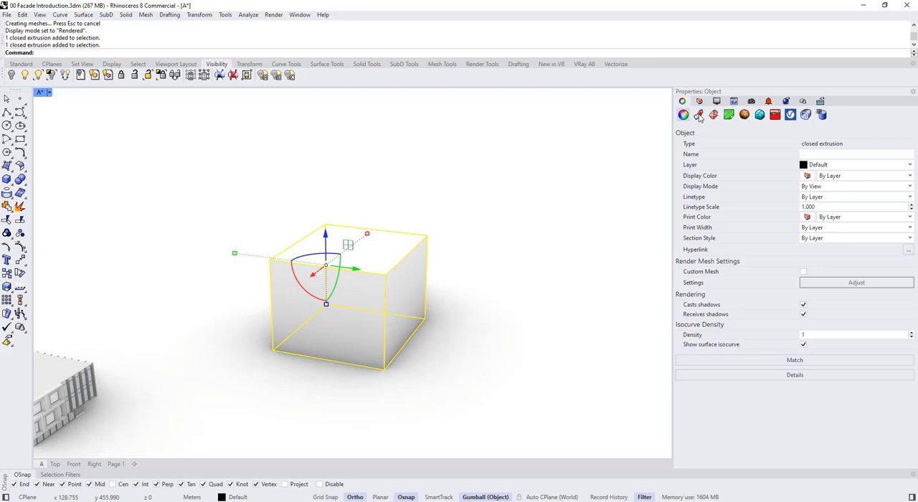
{"action": "left_click", "coordinate": [699, 115]}
{"action": "left_click", "coordinate": [715, 141]}
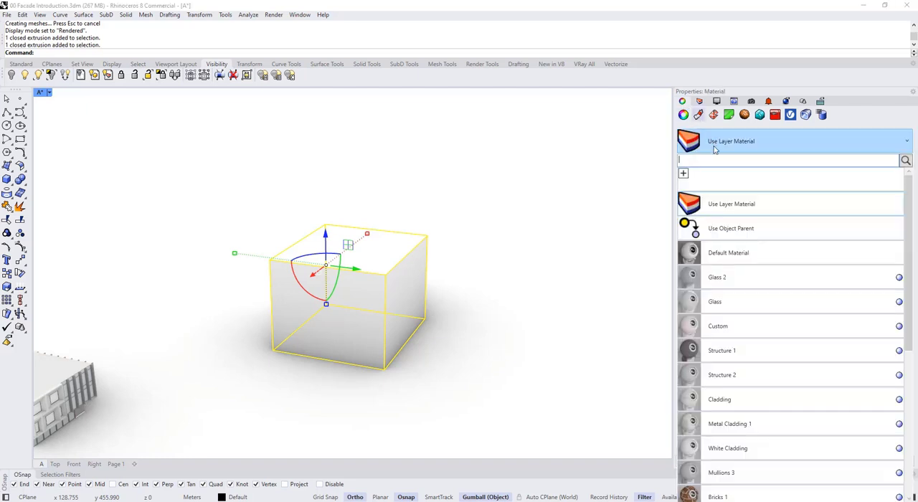
{"action": "scroll", "coordinate": [715, 292], "scroll_direction": "down", "scroll_amount": 5}
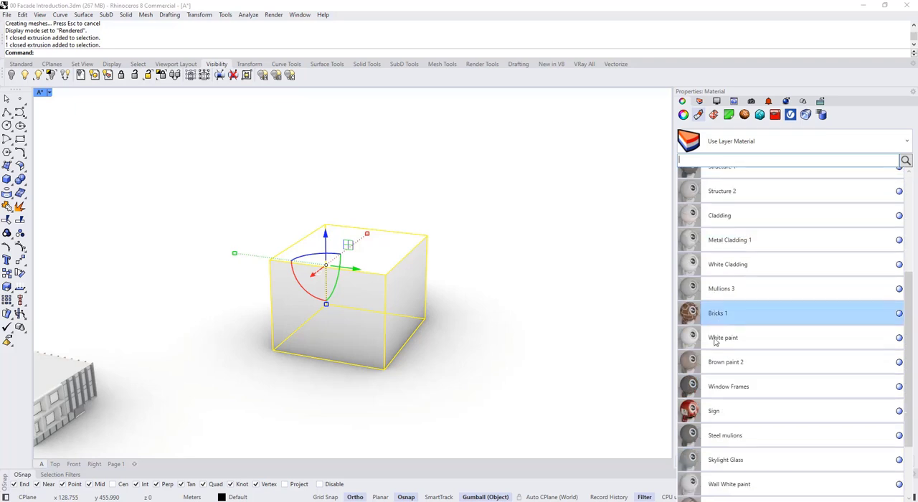
{"action": "scroll", "coordinate": [717, 308], "scroll_direction": "up", "scroll_amount": 5}
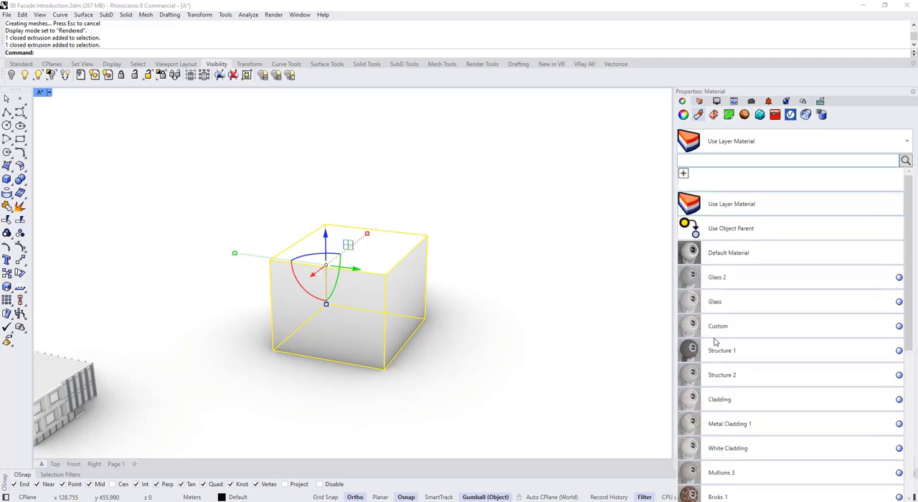
{"action": "left_click", "coordinate": [684, 174]}
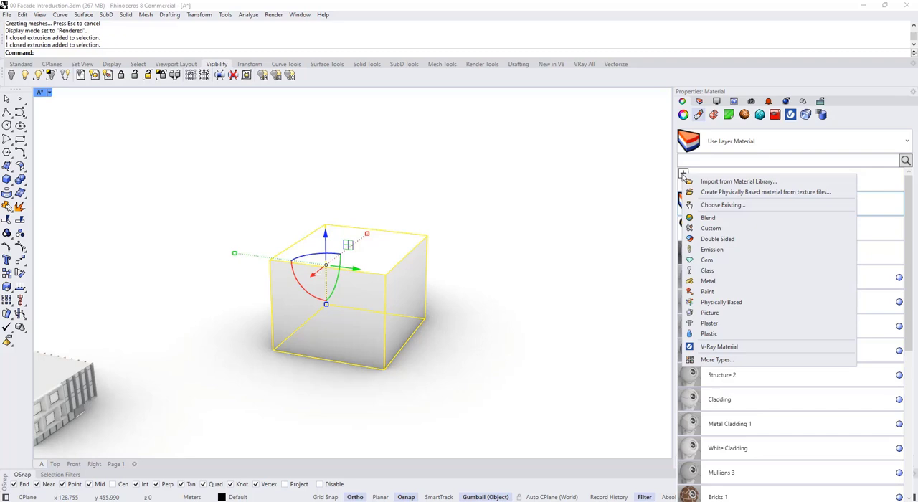
{"action": "left_click", "coordinate": [710, 229]}
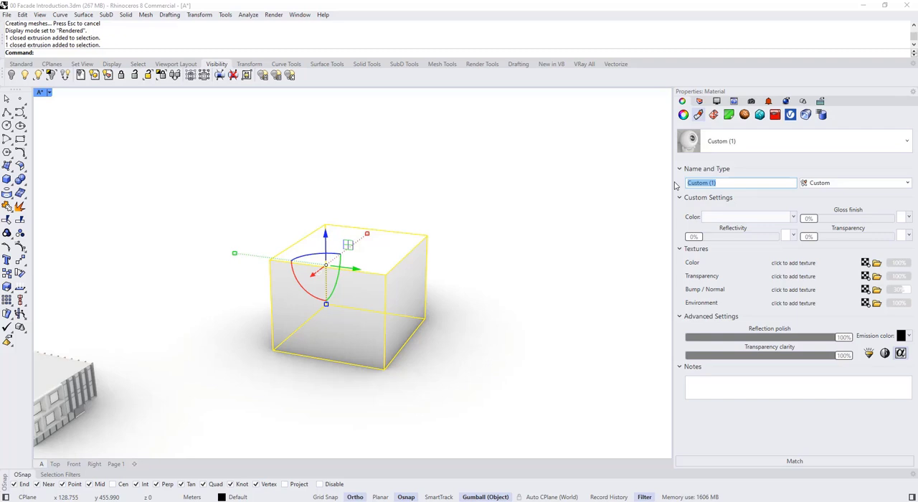
{"action": "type", "text": "Bricks 2"}
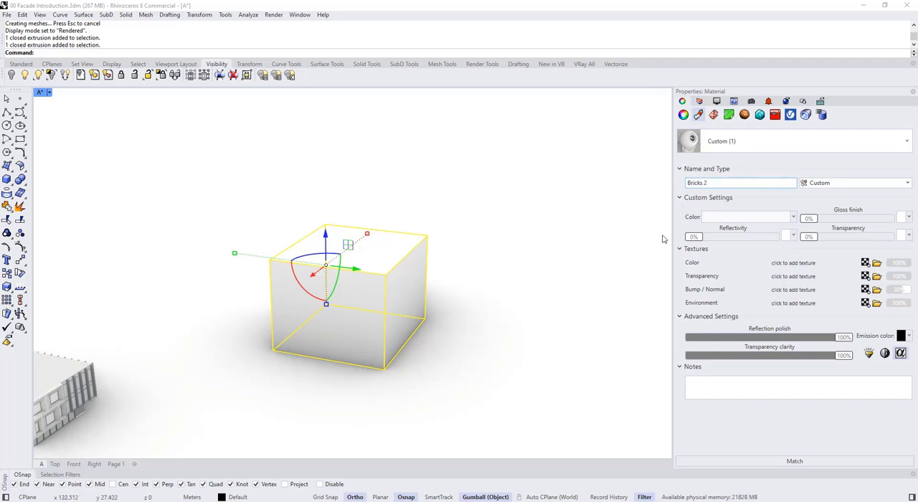
- Set the Bricks 2 material's color to a light red, #D75252
{"action": "left_click", "coordinate": [723, 219]}
{"action": "left_click", "coordinate": [503, 291]}
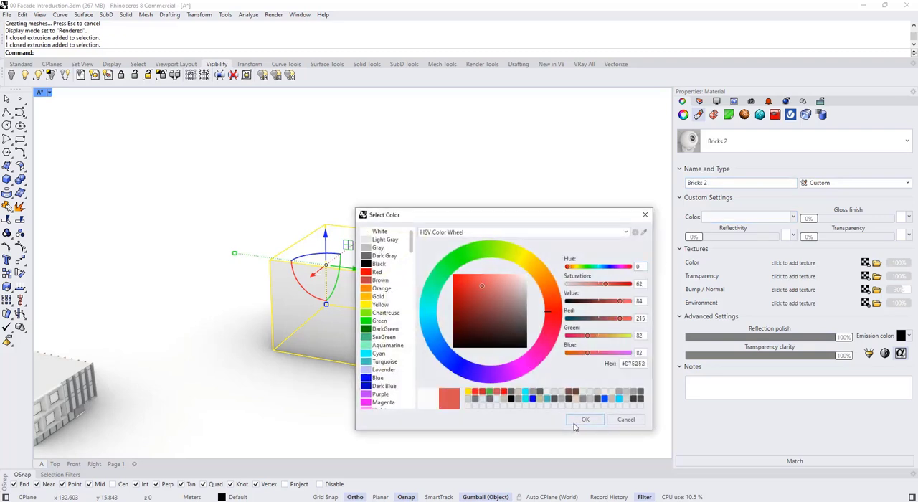
{"action": "left_click", "coordinate": [579, 422]}
{"action": "mouse_move", "coordinate": [432, 315]}
{"action": "right_mouse_down"}
{"action": "mouse_move", "coordinate": [387, 303]}
{"action": "mouse_move", "coordinate": [423, 312]}
{"action": "right_mouse_up"}
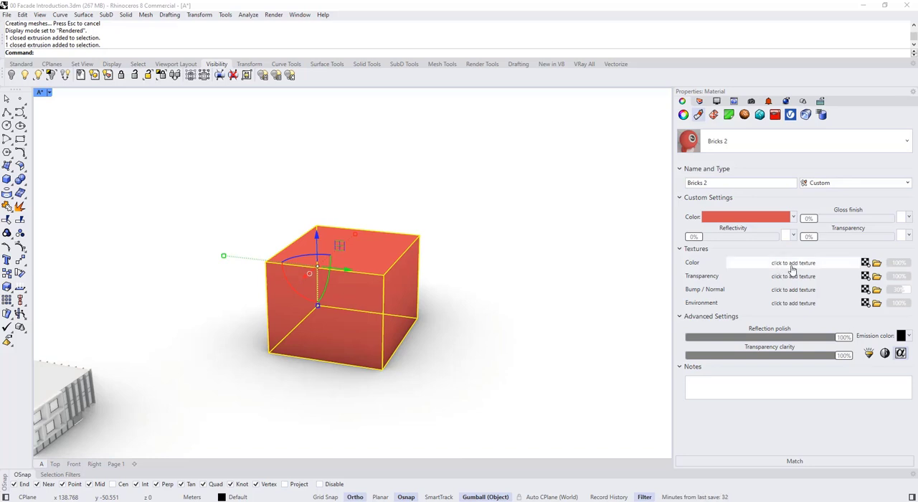
- Browse for a color texture in the From Sketchuptextures bricks folder and display its files as large icons
{"action": "left_click", "coordinate": [876, 265]}
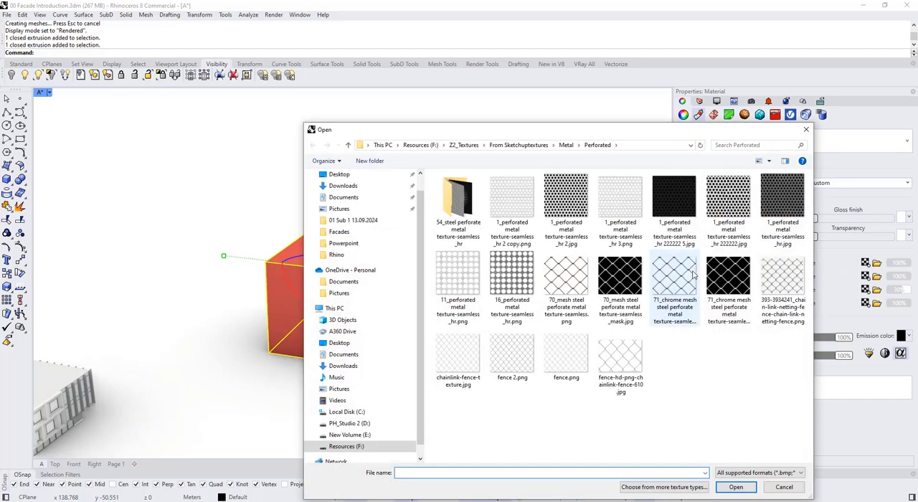
{"action": "left_click", "coordinate": [516, 144]}
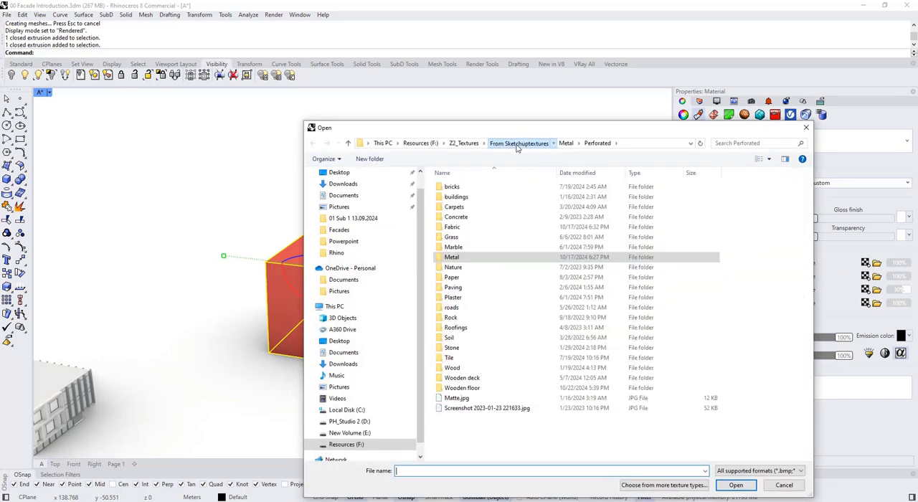
{"action": "double_click", "coordinate": [481, 190]}
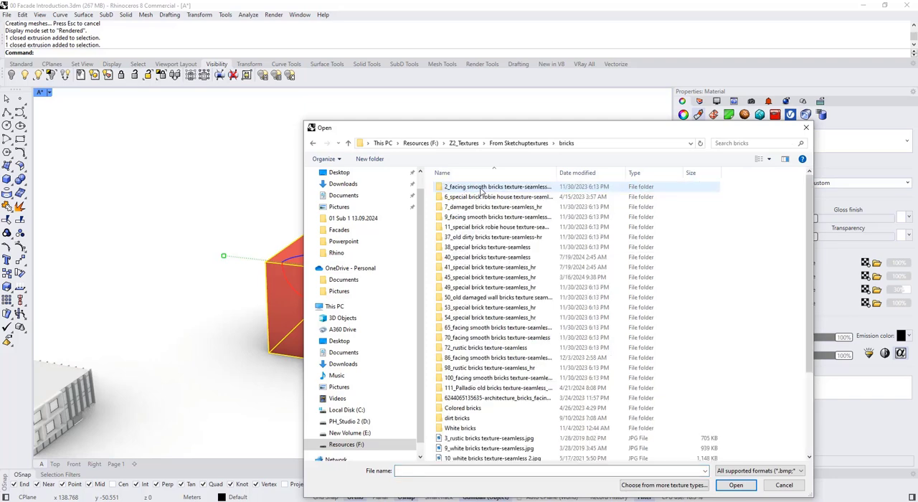
{"action": "right_click", "coordinate": [763, 235]}
{"action": "mouse_move", "coordinate": [772, 241]}
{"action": "left_click", "coordinate": [730, 249]}
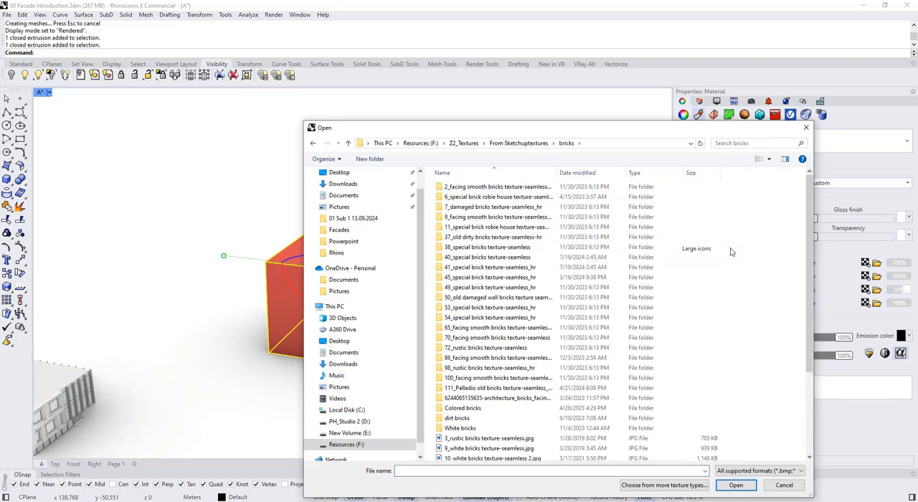
{"action": "left_click_drag", "start_coordinate": [608, 130], "coordinate": [503, 70]}
- Load 54_special brick texture-seamless.jpg as the material's color texture and inspect it on the box
{"action": "scroll", "coordinate": [504, 202], "scroll_direction": "down", "scroll_amount": 3}
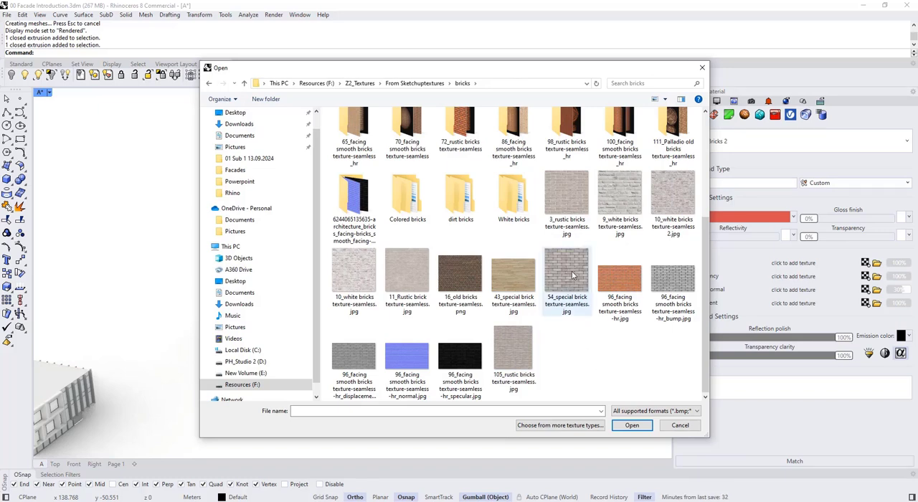
{"action": "scroll", "coordinate": [573, 280], "scroll_direction": "up", "scroll_amount": 2}
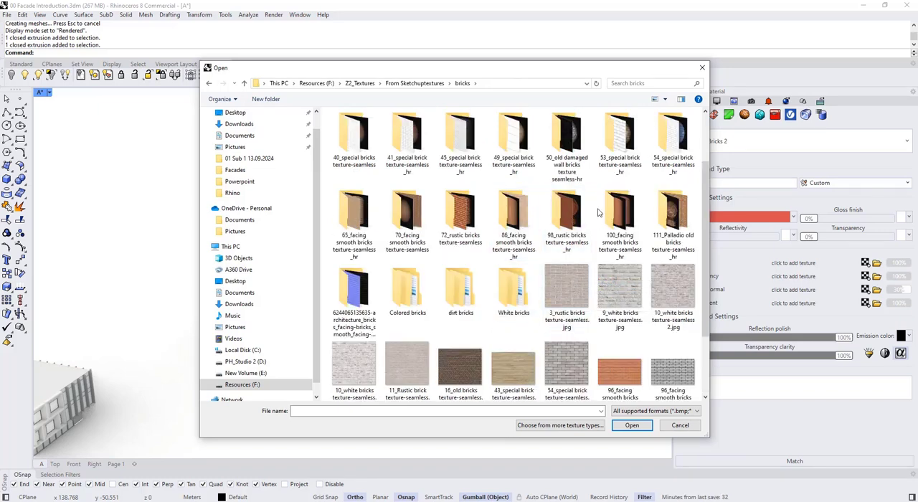
{"action": "scroll", "coordinate": [599, 212], "scroll_direction": "down", "scroll_amount": 3}
{"action": "left_click", "coordinate": [572, 291]}
{"action": "left_click", "coordinate": [632, 426]}
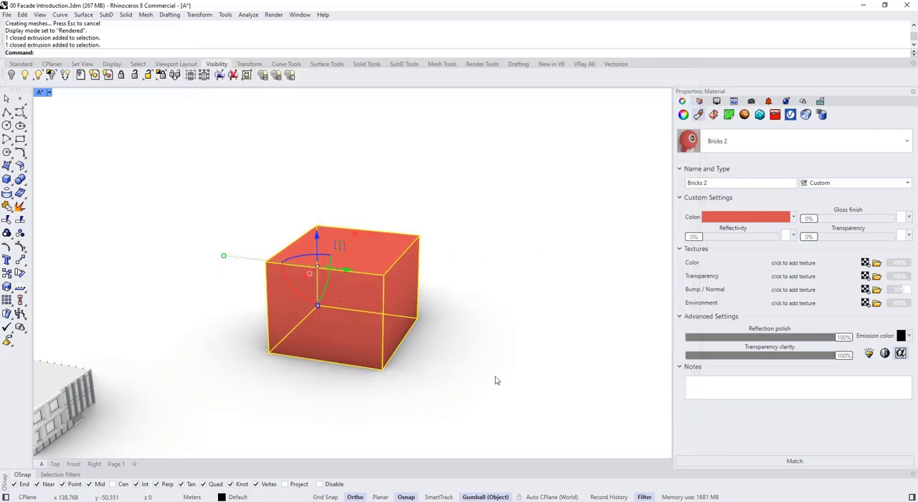
{"action": "left_click", "coordinate": [390, 383]}
{"action": "right_click_drag", "start_coordinate": [342, 365], "coordinate": [342, 350]}
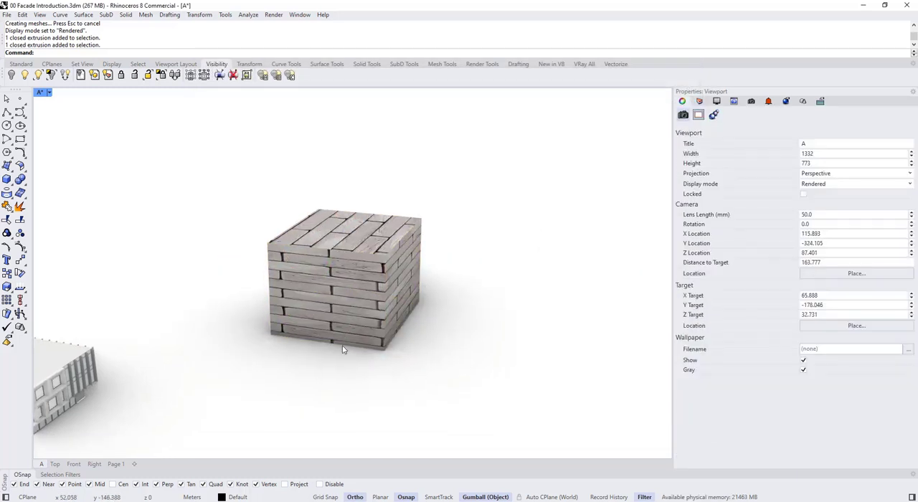
{"action": "scroll", "coordinate": [342, 349], "scroll_direction": "up", "scroll_amount": 3}
{"action": "scroll", "coordinate": [349, 314], "scroll_direction": "down", "scroll_amount": 1}
- Try reduced amounts for the brick color texture, including 70%, and restore it to 100%
{"action": "left_click", "coordinate": [365, 272]}
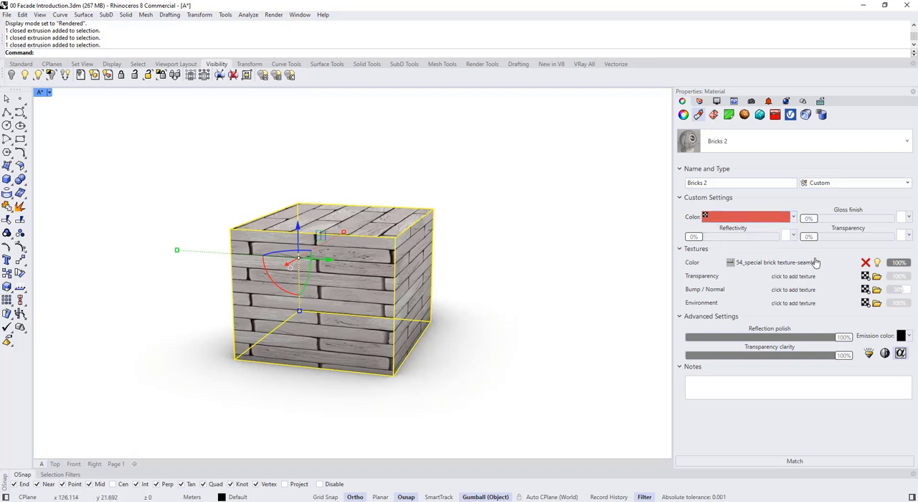
{"action": "left_click", "coordinate": [897, 264]}
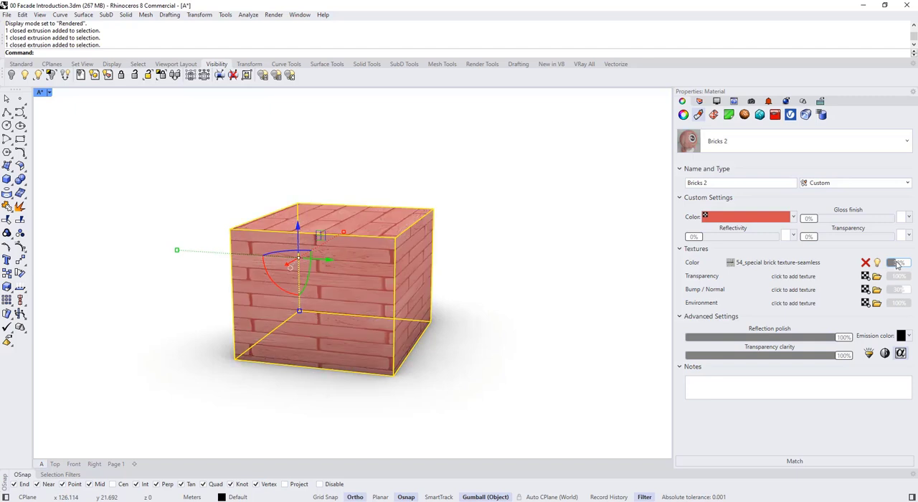
{"action": "left_click", "coordinate": [900, 265]}
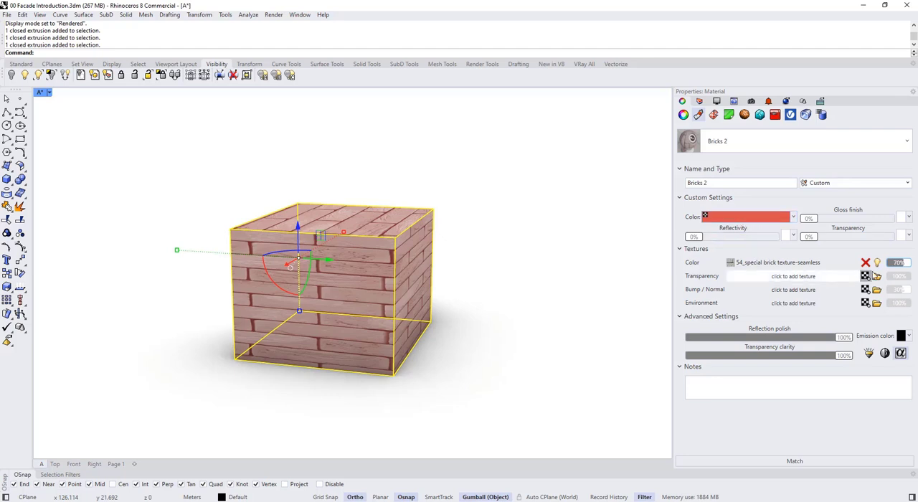
{"action": "left_click", "coordinate": [906, 265]}
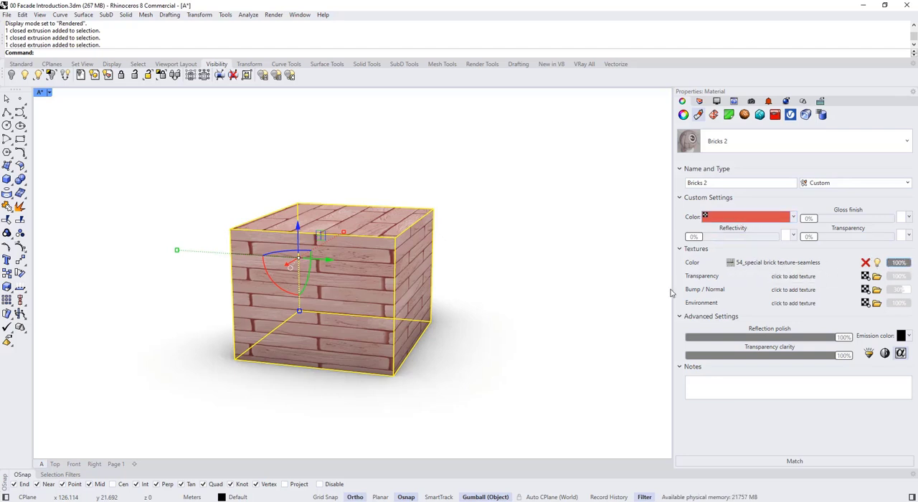
- Open the texture mapping properties of the brick-textured box, keeping the box selected
{"action": "left_click", "coordinate": [498, 246]}
{"action": "scroll", "coordinate": [432, 247], "scroll_direction": "down", "scroll_amount": 3}
{"action": "right_click_drag", "start_coordinate": [433, 247], "coordinate": [397, 279]}
{"action": "left_click", "coordinate": [397, 266]}
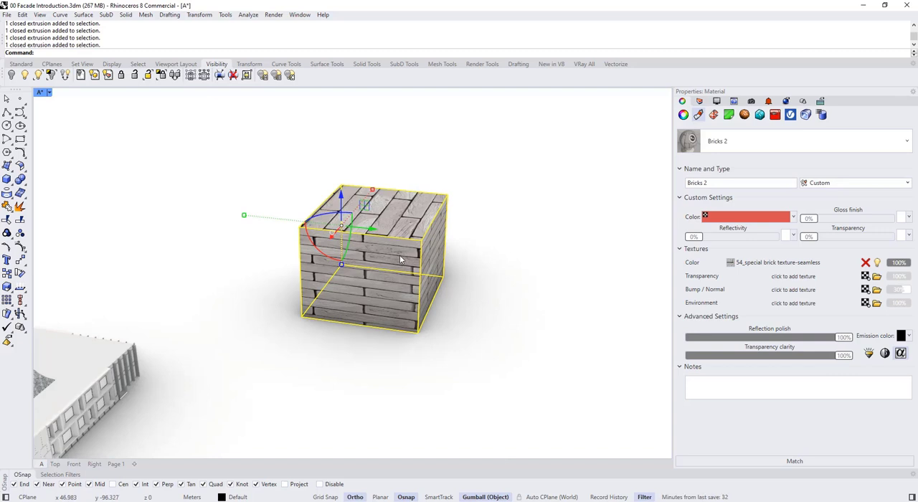
{"action": "left_click", "coordinate": [715, 115]}
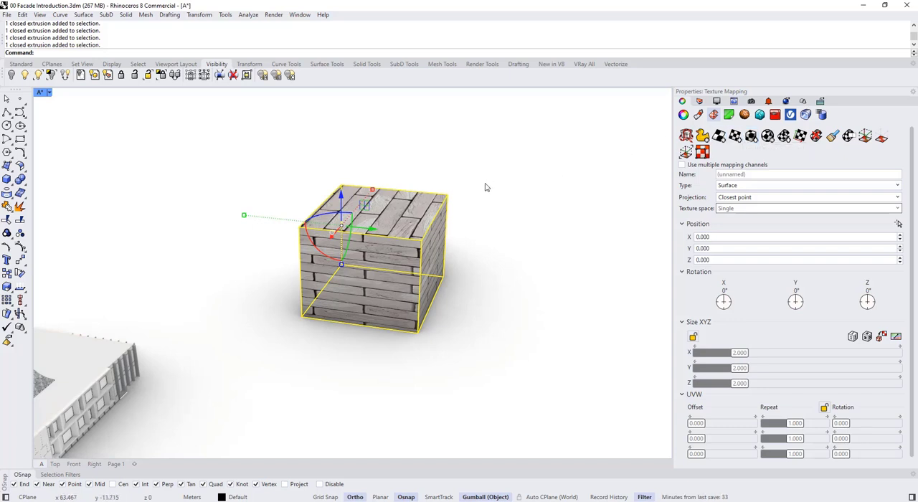
{"action": "scroll", "coordinate": [415, 206], "scroll_direction": "up", "scroll_amount": 3}
{"action": "key", "text": "Escape"}
{"action": "left_click", "coordinate": [407, 218]}
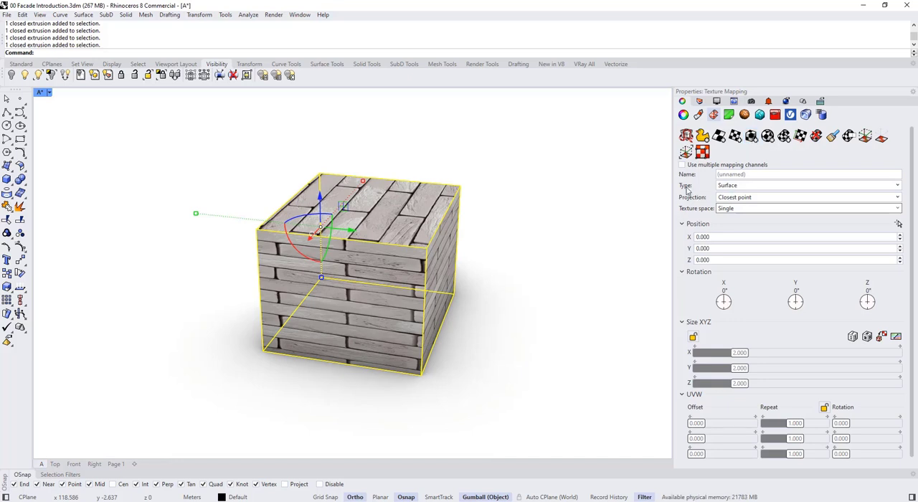
- Apply a capped box mapping to the selected box with the 3Point option, making the mapping box 2 m on each side beside the object
{"action": "left_click", "coordinate": [751, 136]}
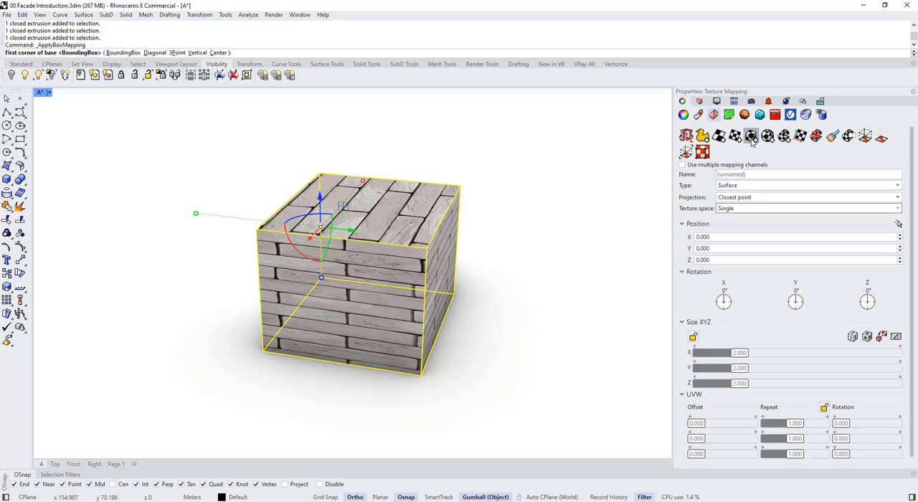
{"action": "left_click", "coordinate": [177, 53]}
{"action": "scroll", "coordinate": [35, 388], "scroll_direction": "down", "scroll_amount": 1}
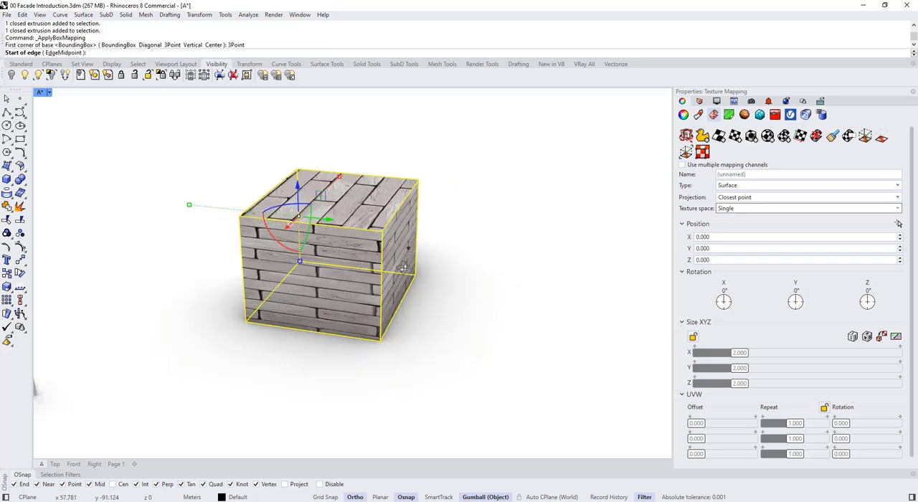
{"action": "right_click_drag", "start_coordinate": [398, 257], "coordinate": [412, 308]}
{"action": "left_click", "coordinate": [414, 306]}
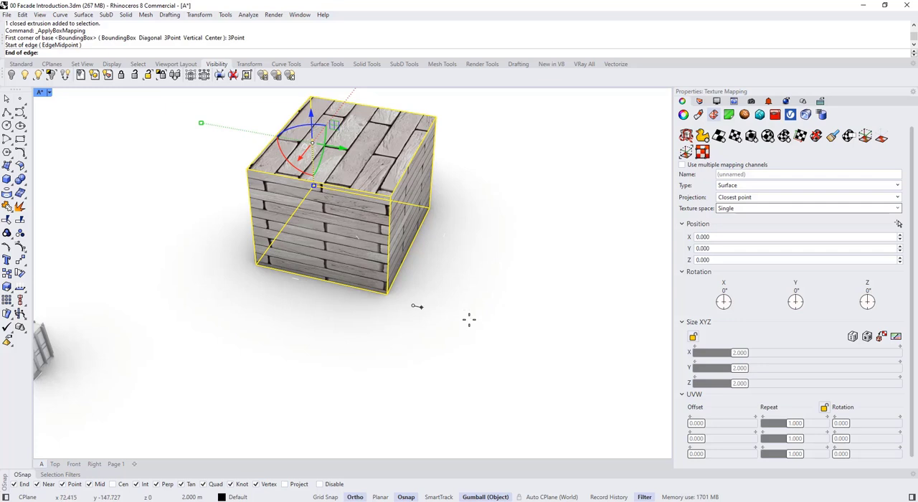
{"action": "left_click", "coordinate": [469, 320]}
{"action": "type", "text": "2"}
{"action": "left_click", "coordinate": [475, 276]}
{"action": "type", "text": "2"}
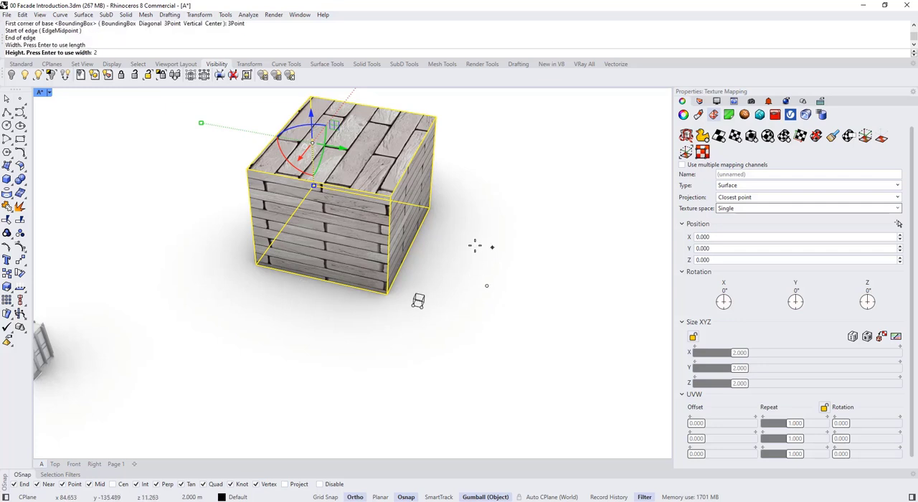
{"action": "key", "text": "Return"}
{"action": "key", "text": "Return"}
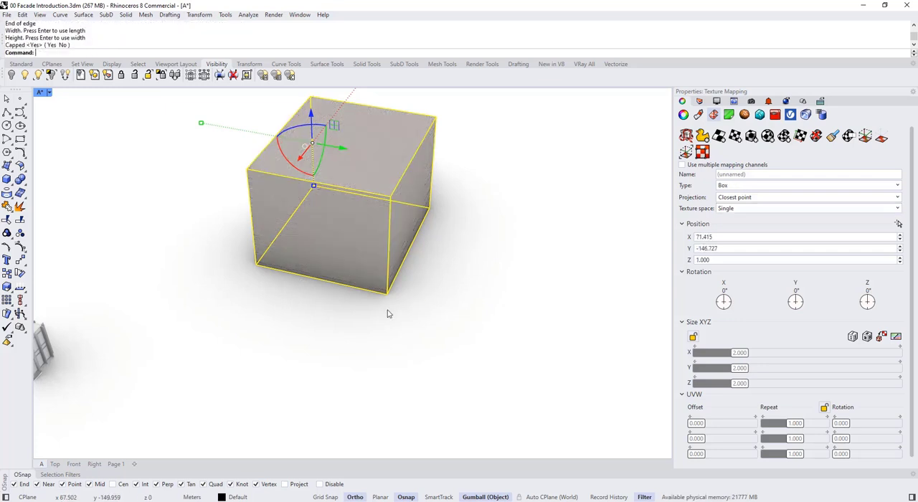
- Deselect the box and examine the scale of its brick texture from close up and farther away
{"action": "right_click_drag", "start_coordinate": [390, 314], "coordinate": [335, 356]}
{"action": "scroll", "coordinate": [335, 357], "scroll_direction": "up", "scroll_amount": 7}
{"action": "scroll", "coordinate": [337, 353], "scroll_direction": "up", "scroll_amount": 1}
{"action": "scroll", "coordinate": [363, 267], "scroll_direction": "down", "scroll_amount": 7}
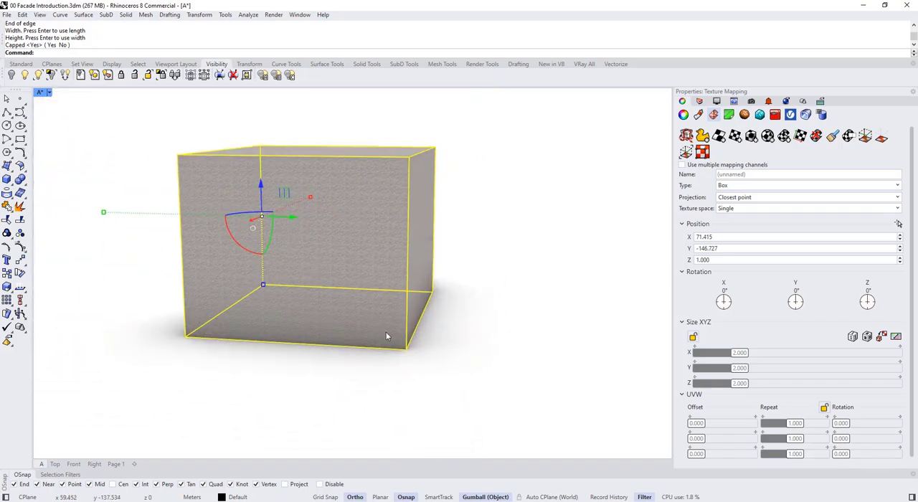
{"action": "scroll", "coordinate": [389, 337], "scroll_direction": "up", "scroll_amount": 7}
{"action": "left_click", "coordinate": [412, 384]}
{"action": "scroll", "coordinate": [410, 361], "scroll_direction": "down", "scroll_amount": 6}
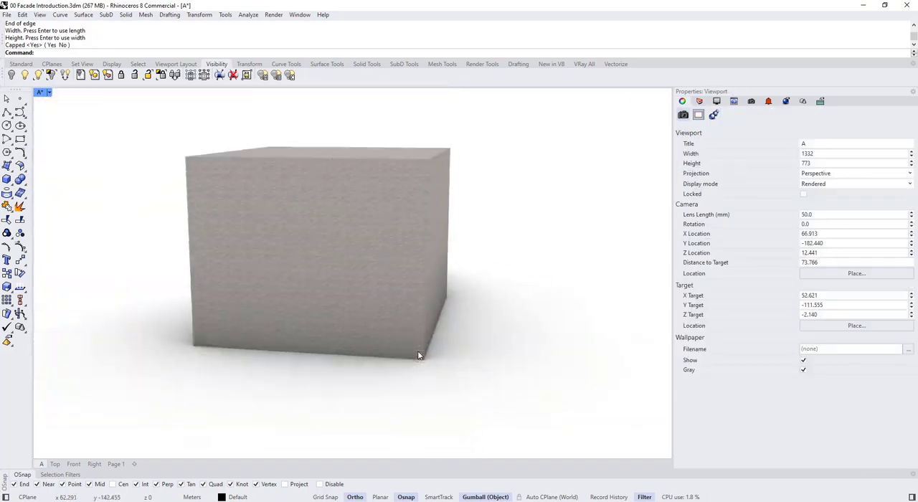
{"action": "scroll", "coordinate": [419, 353], "scroll_direction": "up", "scroll_amount": 8}
{"action": "scroll", "coordinate": [413, 351], "scroll_direction": "down", "scroll_amount": 8}
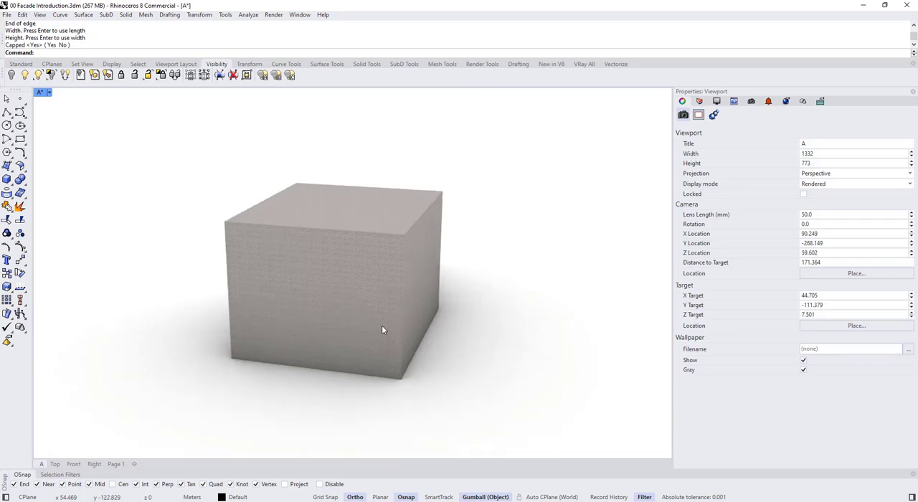
- Show the box's mapping widget for channel 1 and select the widget beside the box
{"action": "left_click", "coordinate": [383, 329]}
{"action": "left_click", "coordinate": [416, 346]}
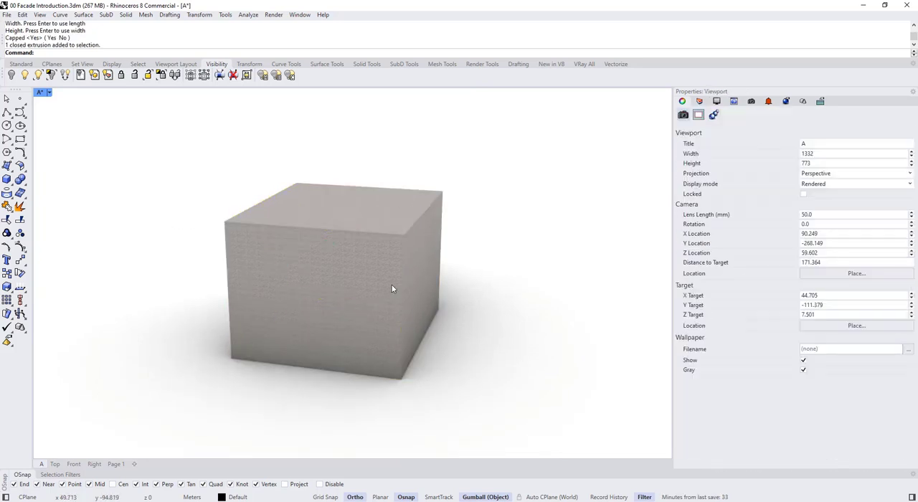
{"action": "left_click", "coordinate": [392, 285]}
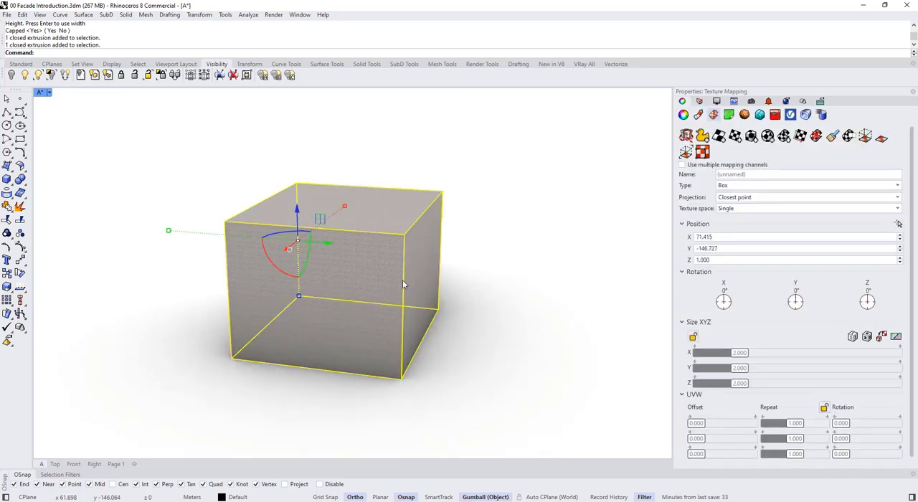
{"action": "left_click", "coordinate": [865, 137]}
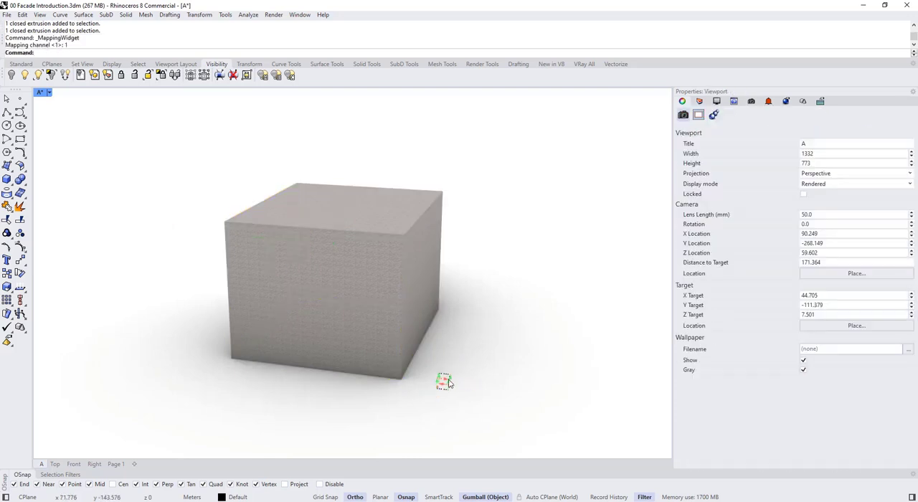
{"action": "left_click", "coordinate": [448, 382]}
{"action": "scroll", "coordinate": [422, 385], "scroll_direction": "up", "scroll_amount": 5}
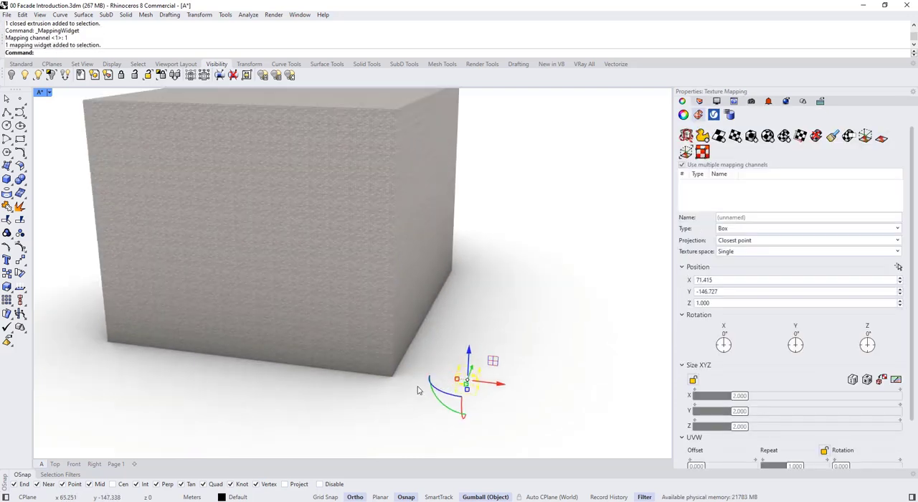
- Try stretching the mapping widget along X only to about 8.4 m, and undo the scaling
{"action": "left_click_drag", "start_coordinate": [456, 381], "coordinate": [433, 376]}
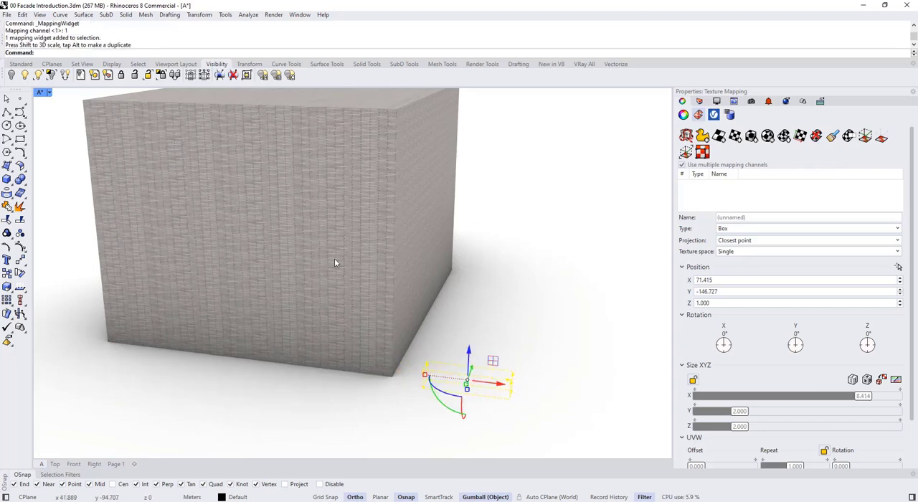
{"action": "scroll", "coordinate": [426, 357], "scroll_direction": "down", "scroll_amount": 3}
{"action": "key", "text": "ctrl+z"}
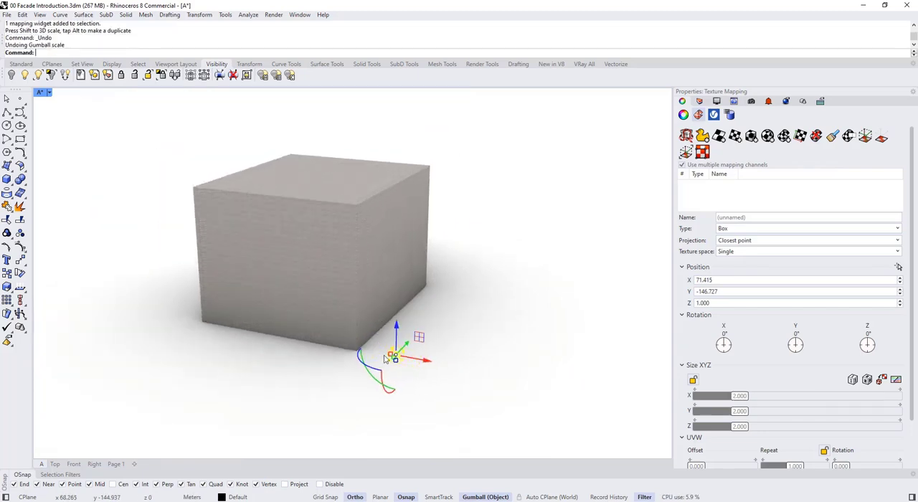
- Scale the mapping widget uniformly to about 7.1 m on all three axes and reselect it
{"action": "left_click_drag", "start_coordinate": [406, 351], "coordinate": [395, 352]}
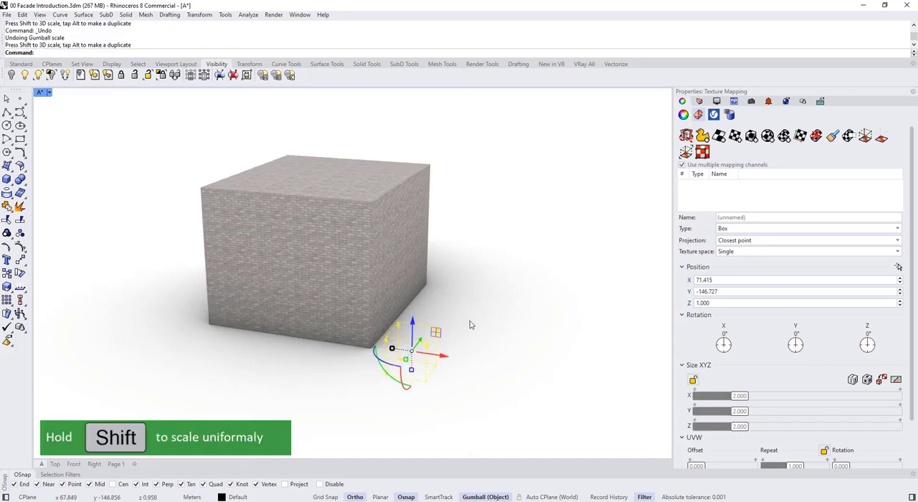
{"action": "left_click", "coordinate": [467, 323]}
{"action": "left_click", "coordinate": [439, 331]}
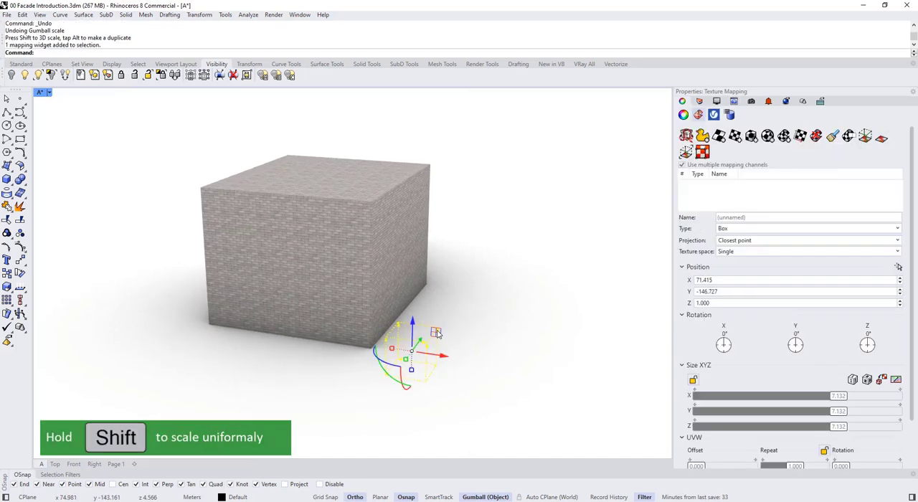
- Scale the mapping widget from its front bottom corner, using its bottom edge as reference, to 7 m on each axis
{"action": "left_click", "coordinate": [8, 287]}
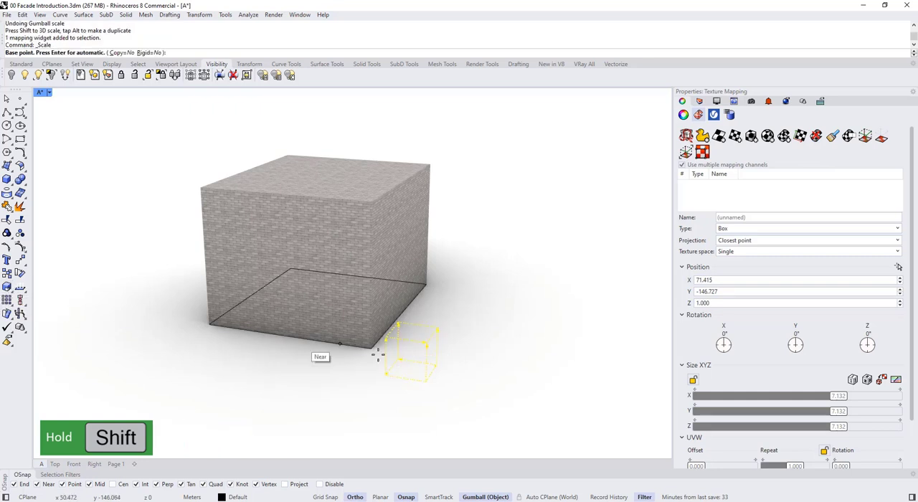
{"action": "left_click", "coordinate": [422, 381]}
{"action": "scroll", "coordinate": [422, 381], "scroll_direction": "up", "scroll_amount": 2}
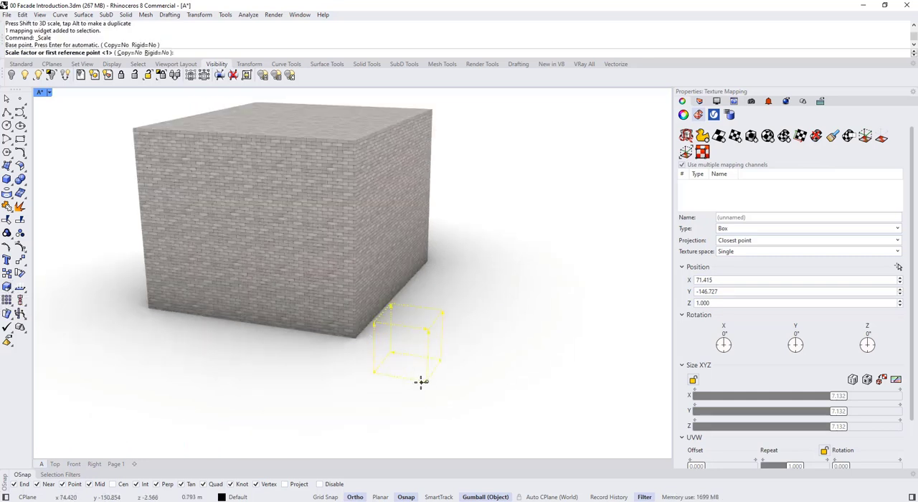
{"action": "left_click", "coordinate": [372, 374]}
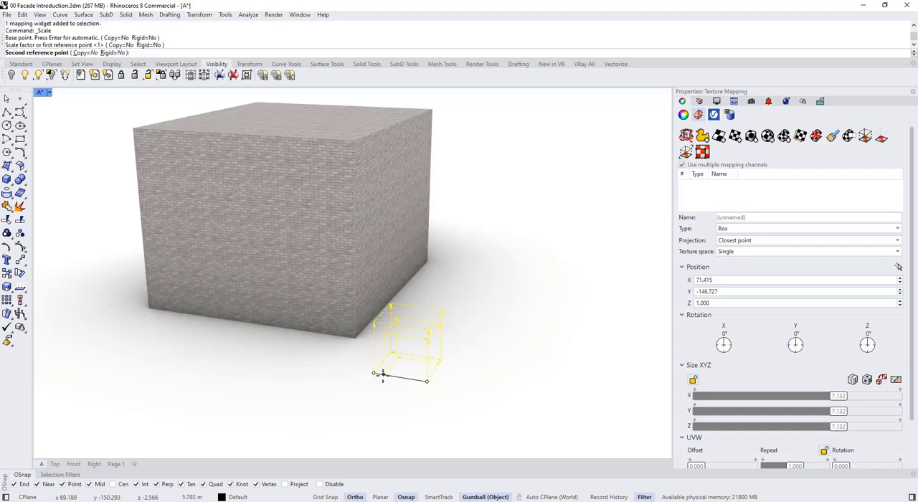
{"action": "left_click", "coordinate": [385, 375]}
{"action": "left_click", "coordinate": [293, 385]}
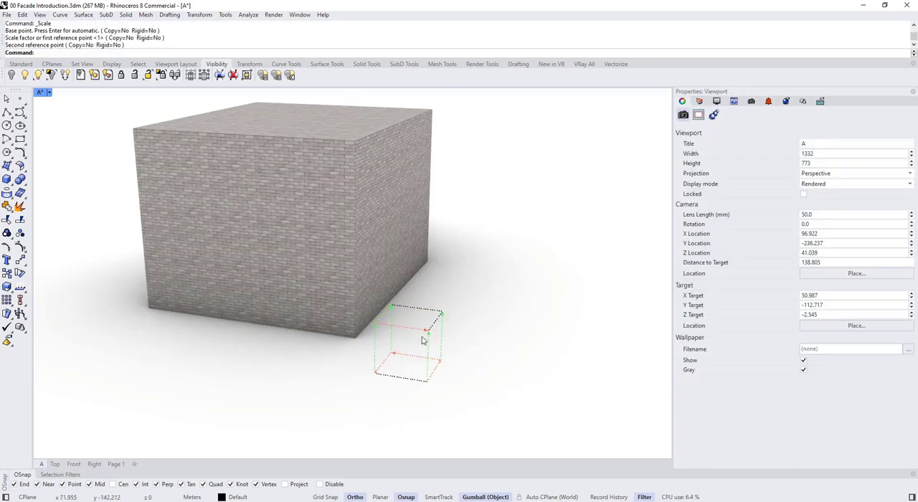
- Shift the brick pattern on the box by raising the mapping widget to a Z position of about 2.5 m
{"action": "left_click", "coordinate": [424, 331]}
{"action": "left_click_drag", "start_coordinate": [401, 352], "coordinate": [382, 371]}
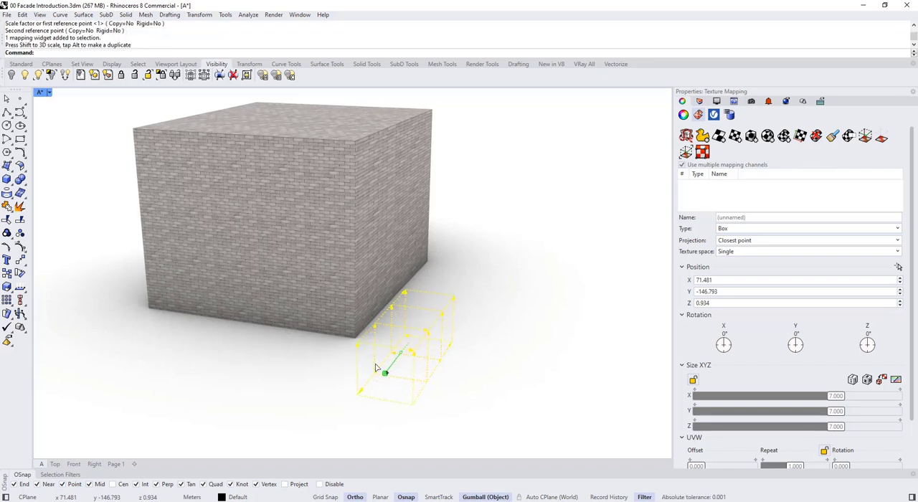
{"action": "left_click_drag", "start_coordinate": [410, 314], "coordinate": [410, 301]}
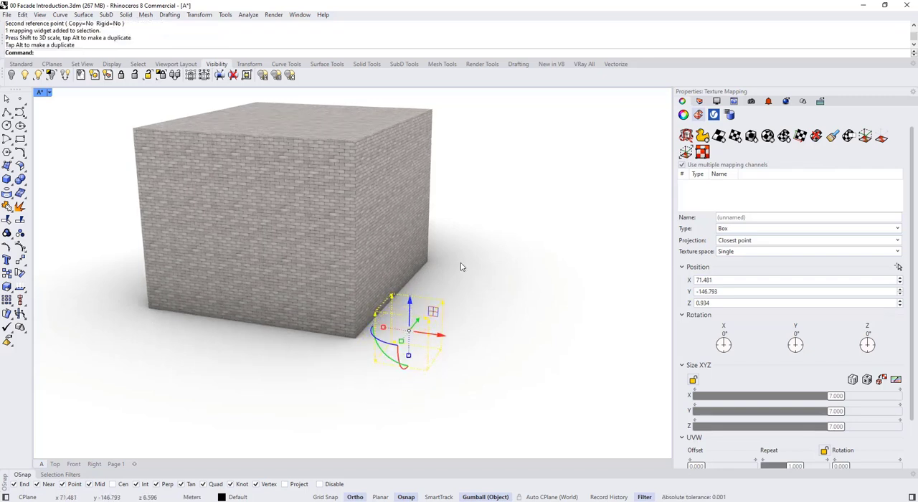
{"action": "left_click", "coordinate": [460, 267]}
{"action": "mouse_move", "coordinate": [439, 277]}
{"action": "right_mouse_down"}
{"action": "mouse_move", "coordinate": [459, 280]}
{"action": "mouse_move", "coordinate": [446, 289]}
{"action": "mouse_move", "coordinate": [433, 265]}
{"action": "mouse_move", "coordinate": [431, 286]}
{"action": "right_mouse_up"}
- Examine the remapped brick texture on the box from several distances and angles
{"action": "scroll", "coordinate": [459, 279], "scroll_direction": "down", "scroll_amount": 7}
{"action": "scroll", "coordinate": [457, 285], "scroll_direction": "down", "scroll_amount": 3}
{"action": "scroll", "coordinate": [485, 273], "scroll_direction": "up", "scroll_amount": 7}
{"action": "key", "text": "Escape"}
{"action": "scroll", "coordinate": [447, 292], "scroll_direction": "down", "scroll_amount": 3}
{"action": "left_click", "coordinate": [380, 257]}
{"action": "scroll", "coordinate": [379, 256], "scroll_direction": "down", "scroll_amount": 5}
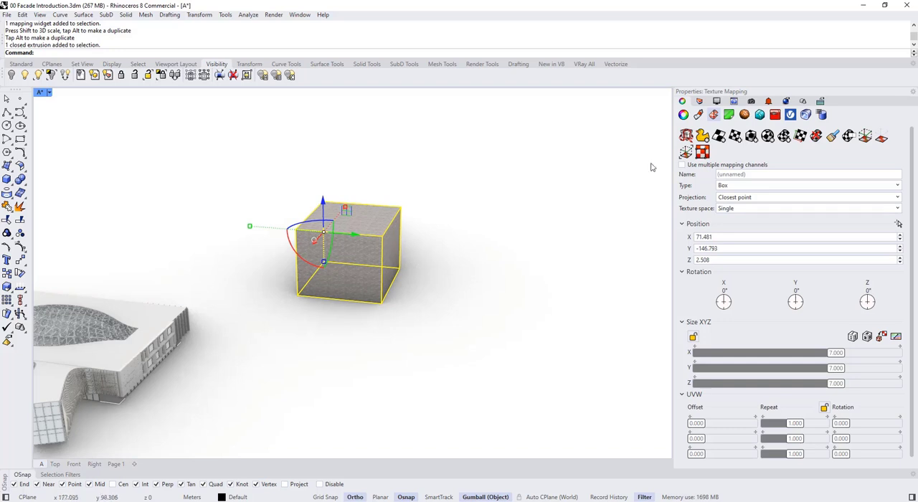
{"action": "right_click_drag", "start_coordinate": [429, 238], "coordinate": [284, 235]}
{"action": "left_click", "coordinate": [428, 265]}
- Set the viewport to Shaded display and draw a straight two-point polyline on the ground beside the box
{"action": "left_click", "coordinate": [49, 92]}
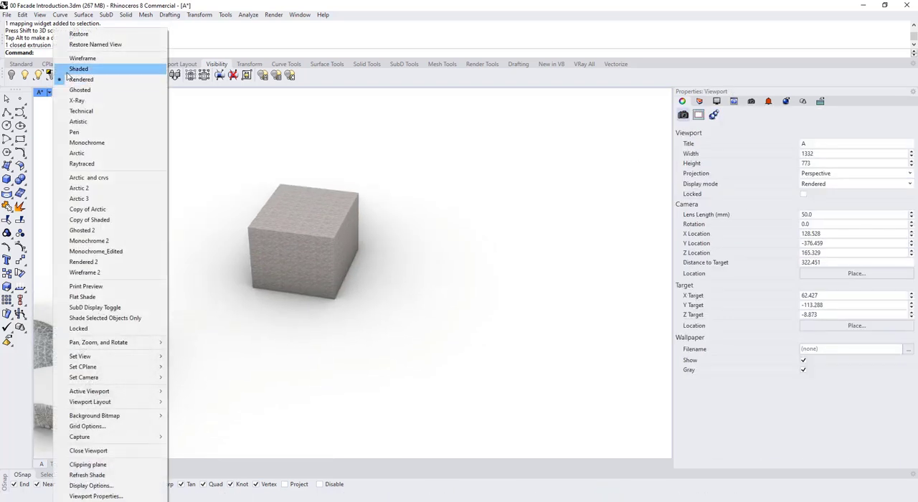
{"action": "left_click", "coordinate": [68, 71]}
{"action": "mouse_move", "coordinate": [311, 207]}
{"action": "right_mouse_down"}
{"action": "mouse_move", "coordinate": [395, 256]}
{"action": "mouse_move", "coordinate": [69, 187]}
{"action": "right_mouse_up"}
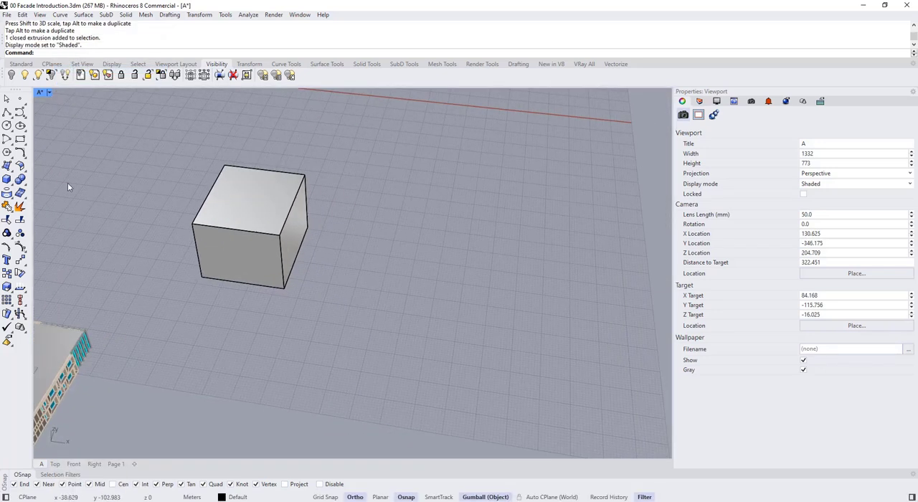
{"action": "left_click", "coordinate": [6, 112]}
{"action": "left_click", "coordinate": [322, 293]}
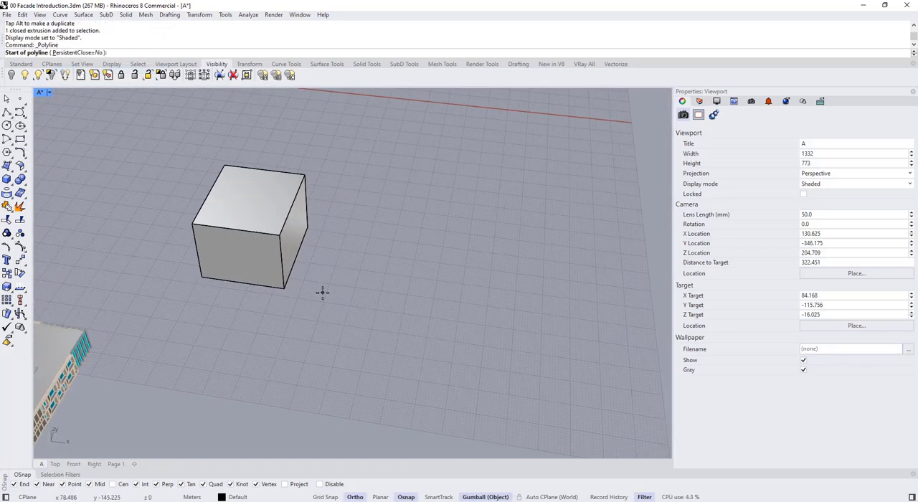
{"action": "left_click", "coordinate": [426, 307]}
{"action": "key", "text": "Return"}
- Copy the line twice in the perpendicular direction, the first copy about 22 m away, to get three parallel lines
{"action": "right_click_drag", "start_coordinate": [376, 330], "coordinate": [346, 336]}
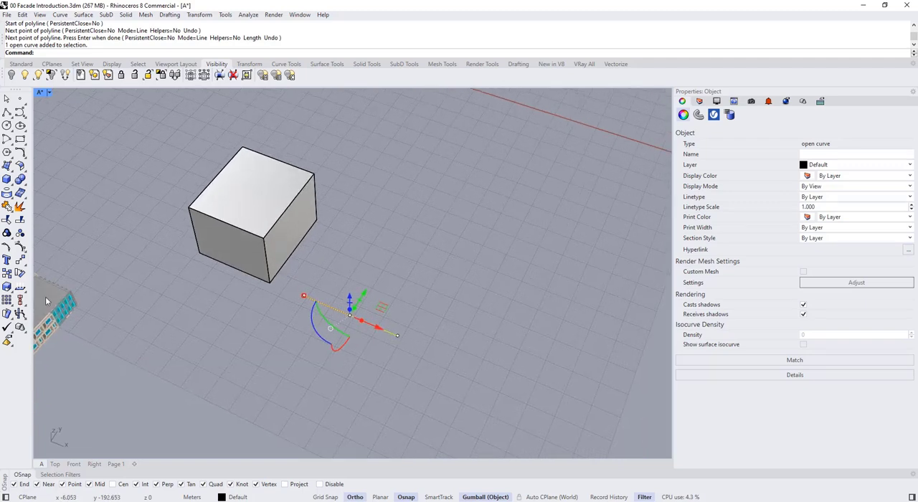
{"action": "left_click", "coordinate": [7, 274]}
{"action": "left_click", "coordinate": [398, 336]}
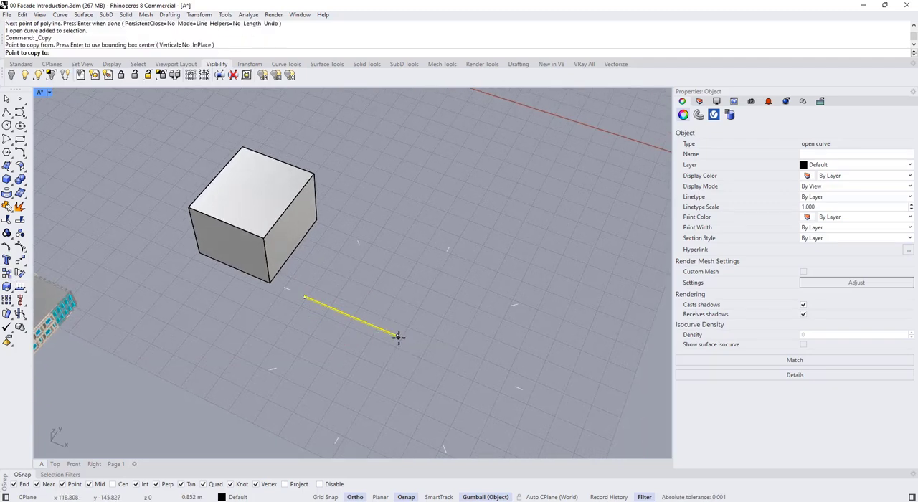
{"action": "left_click", "coordinate": [423, 293]}
{"action": "left_click", "coordinate": [449, 248]}
{"action": "key", "text": "Return"}
{"action": "left_click", "coordinate": [452, 324]}
{"action": "right_click_drag", "start_coordinate": [452, 324], "coordinate": [483, 335]}
- Turn on Always Record History
{"action": "right_click", "coordinate": [599, 499]}
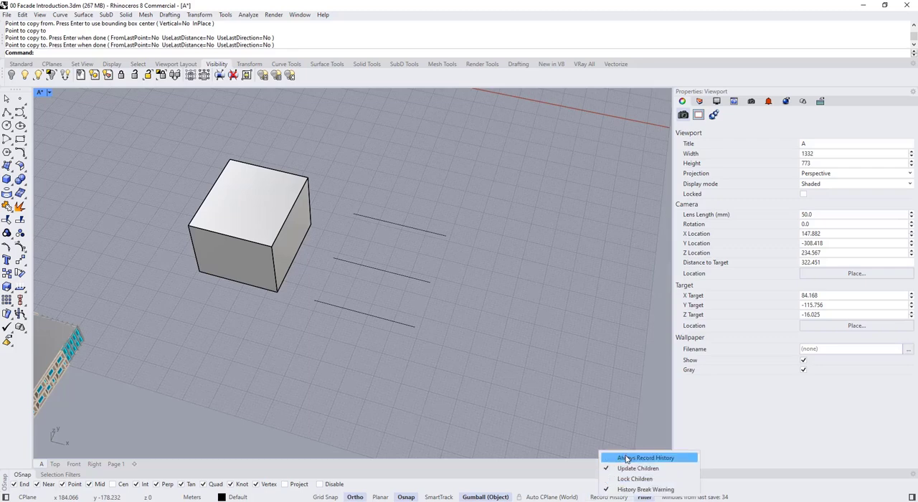
{"action": "left_click", "coordinate": [627, 459]}
{"action": "scroll", "coordinate": [418, 286], "scroll_direction": "up", "scroll_amount": 3}
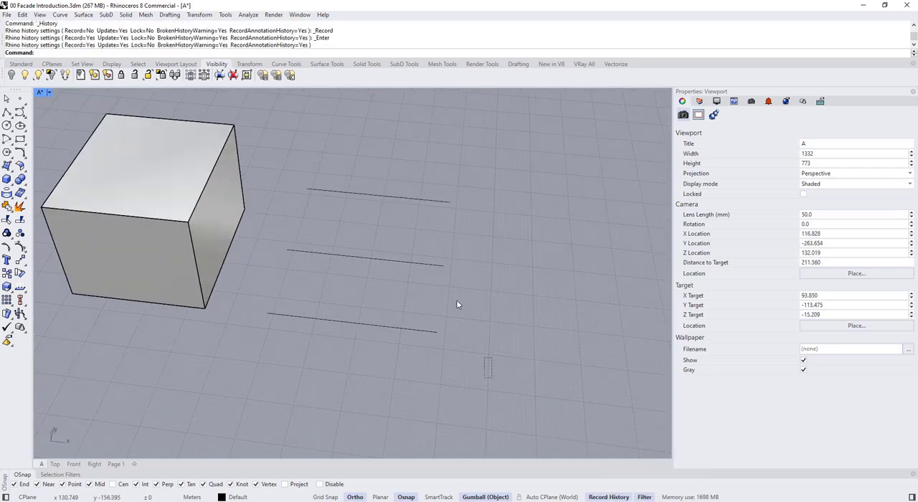
- Rebuild the three parallel lines with 6 points and degree 3, deleting the input curves
{"action": "left_click_drag", "start_coordinate": [492, 378], "coordinate": [361, 155]}
{"action": "type", "text": "Rebuild"}
{"action": "key", "text": "Return"}
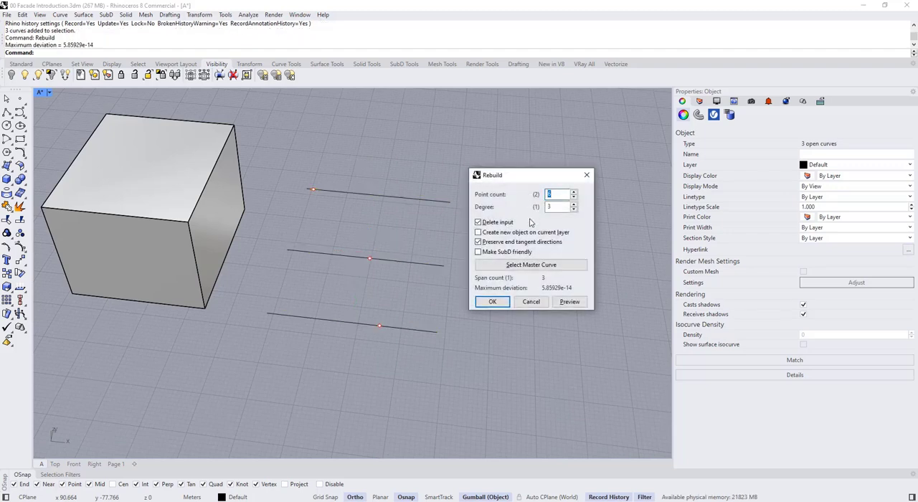
{"action": "left_click", "coordinate": [493, 302]}
{"action": "right_click_drag", "start_coordinate": [426, 277], "coordinate": [414, 244]}
{"action": "left_click", "coordinate": [407, 279]}
- Loft the three rebuilt curves into a surface and clear the selection
{"action": "left_click_drag", "start_coordinate": [518, 386], "coordinate": [422, 185]}
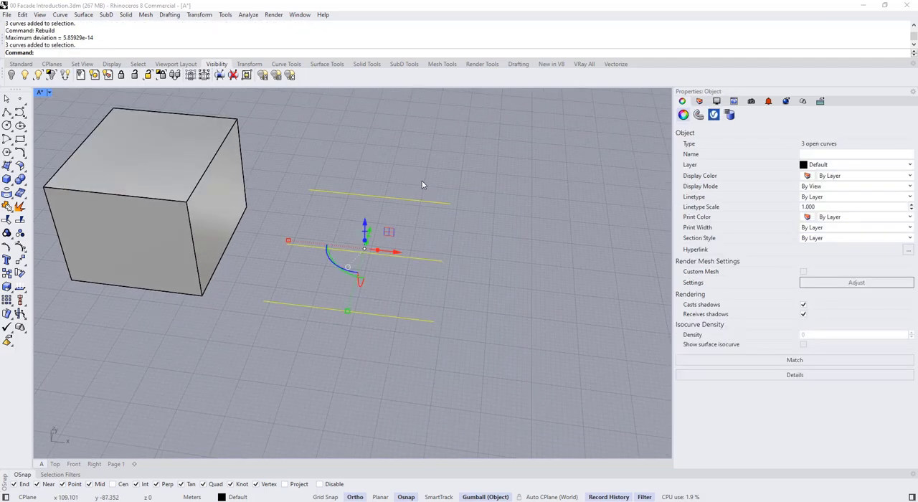
{"action": "type", "text": "Loft"}
{"action": "key", "text": "Return"}
{"action": "right_click_drag", "start_coordinate": [393, 248], "coordinate": [359, 253]}
{"action": "key", "text": "Return"}
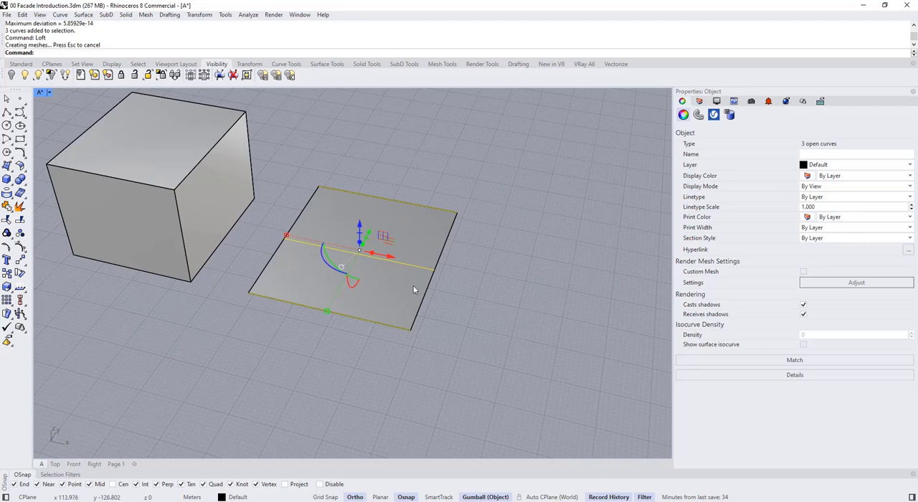
{"action": "key", "text": "Escape"}
- Select the lofted surface and set the viewport to Rendered display
{"action": "right_click_drag", "start_coordinate": [416, 307], "coordinate": [414, 347], "text": "shift"}
{"action": "left_click", "coordinate": [403, 278]}
{"action": "left_click", "coordinate": [48, 92]}
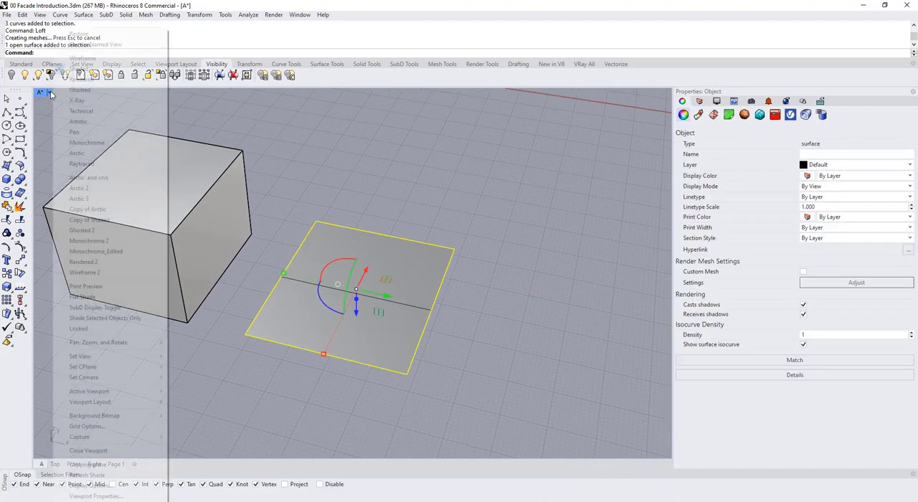
{"action": "left_click", "coordinate": [76, 81]}
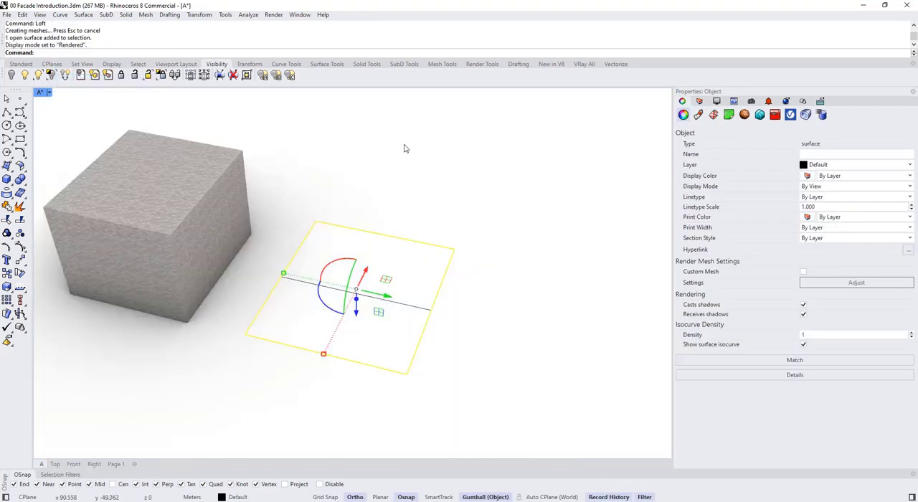
- Assign a new Custom material named Metal Cladding 4 to the selected lofted surface
{"action": "left_click", "coordinate": [698, 115]}
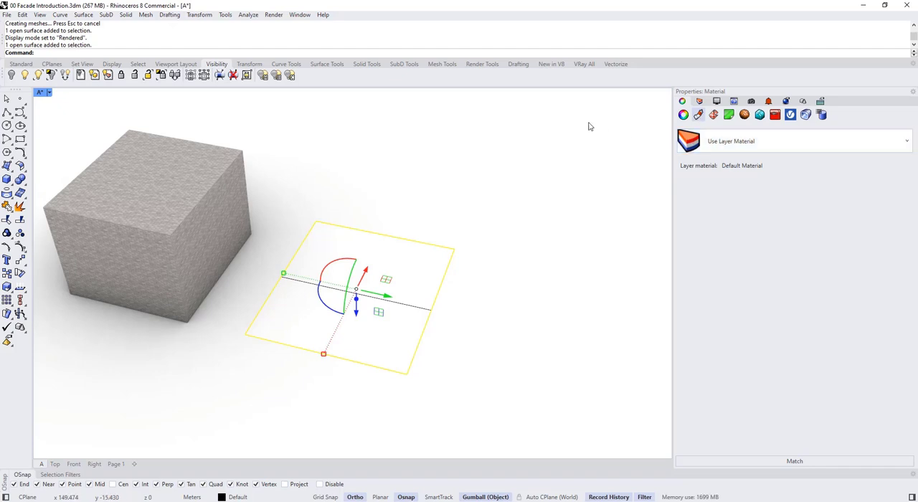
{"action": "left_click", "coordinate": [691, 142]}
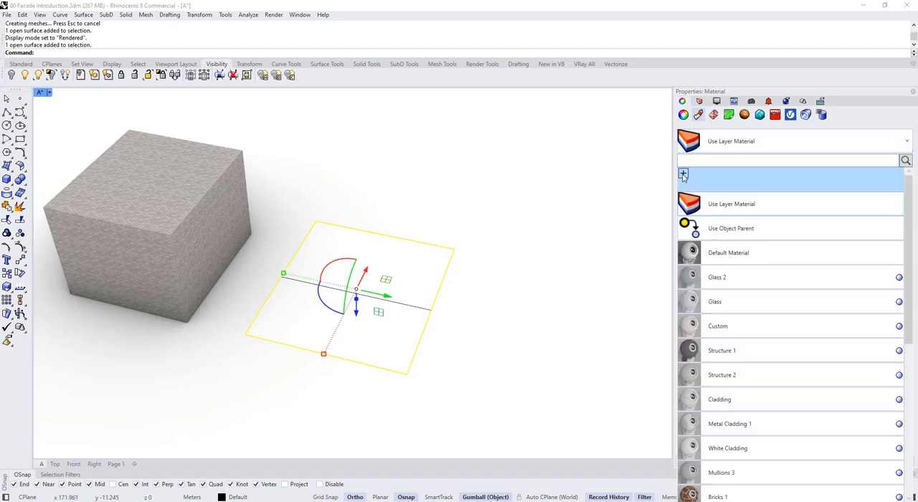
{"action": "left_click", "coordinate": [684, 174]}
{"action": "left_click", "coordinate": [718, 228]}
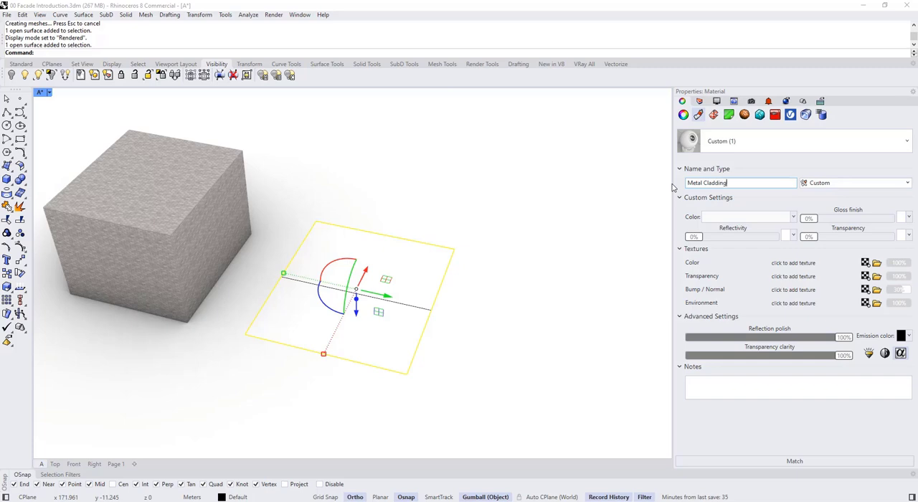
- Browse for a color texture image in the Metal folder of From Sketchuptextures, showing the files as large thumbnails
{"action": "left_click", "coordinate": [875, 264]}
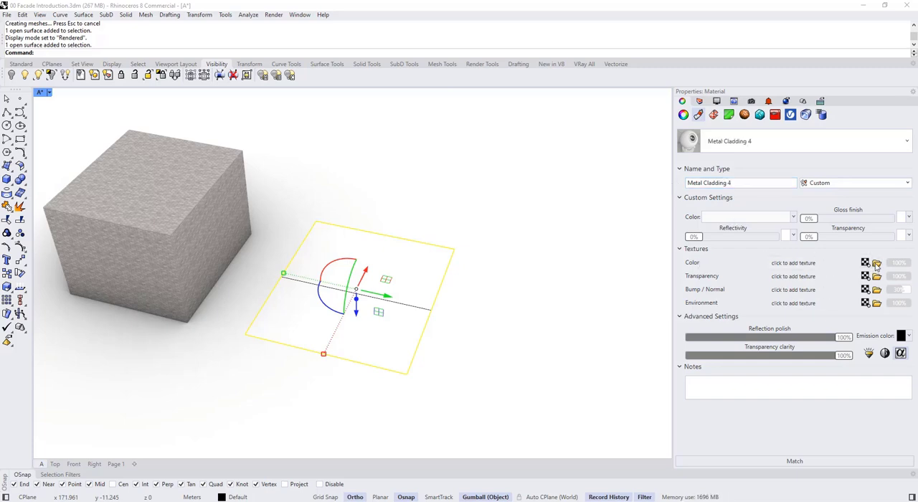
{"action": "left_click", "coordinate": [432, 84]}
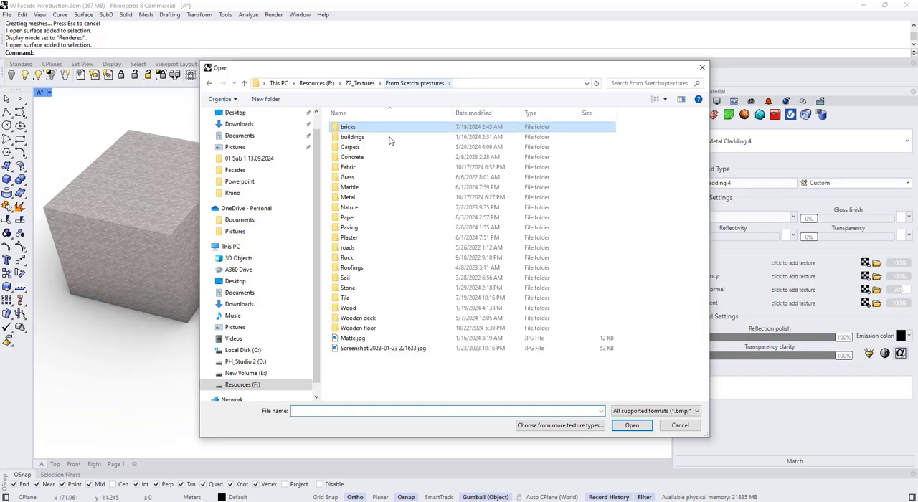
{"action": "double_click", "coordinate": [371, 201]}
{"action": "right_click", "coordinate": [388, 290]}
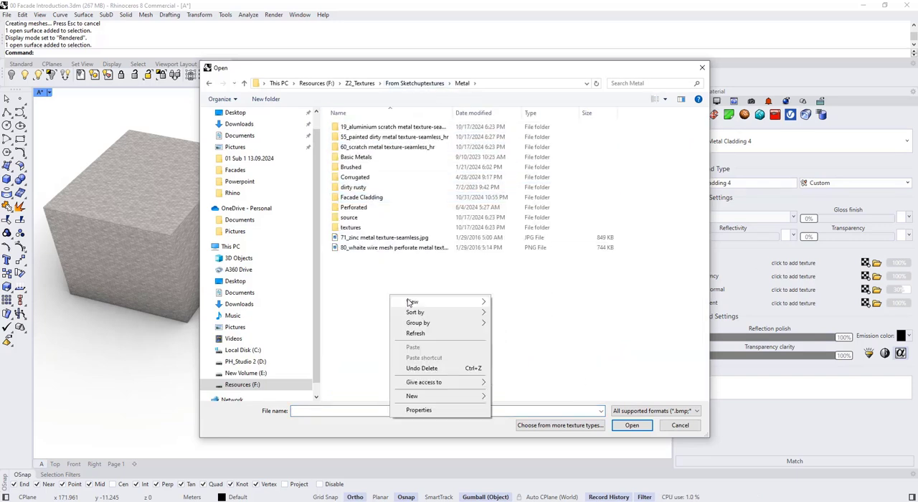
{"action": "mouse_move", "coordinate": [409, 302]}
{"action": "left_click", "coordinate": [567, 314]}
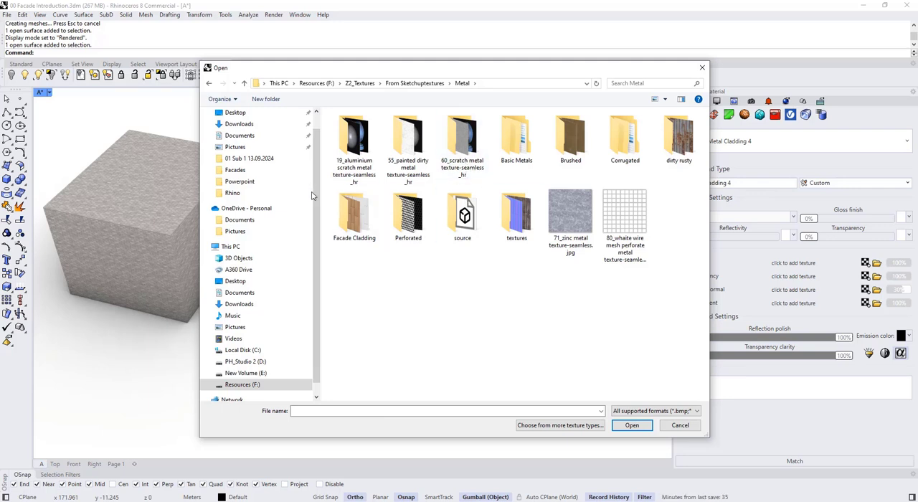
- Load the white 240_galvanised steel metal facade cladding image from the Facade Cladding folder as the material's color texture
{"action": "double_click", "coordinate": [353, 213]}
{"action": "scroll", "coordinate": [534, 287], "scroll_direction": "down", "scroll_amount": 3}
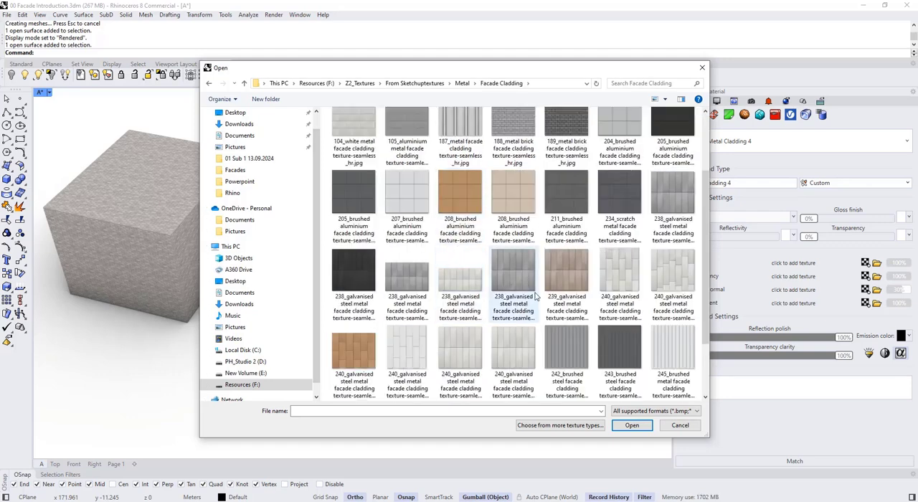
{"action": "left_click", "coordinate": [563, 273]}
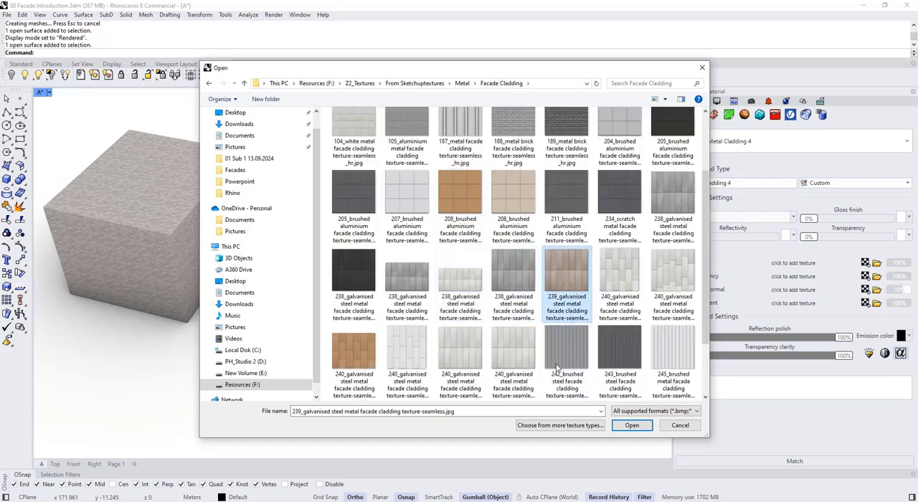
{"action": "left_click", "coordinate": [406, 352]}
{"action": "left_click", "coordinate": [632, 426]}
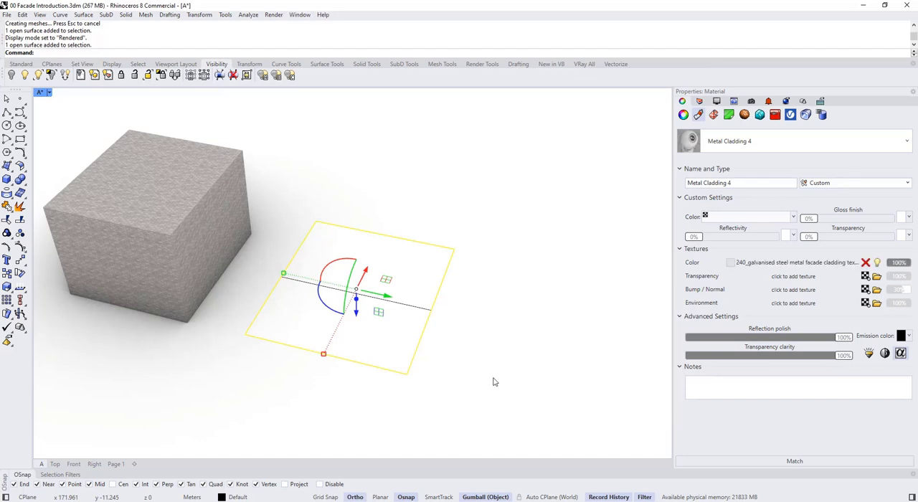
- Select the middle loft curve and two of its control points at the end nearest the box
{"action": "left_click", "coordinate": [436, 361]}
{"action": "right_click_drag", "start_coordinate": [436, 361], "coordinate": [495, 315]}
{"action": "left_click", "coordinate": [404, 291]}
{"action": "left_click", "coordinate": [496, 315]}
{"action": "left_click", "coordinate": [427, 311]}
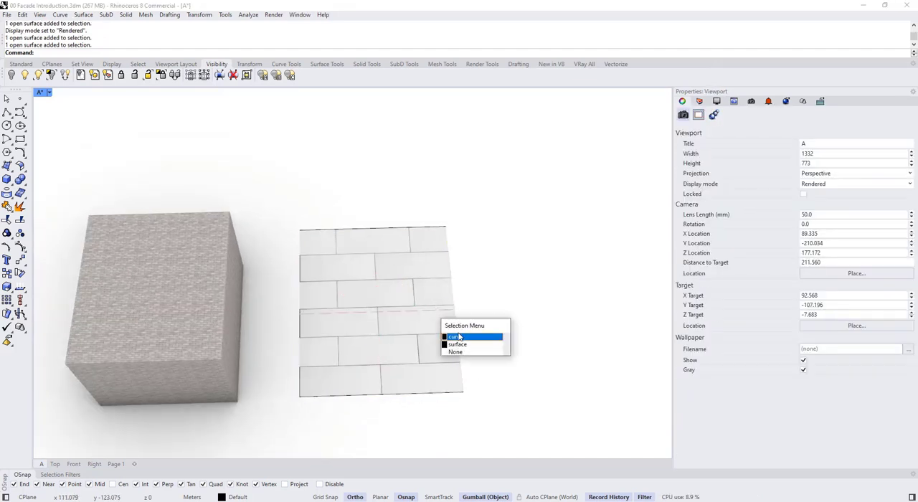
{"action": "left_click", "coordinate": [459, 336]}
{"action": "left_click_drag", "start_coordinate": [280, 285], "coordinate": [332, 350]}
{"action": "right_click_drag", "start_coordinate": [318, 339], "coordinate": [283, 336]}
{"action": "right_click_drag", "start_coordinate": [363, 291], "coordinate": [366, 276]}
- Select the lofted surface and examine its texture mapping settings, then clear the selection
{"action": "left_click", "coordinate": [543, 254]}
{"action": "left_click", "coordinate": [353, 270]}
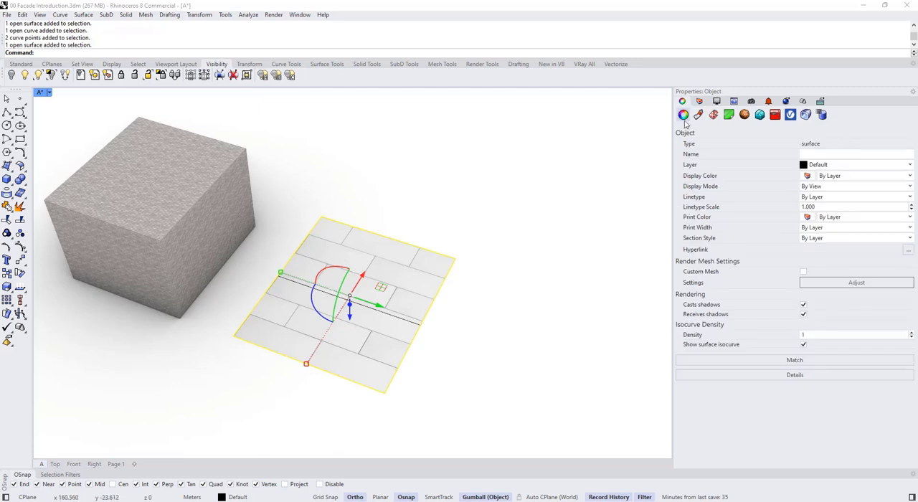
{"action": "left_click", "coordinate": [698, 115]}
{"action": "left_click", "coordinate": [715, 117]}
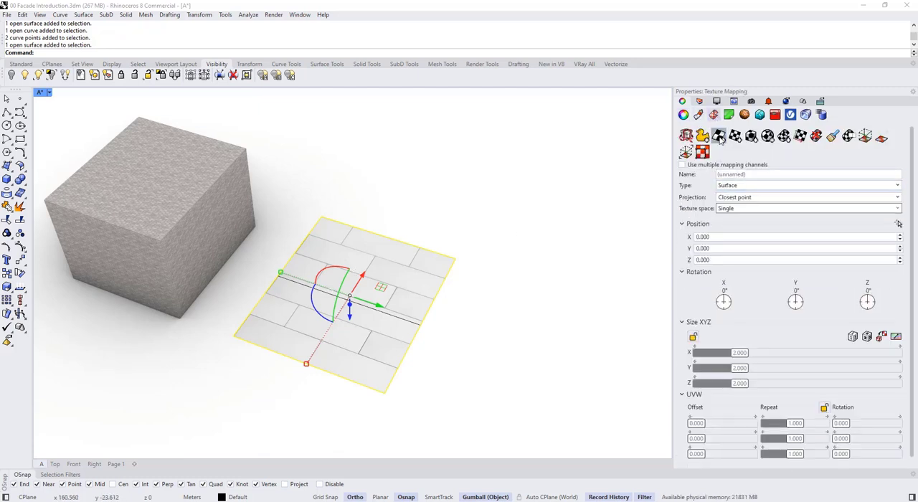
{"action": "left_click", "coordinate": [452, 220]}
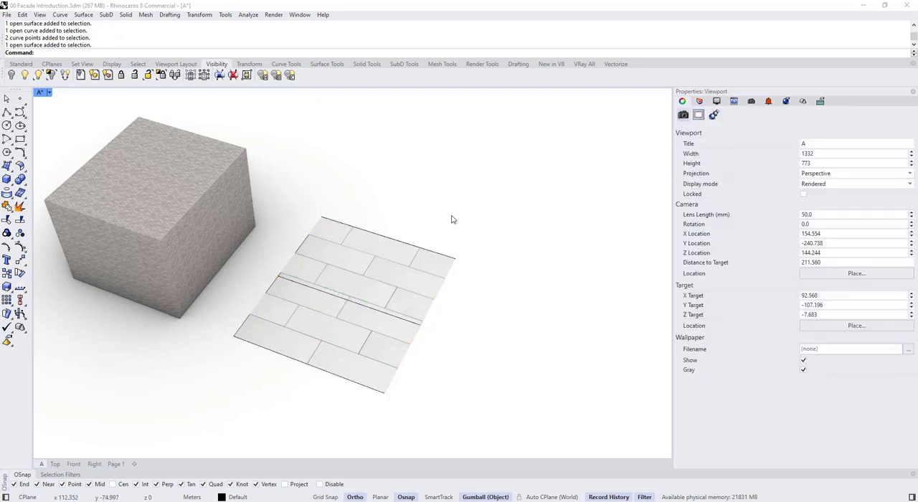
- Move the three control points at the box-side end of the middle curve in positive Y to bend the lofted surface
{"action": "left_click", "coordinate": [376, 307]}
{"action": "left_click_drag", "start_coordinate": [251, 247], "coordinate": [329, 318]}
{"action": "right_click_drag", "start_coordinate": [329, 318], "coordinate": [297, 304]}
{"action": "left_click_drag", "start_coordinate": [270, 294], "coordinate": [310, 285]}
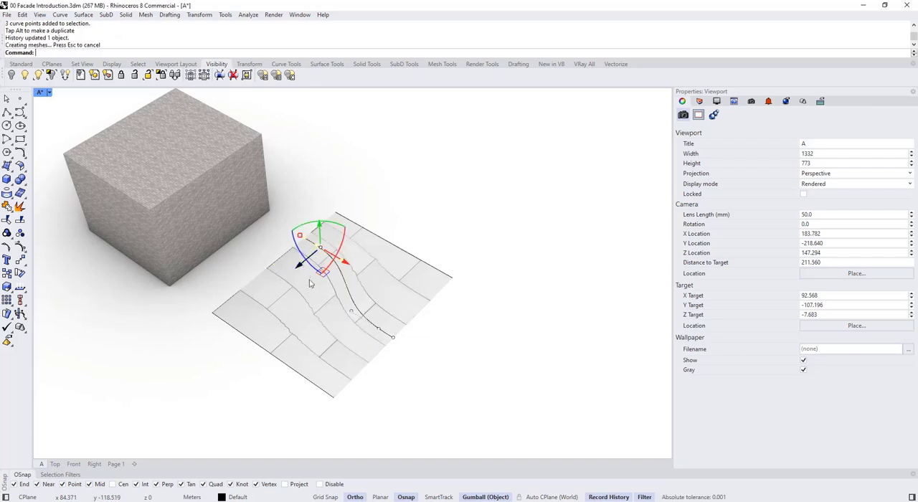
{"action": "right_click_drag", "start_coordinate": [331, 302], "coordinate": [401, 340]}
{"action": "key", "text": "Escape"}
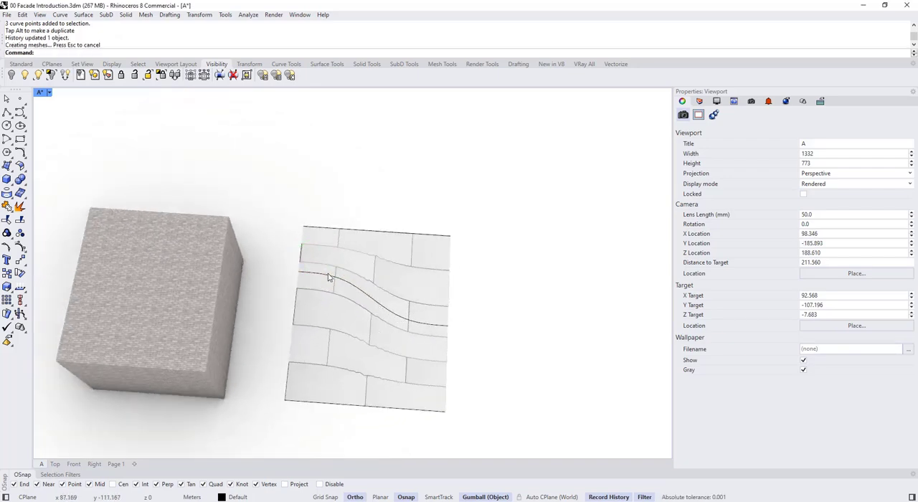
- View the surface in Shaded display, then switch the viewport to Wireframe to examine its isocurves
{"action": "left_click", "coordinate": [49, 93]}
{"action": "left_click", "coordinate": [76, 70]}
{"action": "left_click", "coordinate": [404, 277]}
{"action": "mouse_move", "coordinate": [489, 300]}
{"action": "right_mouse_down"}
{"action": "mouse_move", "coordinate": [438, 277]}
{"action": "mouse_move", "coordinate": [374, 266]}
{"action": "right_mouse_up"}
{"action": "left_click", "coordinate": [50, 94]}
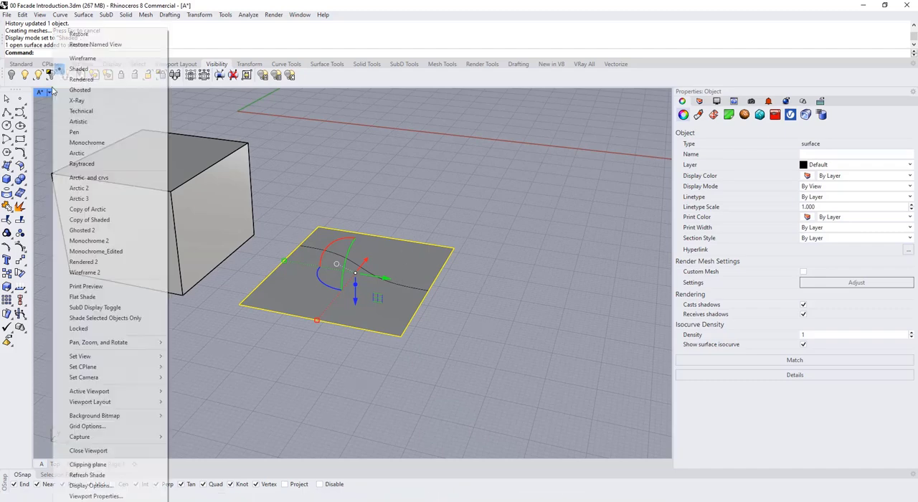
{"action": "left_click", "coordinate": [76, 58]}
{"action": "right_click_drag", "start_coordinate": [336, 322], "coordinate": [440, 361]}
{"action": "key", "text": "Escape"}
- Set the lofted surface's isocurve density to 3 and clear the selection
{"action": "left_click", "coordinate": [369, 329]}
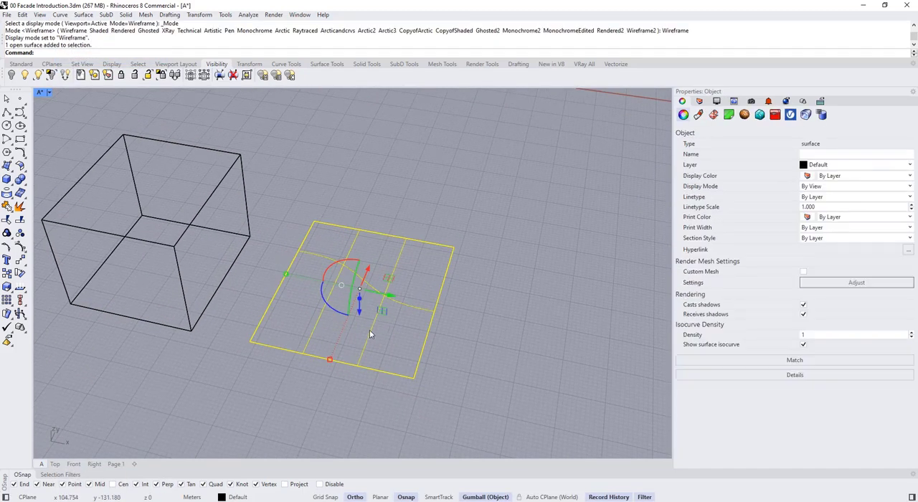
{"action": "right_click_drag", "start_coordinate": [370, 330], "coordinate": [360, 305]}
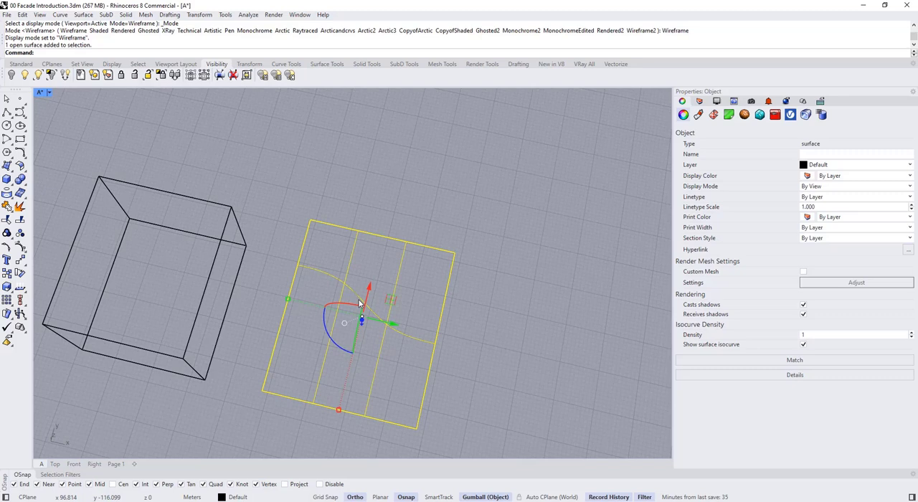
{"action": "left_click", "coordinate": [911, 334]}
{"action": "left_click", "coordinate": [912, 333]}
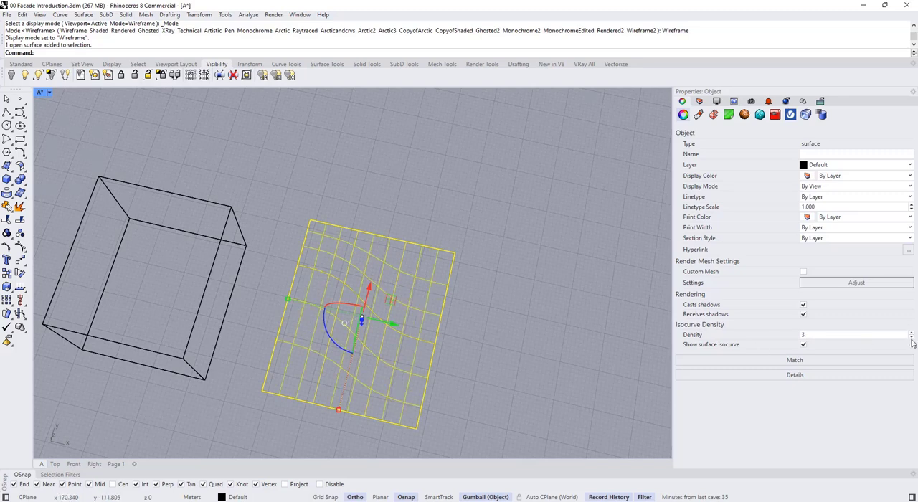
{"action": "right_click_drag", "start_coordinate": [427, 309], "coordinate": [407, 320]}
{"action": "key", "text": "Escape"}
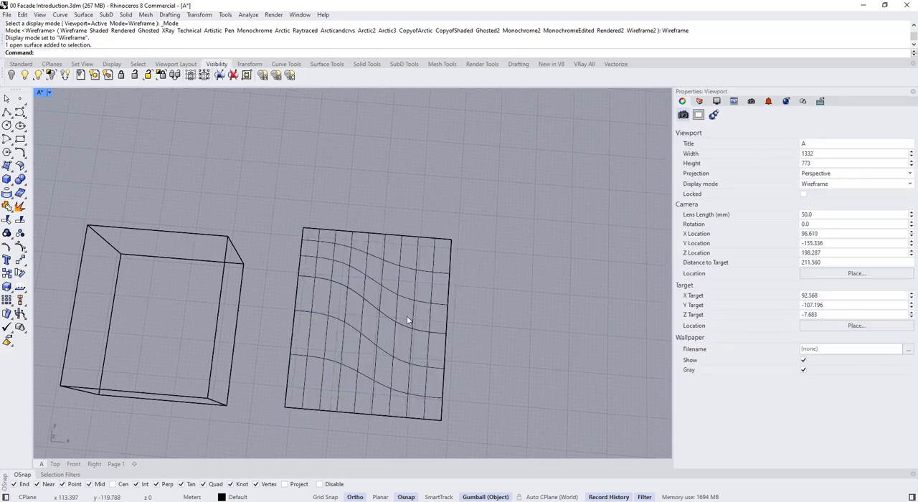
- Select the middle curve to inspect it among the isocurves, then return the viewport to Rendered display and deselect it
{"action": "left_click", "coordinate": [319, 282]}
{"action": "left_click", "coordinate": [355, 301]}
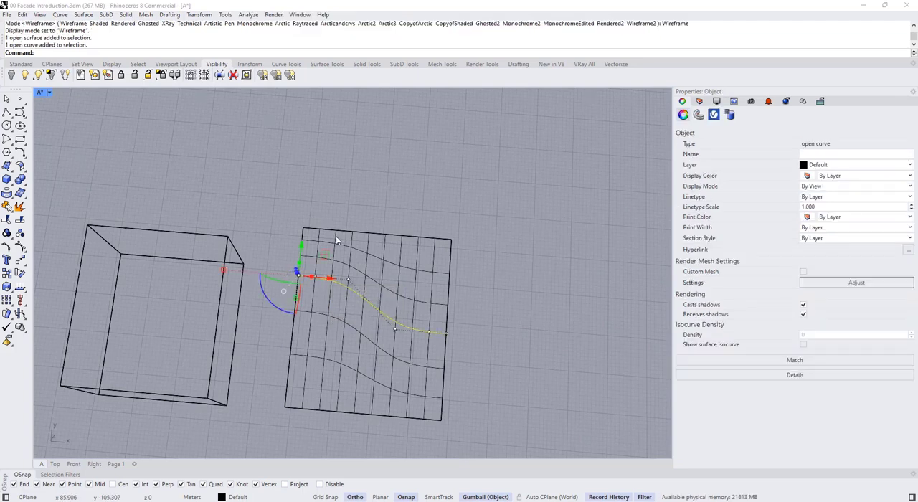
{"action": "left_click", "coordinate": [49, 94]}
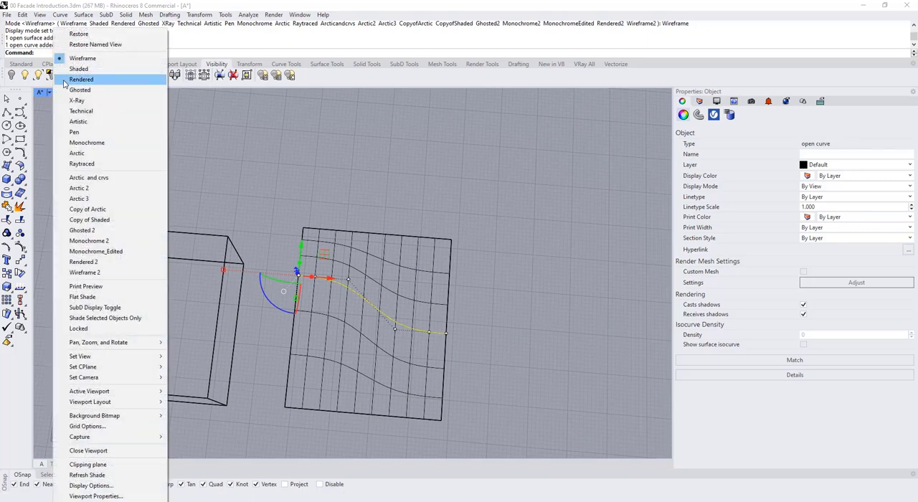
{"action": "left_click", "coordinate": [82, 79]}
{"action": "right_click_drag", "start_coordinate": [355, 244], "coordinate": [407, 288]}
{"action": "key", "text": "Escape"}
{"action": "scroll", "coordinate": [407, 288], "scroll_direction": "up", "scroll_amount": 6}
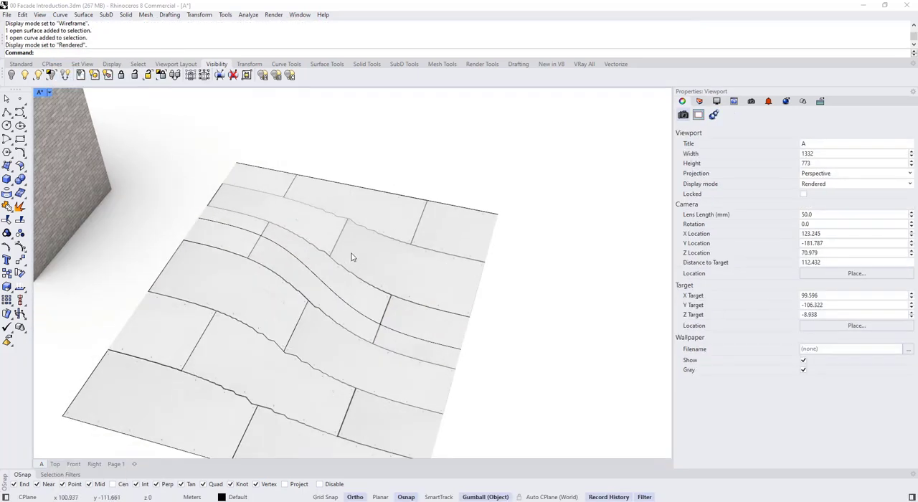
- Move the three control points at the box-side end of the middle curve in negative Y to reverse its bend
{"action": "left_click", "coordinate": [351, 254]}
{"action": "scroll", "coordinate": [350, 258], "scroll_direction": "down", "scroll_amount": 4}
{"action": "right_click_drag", "start_coordinate": [348, 259], "coordinate": [372, 310]}
{"action": "left_click", "coordinate": [282, 260]}
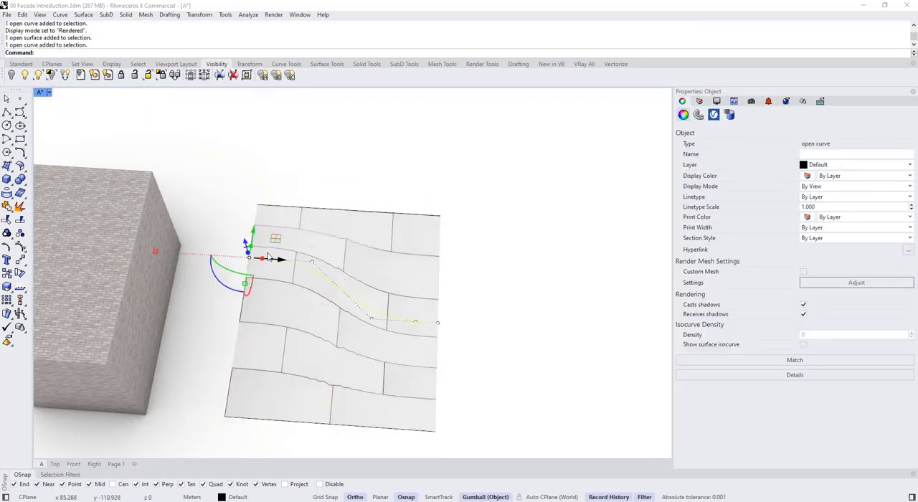
{"action": "left_click_drag", "start_coordinate": [222, 238], "coordinate": [331, 320]}
{"action": "right_click_drag", "start_coordinate": [332, 319], "coordinate": [281, 313]}
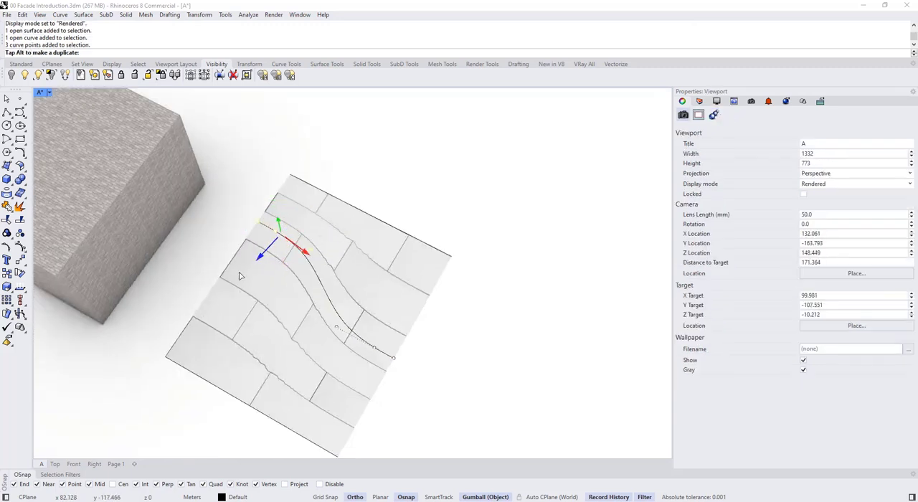
{"action": "left_click_drag", "start_coordinate": [240, 277], "coordinate": [205, 336]}
{"action": "right_click_drag", "start_coordinate": [328, 318], "coordinate": [386, 322]}
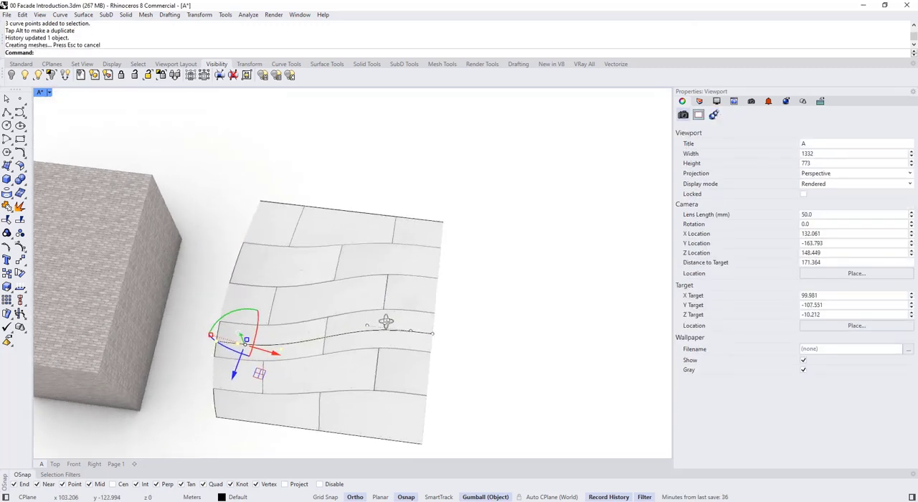
- Align the gumball to the CPlane and move the three control points at the middle curve's far end in positive Y
{"action": "scroll", "coordinate": [386, 322], "scroll_direction": "up", "scroll_amount": 2}
{"action": "left_click_drag", "start_coordinate": [358, 178], "coordinate": [469, 357]}
{"action": "scroll", "coordinate": [437, 325], "scroll_direction": "up", "scroll_amount": 3}
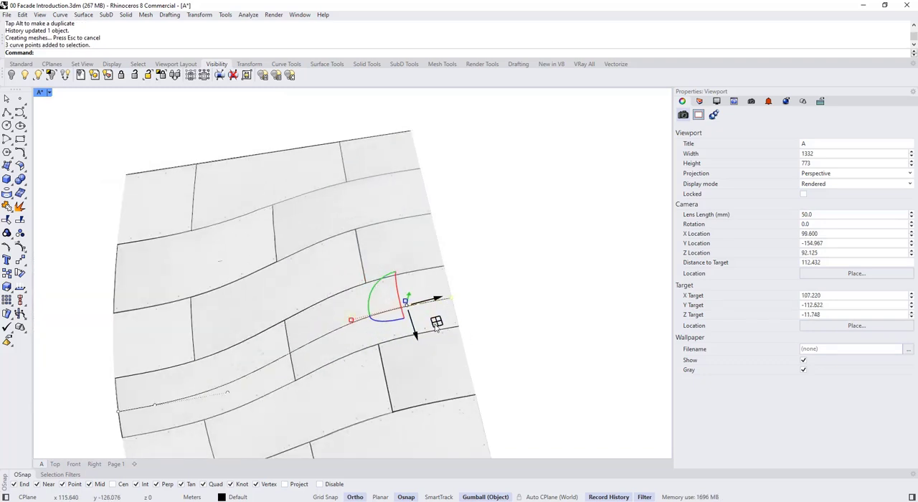
{"action": "right_click_drag", "start_coordinate": [436, 326], "coordinate": [358, 339]}
{"action": "left_click", "coordinate": [351, 309]}
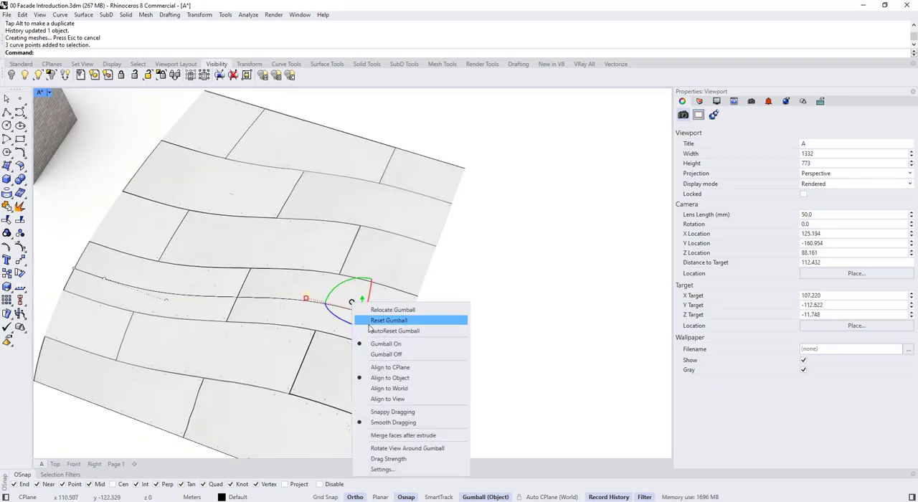
{"action": "left_click", "coordinate": [391, 362]}
{"action": "left_click_drag", "start_coordinate": [364, 288], "coordinate": [393, 234]}
{"action": "scroll", "coordinate": [395, 251], "scroll_direction": "down", "scroll_amount": 4}
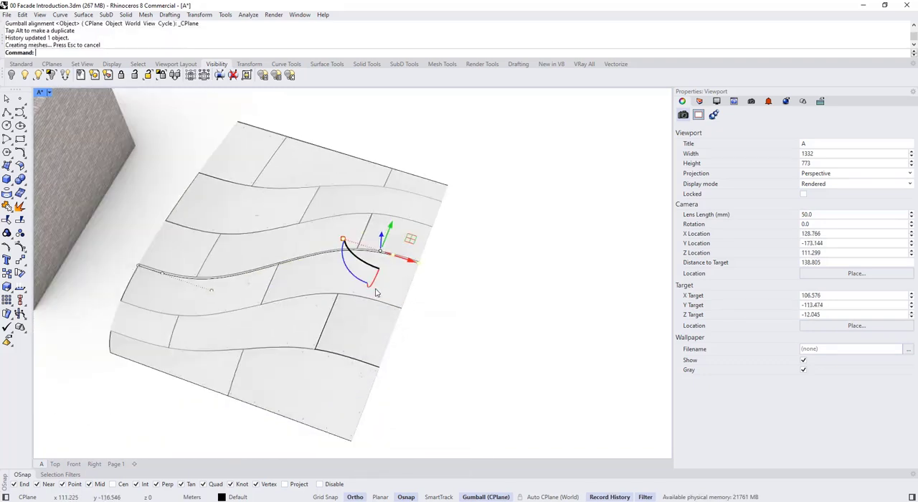
- Move the end control point of the middle curve outward along X, away from the box
{"action": "right_click_drag", "start_coordinate": [373, 259], "coordinate": [425, 264]}
{"action": "left_click", "coordinate": [423, 263]}
{"action": "left_click", "coordinate": [410, 248]}
{"action": "left_click", "coordinate": [411, 249]}
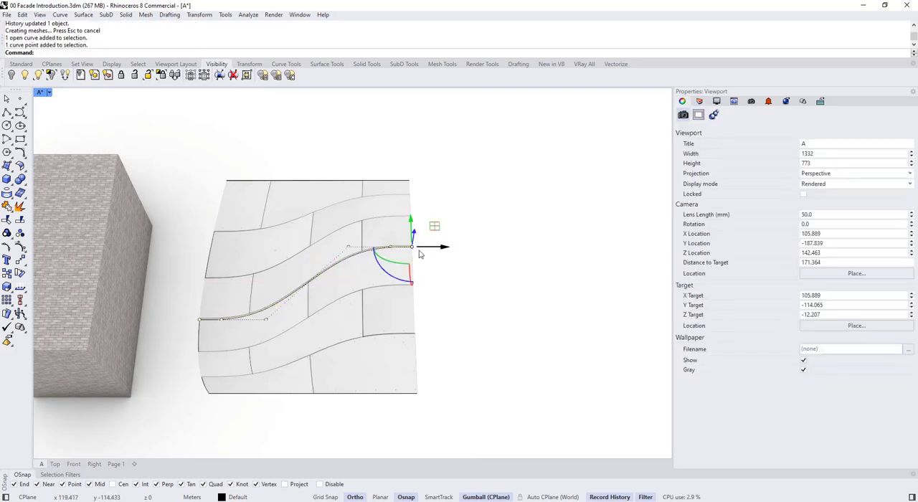
{"action": "left_click_drag", "start_coordinate": [445, 248], "coordinate": [482, 250]}
- Select the middle curve's third control point from its far end and move it within the CPlane
{"action": "left_click", "coordinate": [350, 251]}
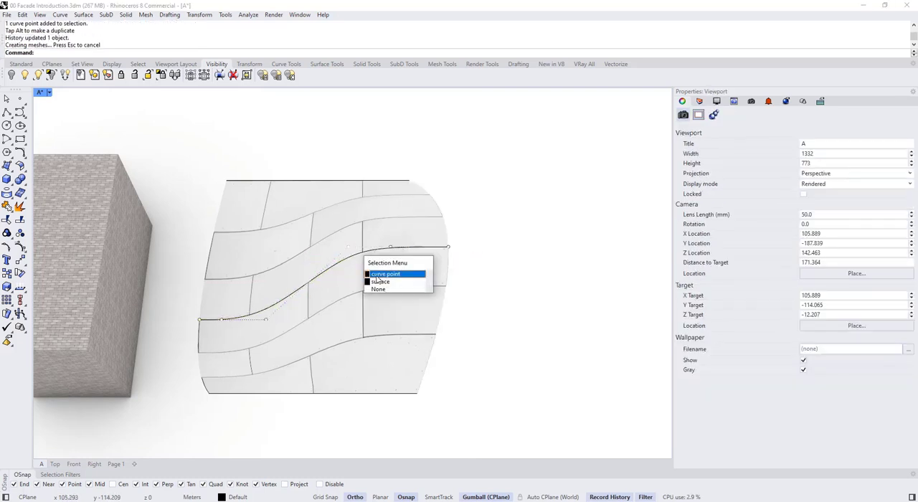
{"action": "left_click", "coordinate": [387, 274]}
{"action": "mouse_move", "coordinate": [349, 219]}
{"action": "left_mouse_down"}
{"action": "mouse_move", "coordinate": [350, 200]}
{"action": "mouse_move", "coordinate": [349, 219]}
{"action": "left_mouse_up"}
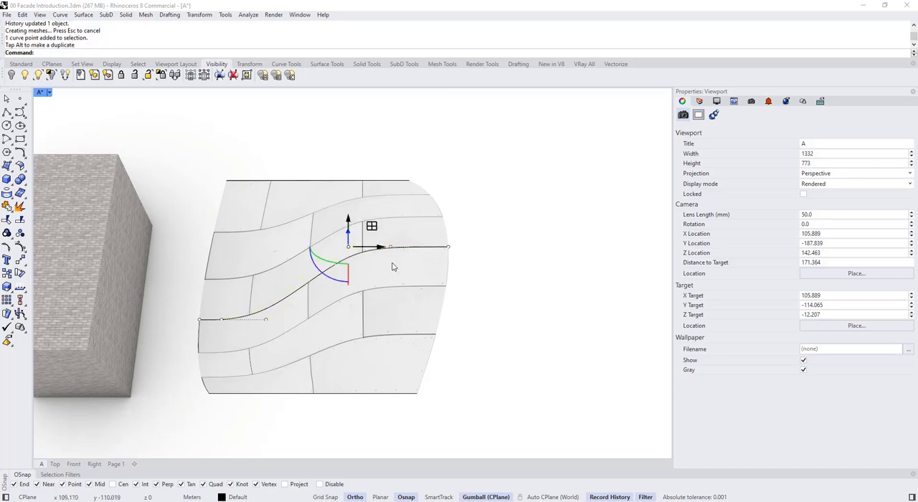
{"action": "right_click_drag", "start_coordinate": [394, 267], "coordinate": [327, 279]}
{"action": "left_click_drag", "start_coordinate": [373, 225], "coordinate": [318, 279]}
{"action": "mouse_move", "coordinate": [332, 241]}
{"action": "right_mouse_down"}
{"action": "mouse_move", "coordinate": [409, 234]}
{"action": "mouse_move", "coordinate": [349, 244]}
{"action": "right_mouse_up"}
- Reshape the rear edge curve, moving its two far-end control points in positive Y and its two box-side control points in negative Y
{"action": "left_click", "coordinate": [400, 194]}
{"action": "left_click", "coordinate": [438, 218]}
{"action": "left_click_drag", "start_coordinate": [358, 125], "coordinate": [451, 215]}
{"action": "right_click_drag", "start_coordinate": [403, 195], "coordinate": [396, 259], "text": "shift"}
{"action": "left_click_drag", "start_coordinate": [396, 217], "coordinate": [397, 152]}
{"action": "right_click_drag", "start_coordinate": [366, 243], "coordinate": [418, 249], "text": "shift"}
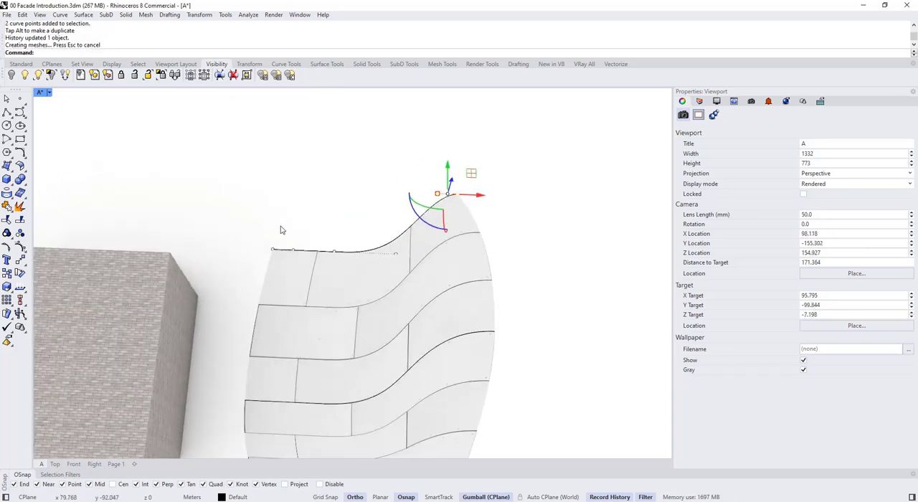
{"action": "left_click_drag", "start_coordinate": [260, 206], "coordinate": [303, 288]}
{"action": "left_click_drag", "start_coordinate": [285, 222], "coordinate": [281, 275]}
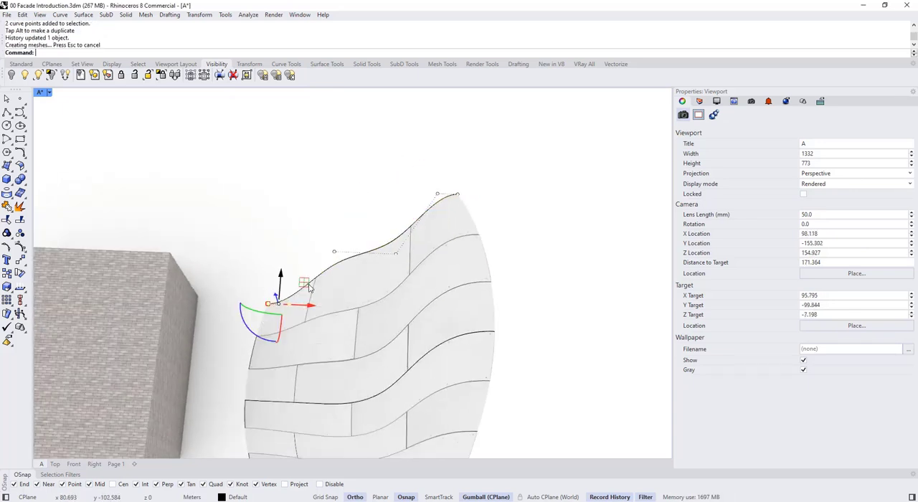
- Reshape the box-side end of the rear edge curve, moving its end points in negative X and positive Y and an inner point in negative Y
{"action": "left_click_drag", "start_coordinate": [309, 305], "coordinate": [266, 303]}
{"action": "left_click_drag", "start_coordinate": [237, 266], "coordinate": [239, 223]}
{"action": "left_click_drag", "start_coordinate": [321, 181], "coordinate": [344, 275]}
{"action": "left_click_drag", "start_coordinate": [336, 218], "coordinate": [333, 273]}
{"action": "scroll", "coordinate": [340, 246], "scroll_direction": "down", "scroll_amount": 2}
{"action": "key", "text": "Escape"}
{"action": "key", "text": "Escape"}
{"action": "right_click_drag", "start_coordinate": [486, 262], "coordinate": [435, 293]}
{"action": "scroll", "coordinate": [435, 294], "scroll_direction": "down", "scroll_amount": 2}
{"action": "scroll", "coordinate": [435, 293], "scroll_direction": "up", "scroll_amount": 4}
- Set the viewport display to Rendered and turn off the surface isocurves on the lofted surface
{"action": "left_click", "coordinate": [48, 92]}
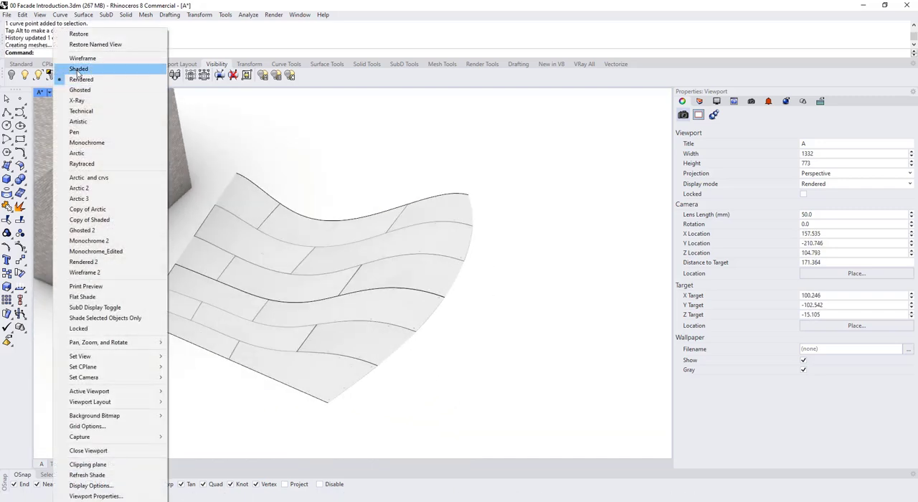
{"action": "left_click", "coordinate": [76, 80]}
{"action": "right_click_drag", "start_coordinate": [374, 225], "coordinate": [417, 249]}
{"action": "left_click", "coordinate": [416, 249]}
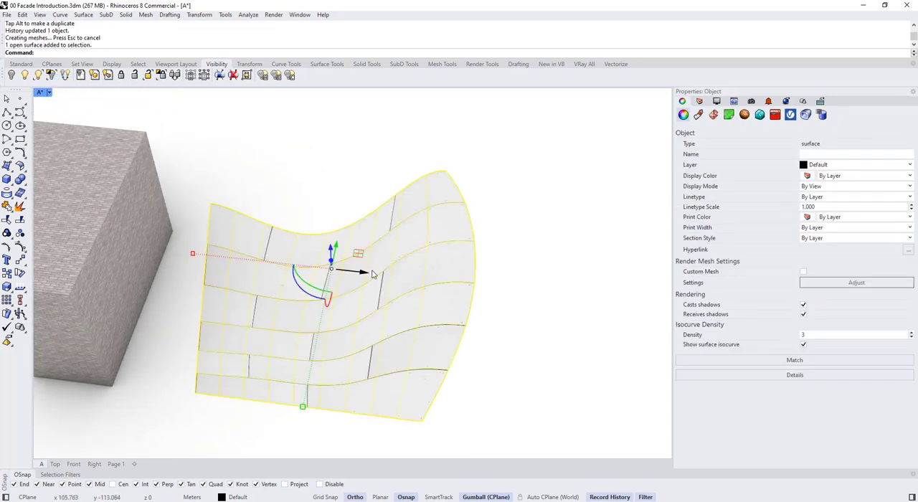
{"action": "left_click", "coordinate": [490, 263]}
{"action": "left_click", "coordinate": [452, 237]}
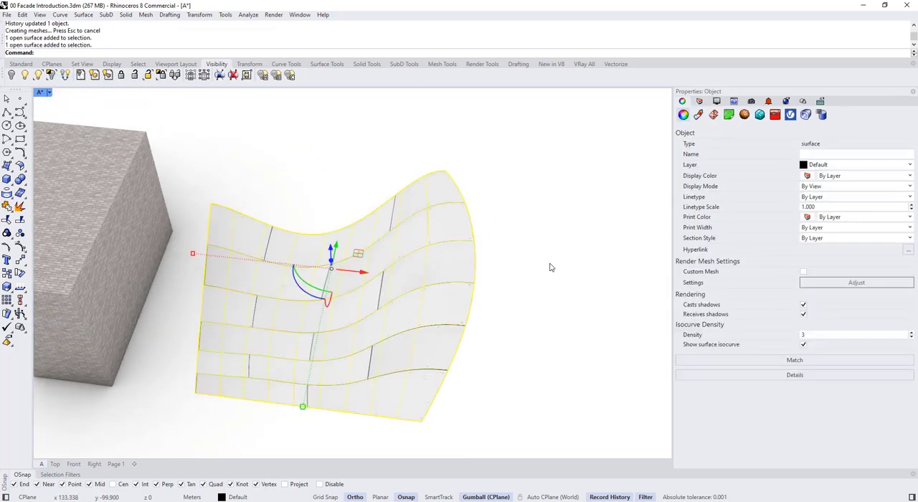
{"action": "left_click", "coordinate": [804, 344]}
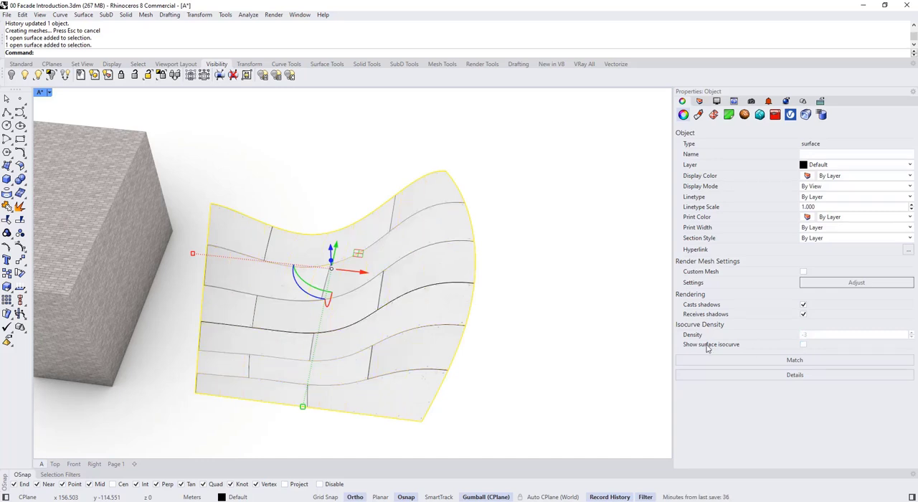
{"action": "left_click", "coordinate": [524, 356]}
- In the lofted surface's texture mapping, set the first and second UVW repeat values to 2
{"action": "left_click", "coordinate": [409, 256]}
{"action": "left_click", "coordinate": [714, 116]}
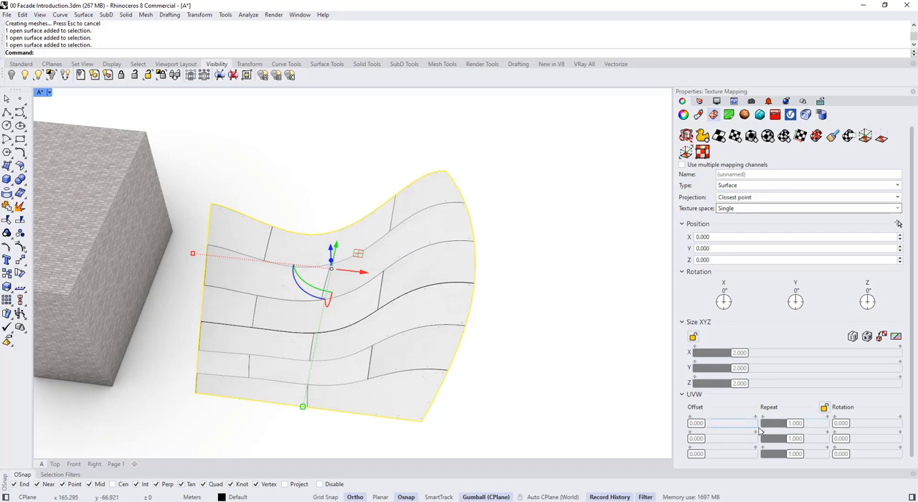
{"action": "left_click", "coordinate": [808, 424]}
{"action": "type", "text": "2"}
{"action": "key", "text": "Return"}
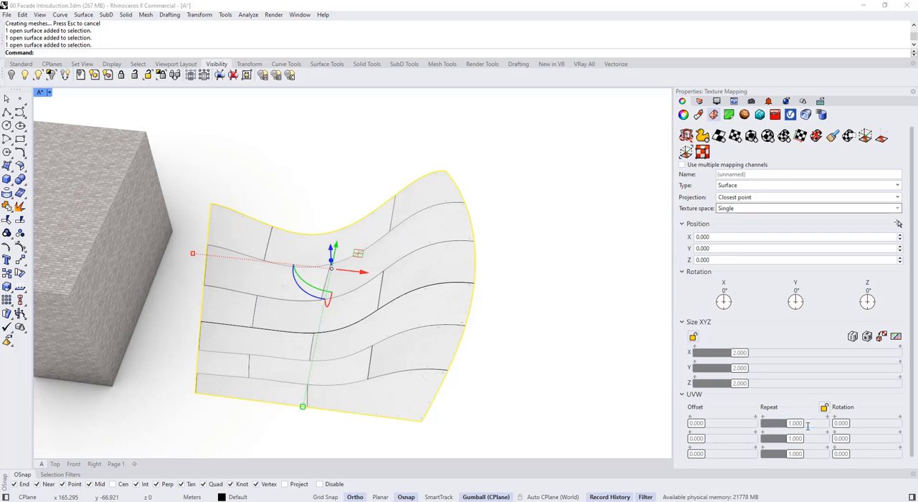
{"action": "left_click", "coordinate": [808, 440]}
{"action": "type", "text": "2"}
{"action": "key", "text": "Return"}
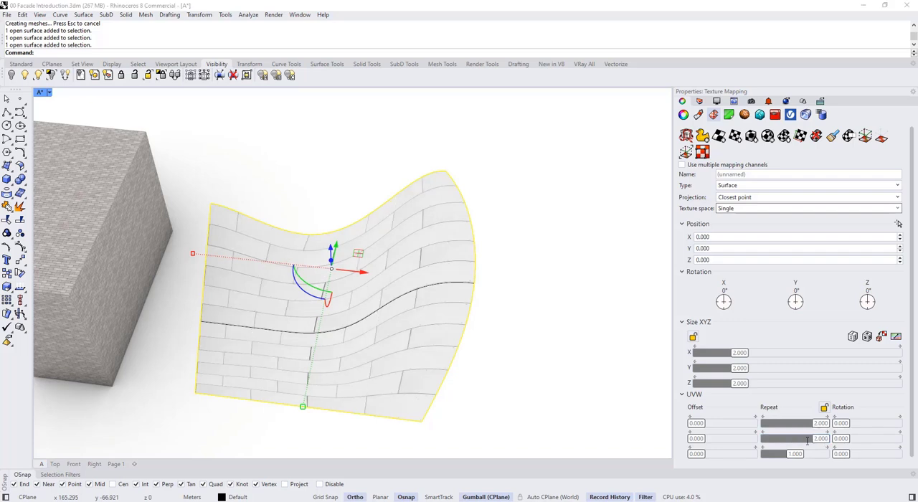
- Change the lofted surface's UVW repeat to 4 in the first direction and 3 in the second
{"action": "left_click", "coordinate": [809, 424]}
{"action": "type", "text": "4"}
{"action": "key", "text": "Return"}
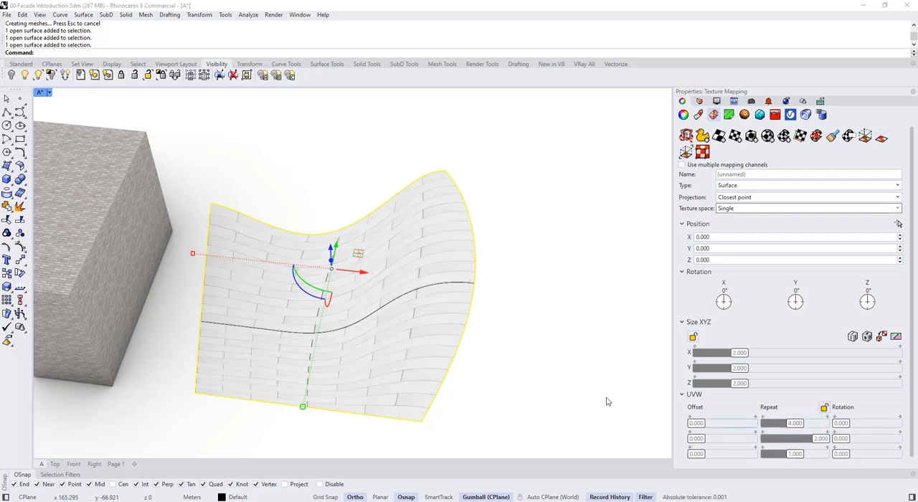
{"action": "left_click", "coordinate": [474, 404]}
{"action": "right_click_drag", "start_coordinate": [474, 404], "coordinate": [447, 335]}
{"action": "left_click", "coordinate": [447, 336]}
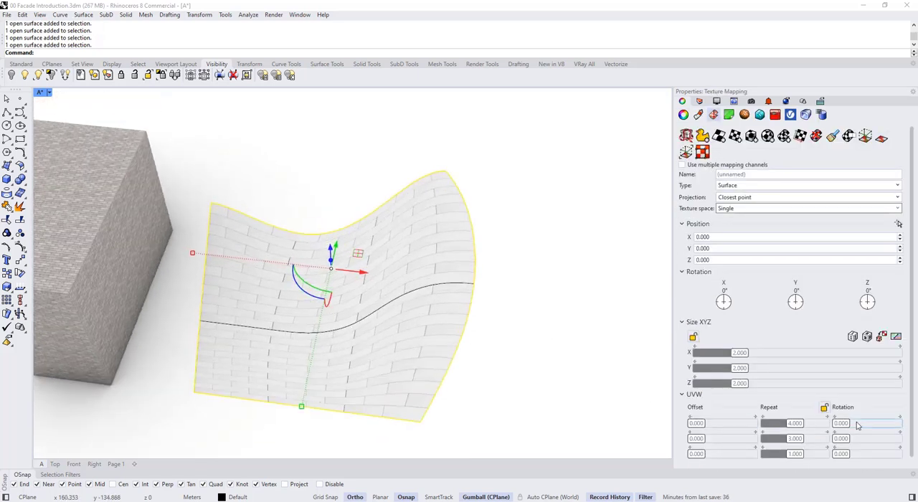
- Try a second-axis UVW rotation of 45 on the lofted surface's texture and reset it to 0
{"action": "left_click", "coordinate": [864, 439]}
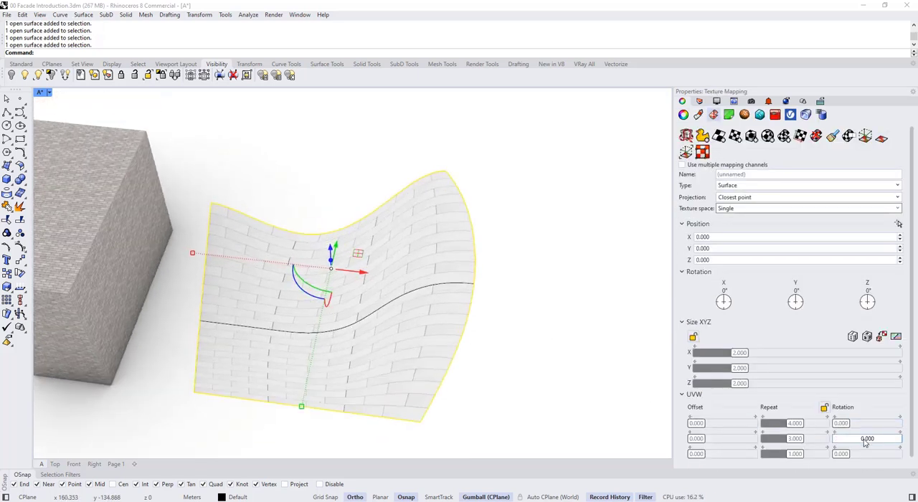
{"action": "type", "text": "45"}
{"action": "key", "text": "Return"}
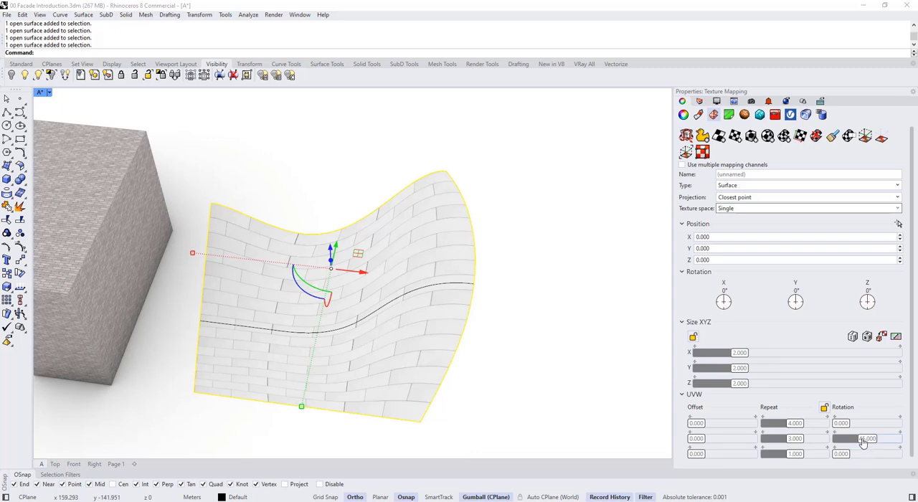
{"action": "left_click", "coordinate": [862, 440]}
{"action": "type", "text": "0"}
{"action": "key", "text": "Return"}
- Try third-axis UVW rotations of 45, a freely adjusted value and 90 on the surface's texture, and reset the rotation to 0
{"action": "left_click", "coordinate": [867, 454]}
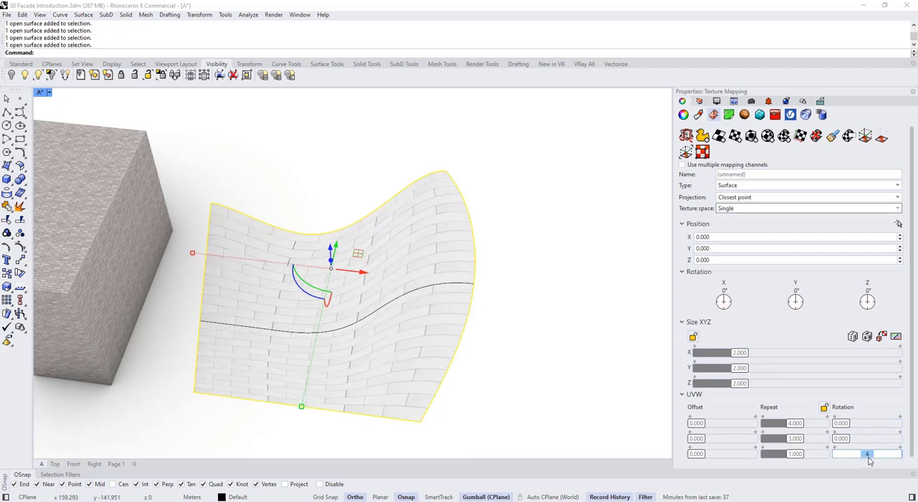
{"action": "type", "text": "45"}
{"action": "key", "text": "Return"}
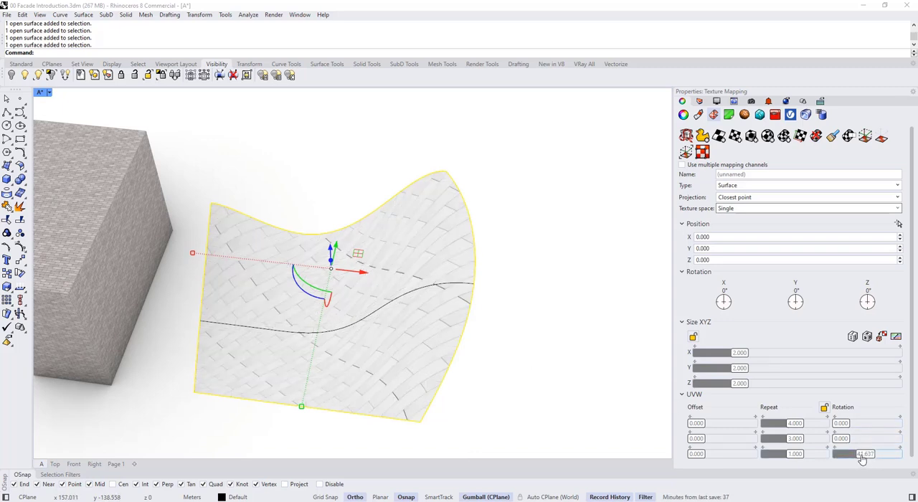
{"action": "mouse_move", "coordinate": [862, 459]}
{"action": "left_mouse_down"}
{"action": "mouse_move", "coordinate": [847, 460]}
{"action": "mouse_move", "coordinate": [868, 460]}
{"action": "left_mouse_up"}
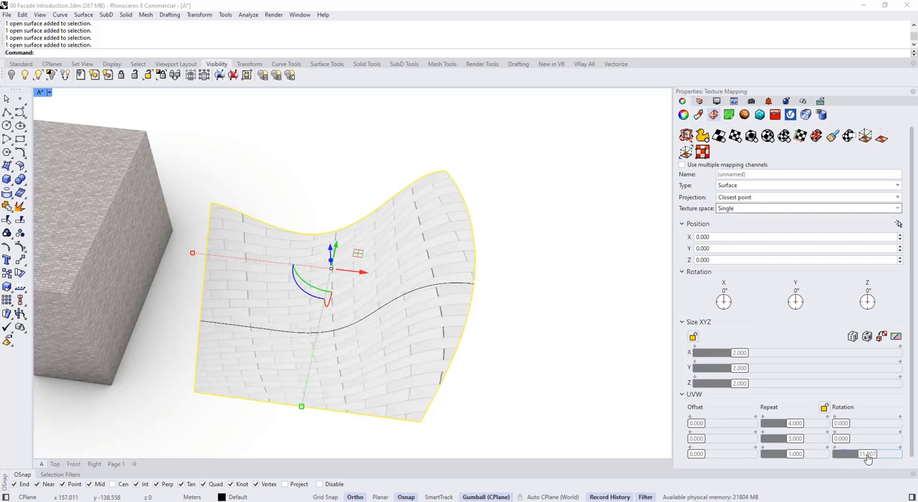
{"action": "left_click", "coordinate": [866, 454]}
{"action": "type", "text": "90"}
{"action": "key", "text": "Return"}
{"action": "left_click", "coordinate": [867, 456]}
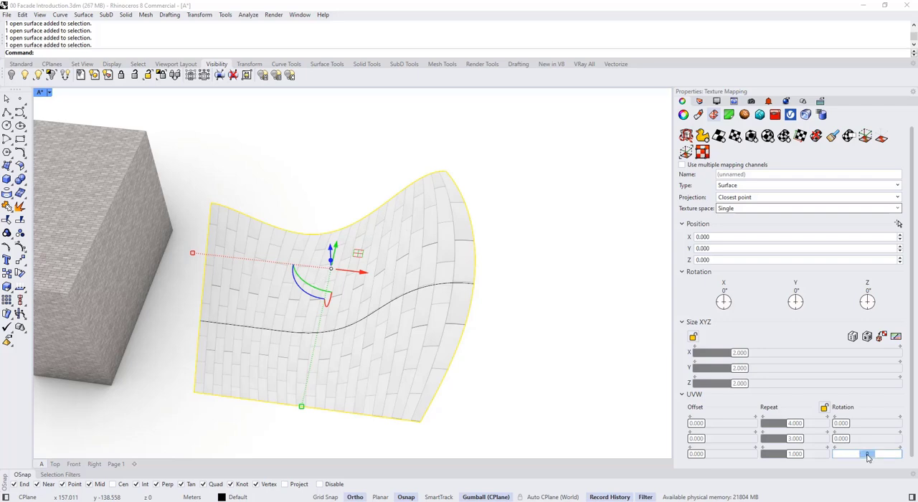
{"action": "type", "text": "0"}
{"action": "key", "text": "Return"}
- Open the lofted surface's texture mapping in the UV Editor and inspect its UV mesh
{"action": "left_click", "coordinate": [524, 251]}
{"action": "scroll", "coordinate": [522, 250], "scroll_direction": "down", "scroll_amount": 5}
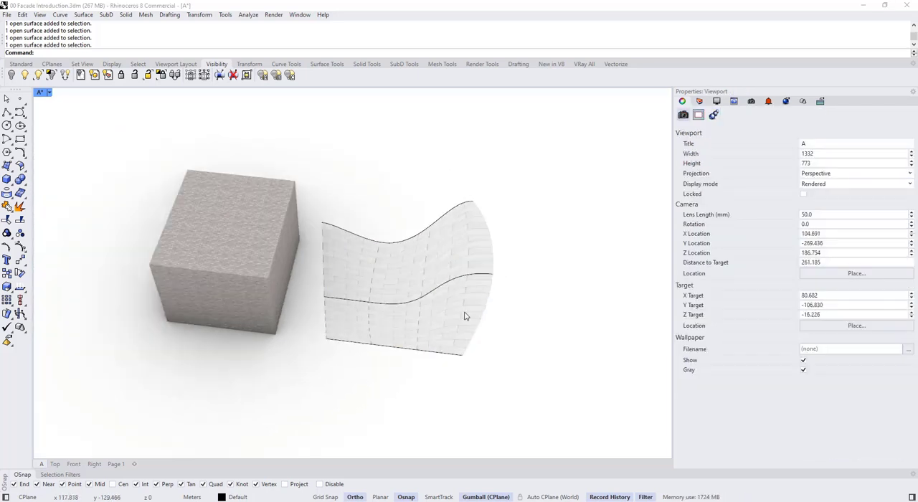
{"action": "right_click_drag", "start_coordinate": [591, 376], "coordinate": [474, 270]}
{"action": "scroll", "coordinate": [506, 279], "scroll_direction": "up", "scroll_amount": 5}
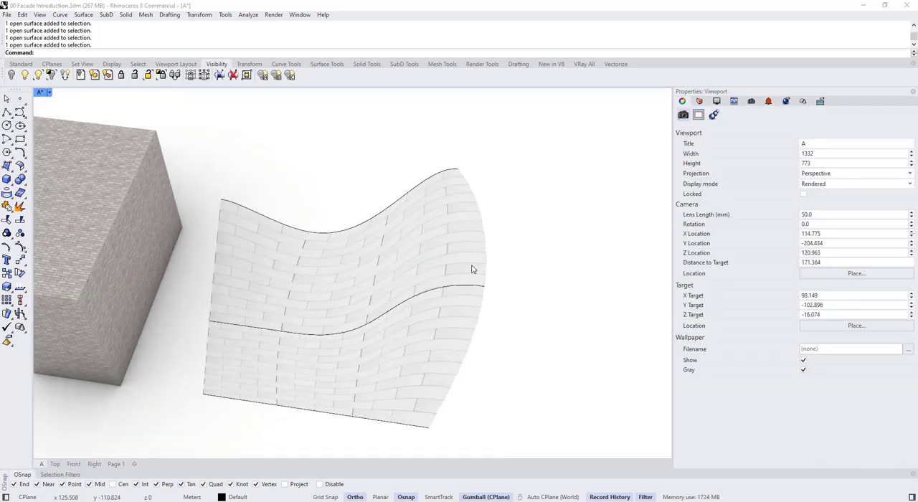
{"action": "left_click", "coordinate": [432, 236]}
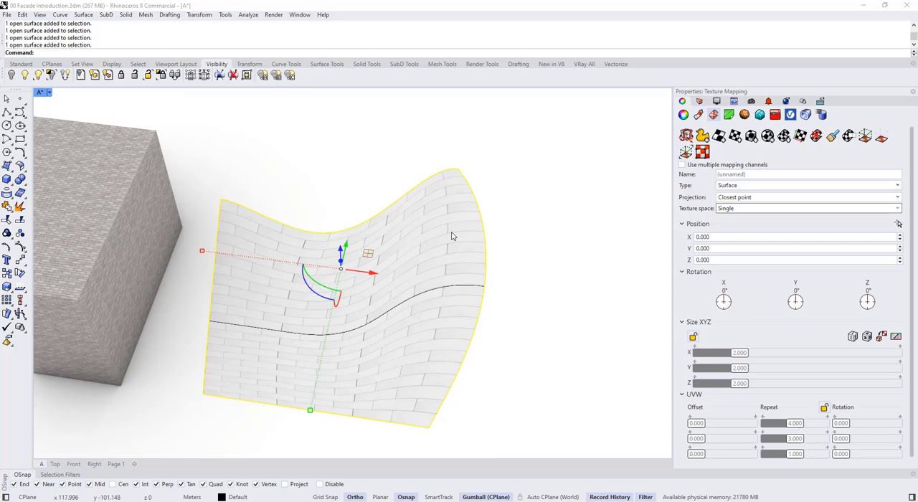
{"action": "left_click", "coordinate": [703, 153]}
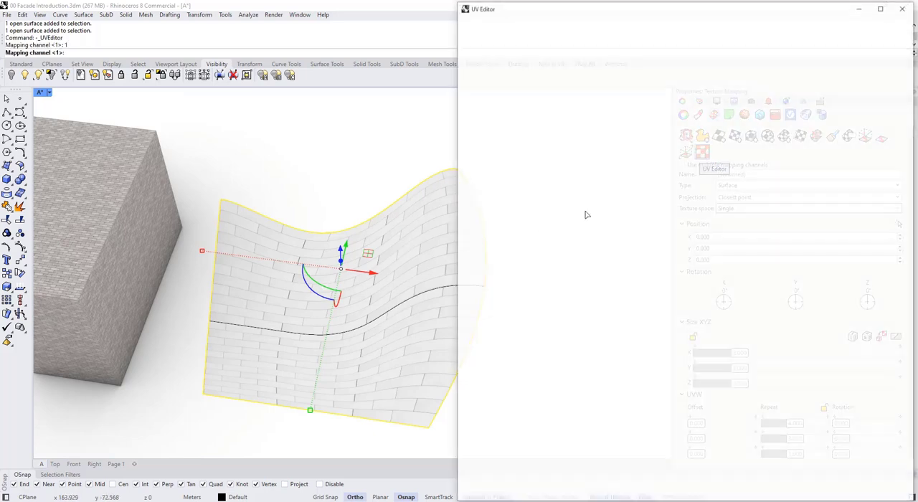
{"action": "left_click", "coordinate": [663, 182]}
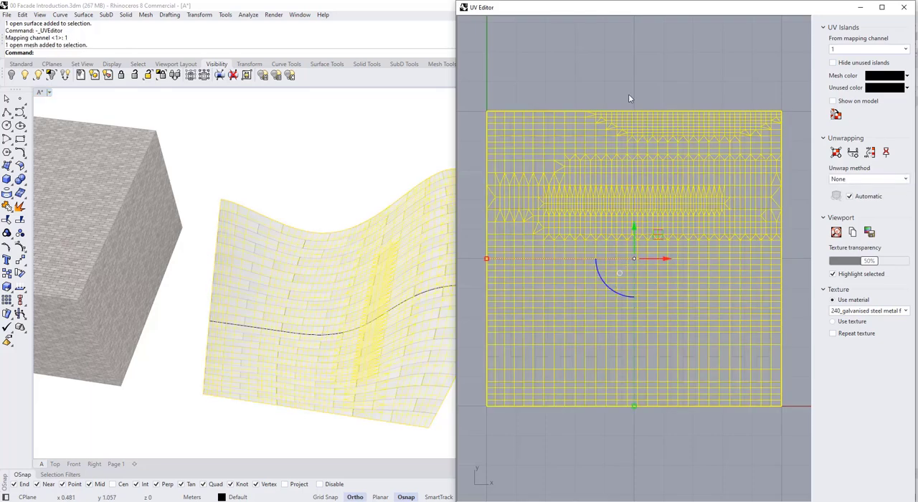
{"action": "left_click", "coordinate": [629, 94]}
{"action": "scroll", "coordinate": [621, 191], "scroll_direction": "down", "scroll_amount": 3}
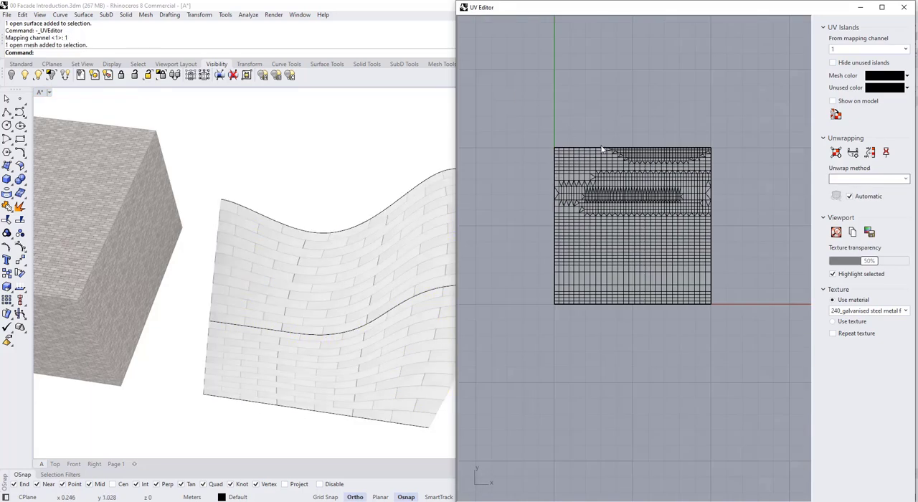
{"action": "scroll", "coordinate": [633, 158], "scroll_direction": "up", "scroll_amount": 2}
- Move the UV mesh in positive Y and positive X, and stretch it along Y to see the texture react
{"action": "left_click", "coordinate": [634, 183]}
{"action": "scroll", "coordinate": [635, 194], "scroll_direction": "up", "scroll_amount": 2}
{"action": "left_click_drag", "start_coordinate": [631, 228], "coordinate": [631, 202]}
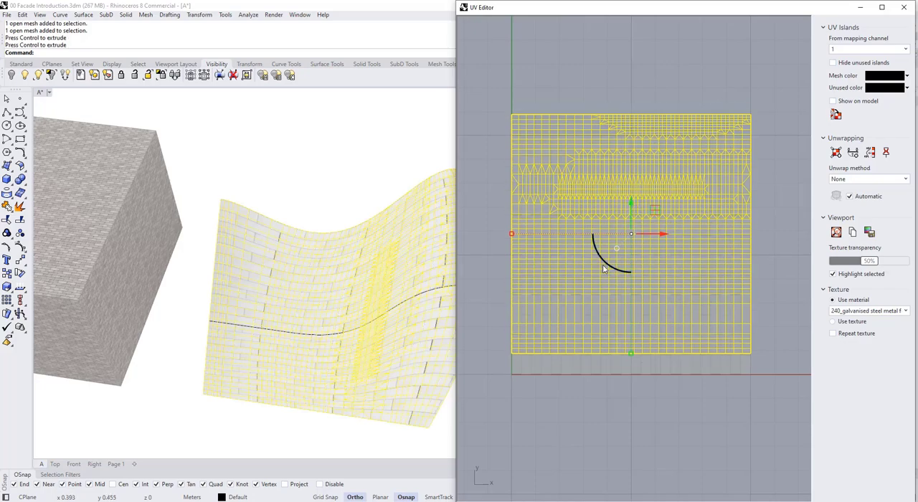
{"action": "mouse_move", "coordinate": [665, 234]}
{"action": "left_mouse_down"}
{"action": "mouse_move", "coordinate": [687, 237]}
{"action": "mouse_move", "coordinate": [672, 238]}
{"action": "left_mouse_up"}
{"action": "left_click_drag", "start_coordinate": [643, 353], "coordinate": [645, 451]}
{"action": "left_click", "coordinate": [587, 468]}
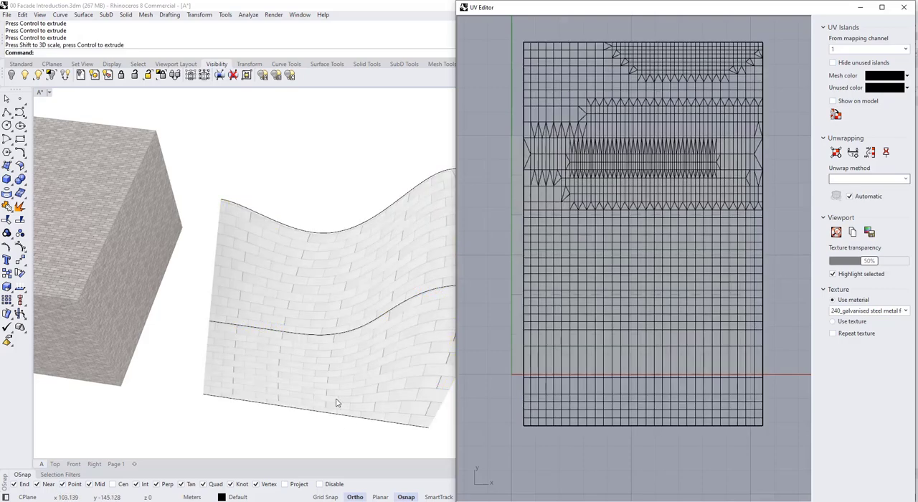
- Undo all the moves and scaling of the UV mesh and close the UV Editor
{"action": "key", "text": "ctrl+z"}
{"action": "key", "text": "ctrl+z"}
{"action": "key", "text": "ctrl+z"}
{"action": "key", "text": "ctrl+z"}
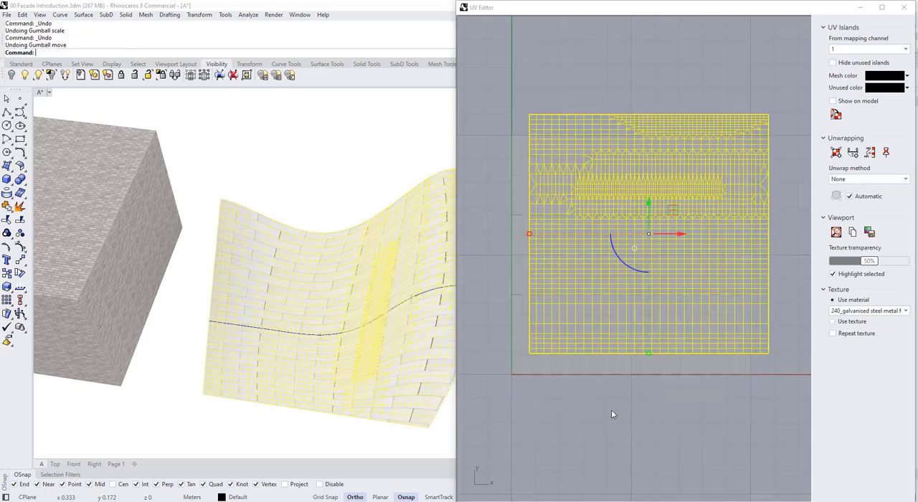
{"action": "key", "text": "ctrl+z"}
{"action": "key", "text": "ctrl+z"}
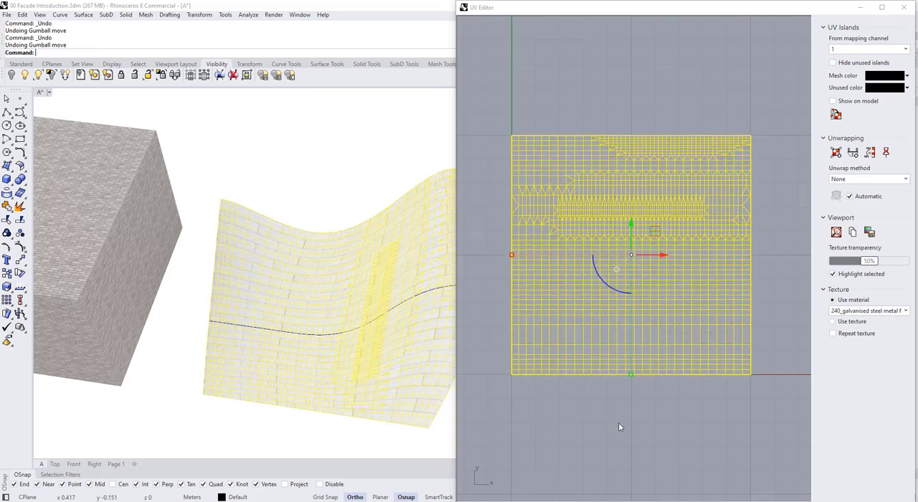
{"action": "left_click", "coordinate": [618, 423]}
{"action": "left_click", "coordinate": [906, 9]}
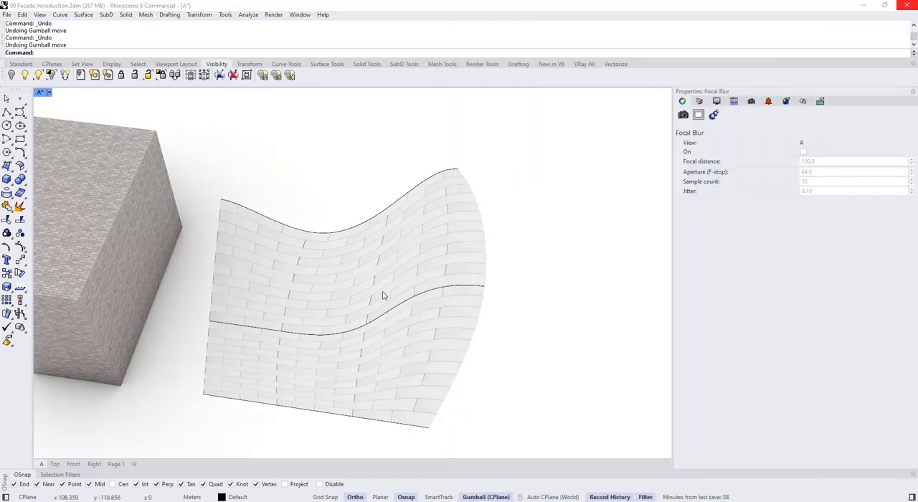
- Switch the viewport to Shaded display to view the plain geometry, and return it to Rendered
{"action": "left_click", "coordinate": [381, 295]}
{"action": "left_click", "coordinate": [49, 93]}
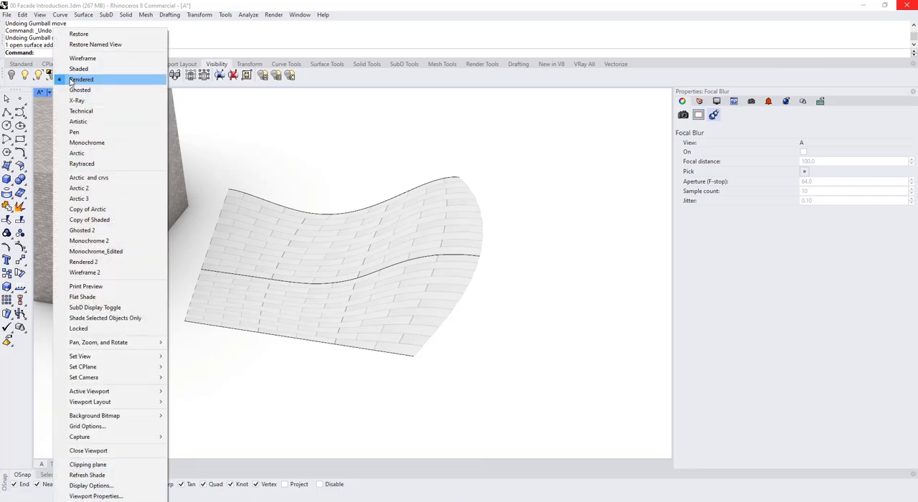
{"action": "left_click", "coordinate": [75, 68]}
{"action": "right_click_drag", "start_coordinate": [349, 179], "coordinate": [238, 173]}
{"action": "left_click", "coordinate": [362, 252]}
{"action": "left_click", "coordinate": [50, 95]}
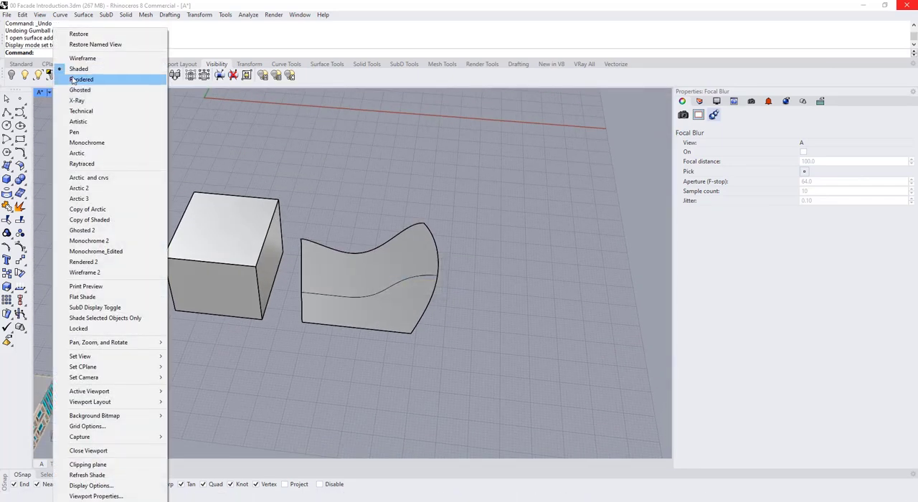
{"action": "left_click", "coordinate": [75, 78]}
- Select the brick box and examine its material and box texture mapping settings
{"action": "left_click", "coordinate": [237, 215]}
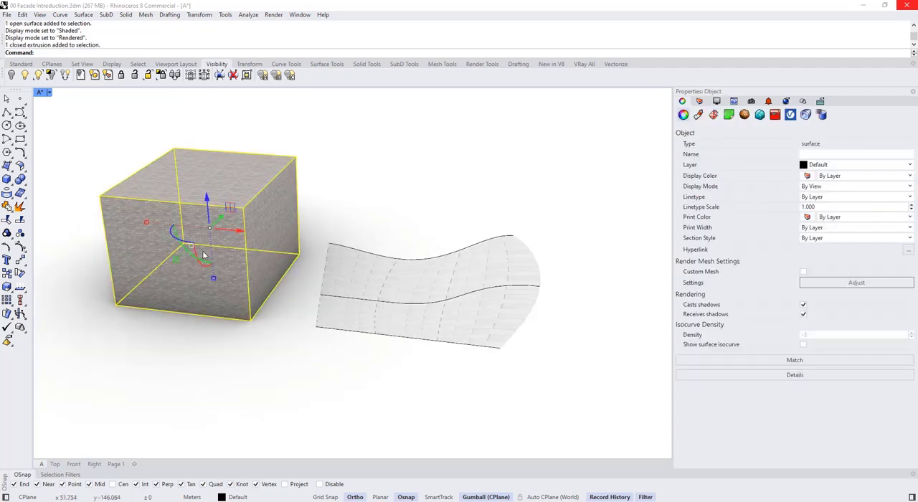
{"action": "left_click", "coordinate": [699, 115]}
{"action": "left_click", "coordinate": [712, 115]}
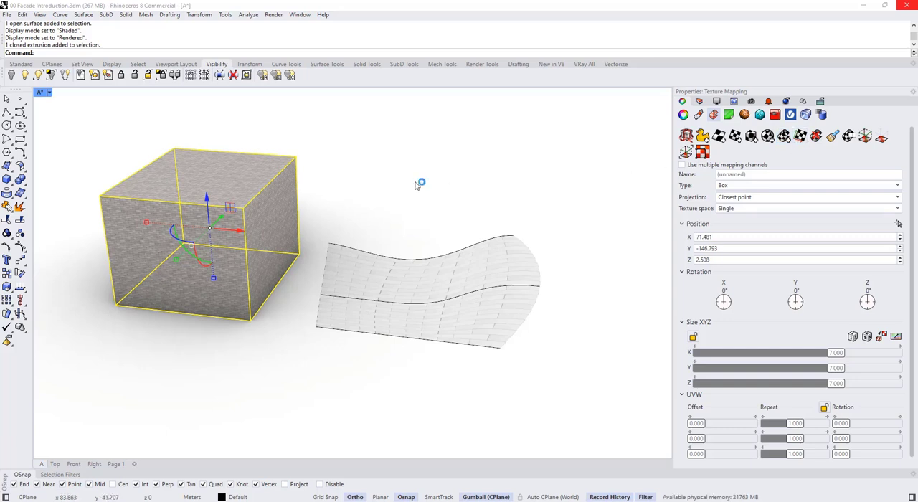
{"action": "right_click_drag", "start_coordinate": [416, 182], "coordinate": [420, 190]}
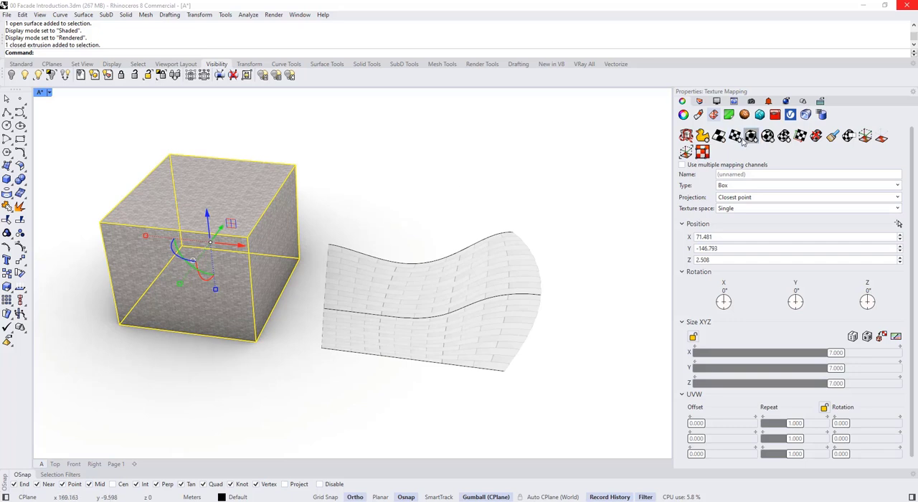
{"action": "left_click", "coordinate": [412, 148]}
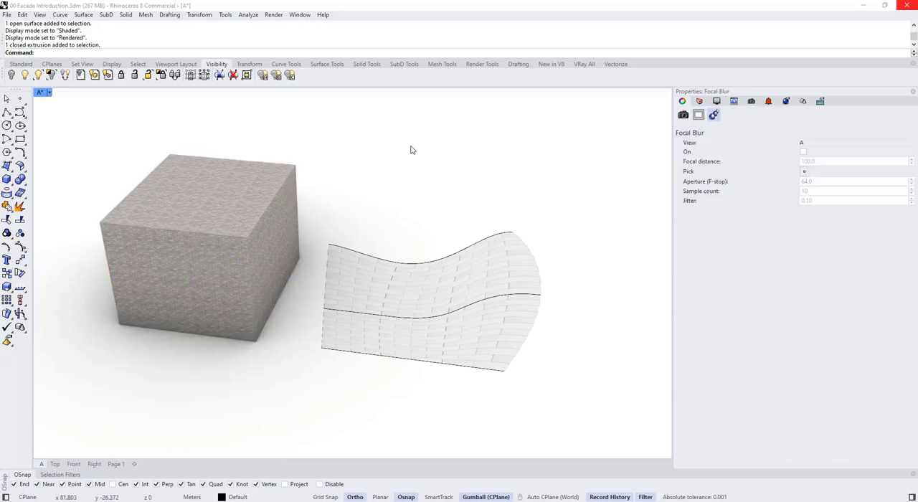
{"action": "left_click", "coordinate": [209, 219]}
{"action": "left_click", "coordinate": [382, 206]}
{"action": "scroll", "coordinate": [355, 205], "scroll_direction": "down", "scroll_amount": 5}
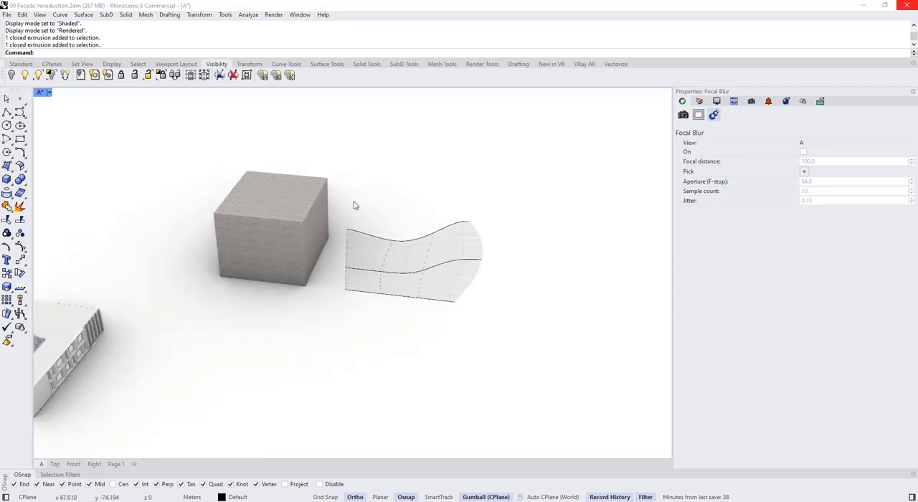
{"action": "scroll", "coordinate": [320, 241], "scroll_direction": "up", "scroll_amount": 3}
- Duplicate the brick box in negative X, away from the lofted surface, and select the copy
{"action": "left_click", "coordinate": [327, 251]}
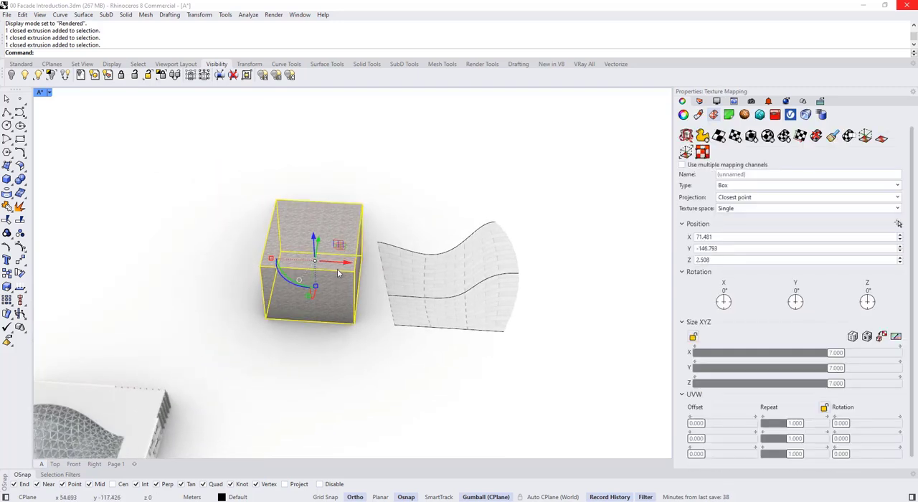
{"action": "left_click_drag", "start_coordinate": [263, 269], "coordinate": [187, 260], "text": "alt"}
{"action": "left_click", "coordinate": [251, 276]}
{"action": "scroll", "coordinate": [128, 250], "scroll_direction": "up", "scroll_amount": 6}
{"action": "left_click", "coordinate": [164, 253]}
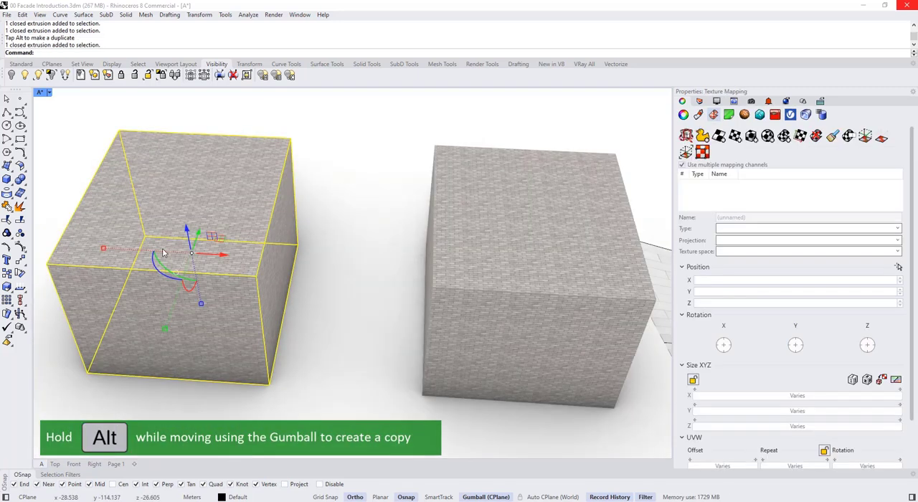
- Check the duplicated box's material and delete its texture mapping
{"action": "left_click", "coordinate": [697, 116]}
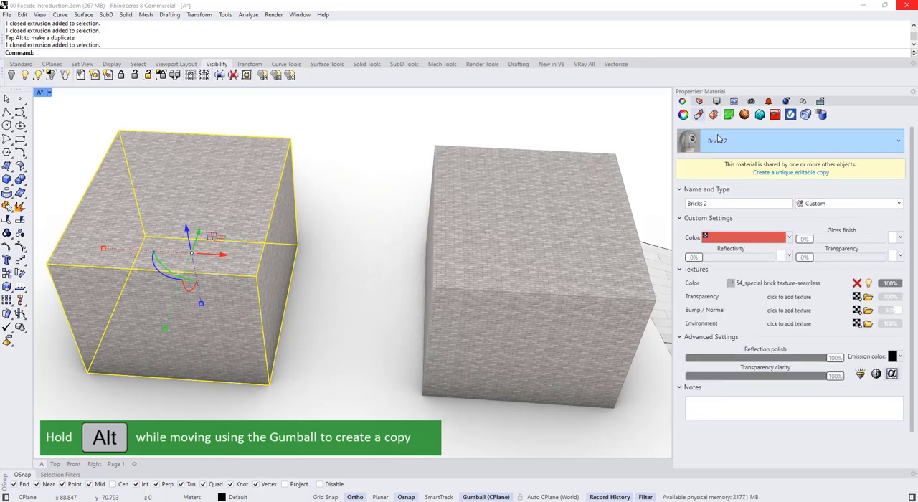
{"action": "left_click", "coordinate": [342, 265]}
{"action": "left_click", "coordinate": [229, 237]}
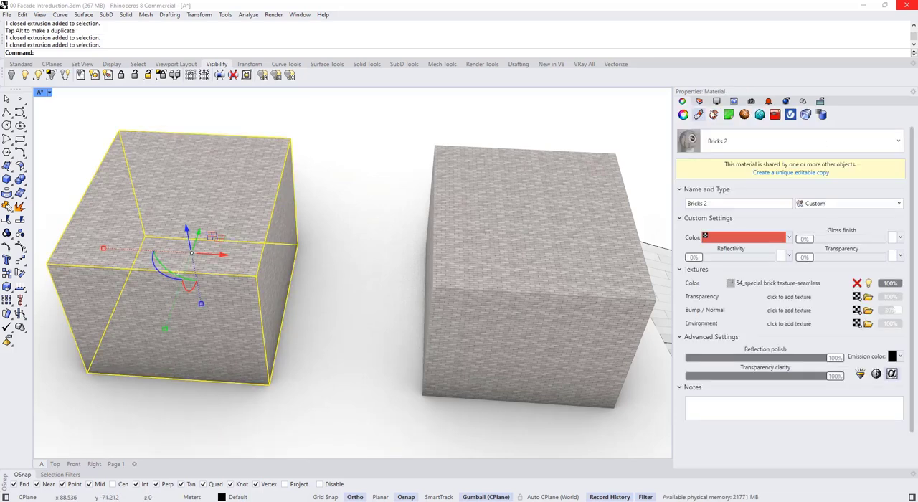
{"action": "left_click", "coordinate": [714, 115]}
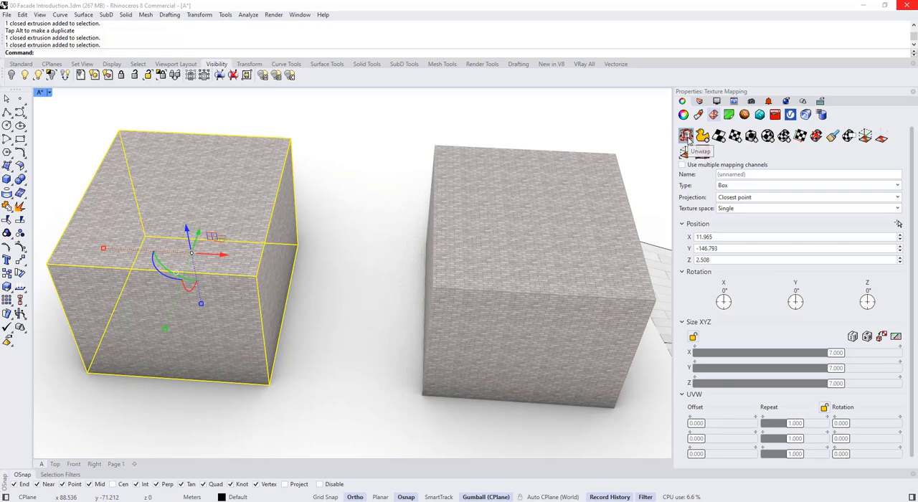
{"action": "left_click", "coordinate": [816, 136]}
{"action": "left_click", "coordinate": [339, 290]}
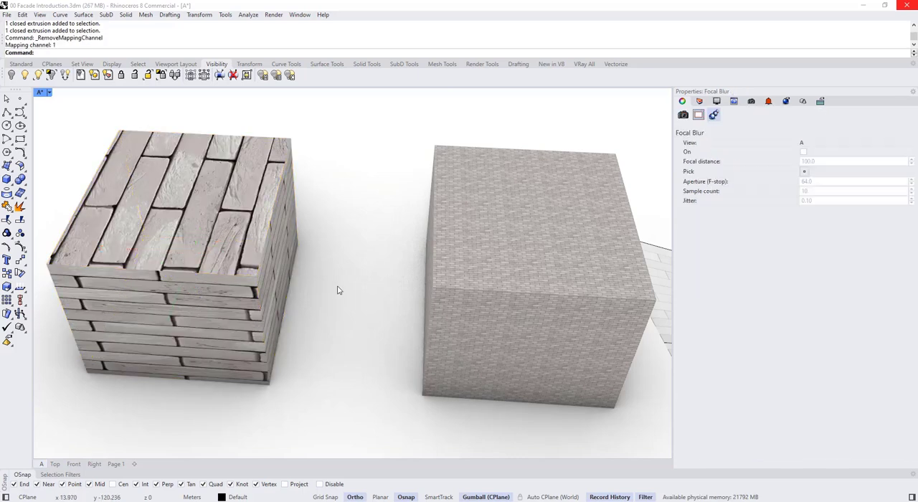
- Change the Bricks 2 colour texture's projection from Mapping Channel to WCS/OCS (box style)
{"action": "scroll", "coordinate": [215, 243], "scroll_direction": "down", "scroll_amount": 5}
{"action": "right_click_drag", "start_coordinate": [223, 246], "coordinate": [206, 230]}
{"action": "scroll", "coordinate": [207, 230], "scroll_direction": "up", "scroll_amount": 5}
{"action": "left_click", "coordinate": [207, 231]}
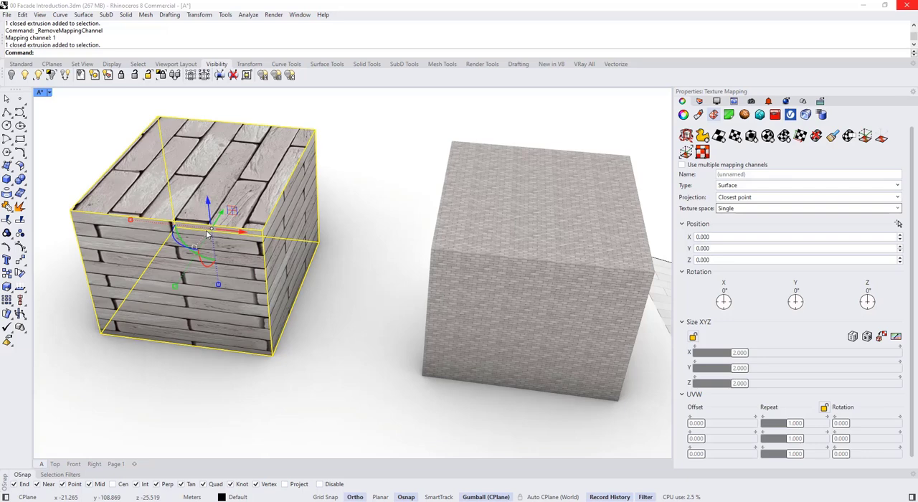
{"action": "left_click", "coordinate": [699, 116]}
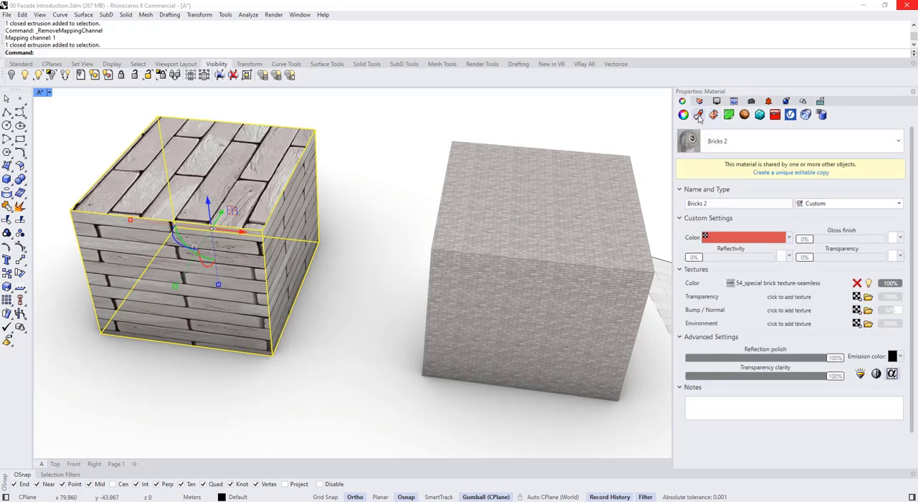
{"action": "left_click", "coordinate": [797, 284]}
{"action": "scroll", "coordinate": [553, 307], "scroll_direction": "down", "scroll_amount": 3}
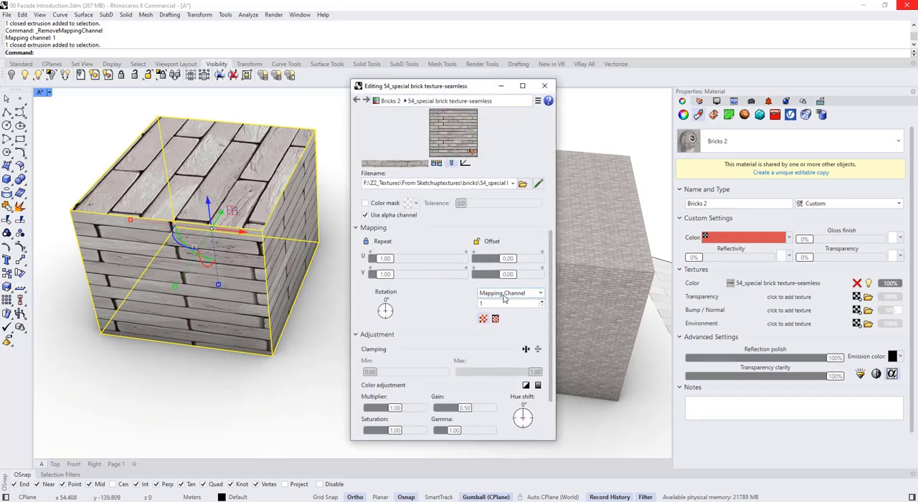
{"action": "left_click", "coordinate": [501, 296]}
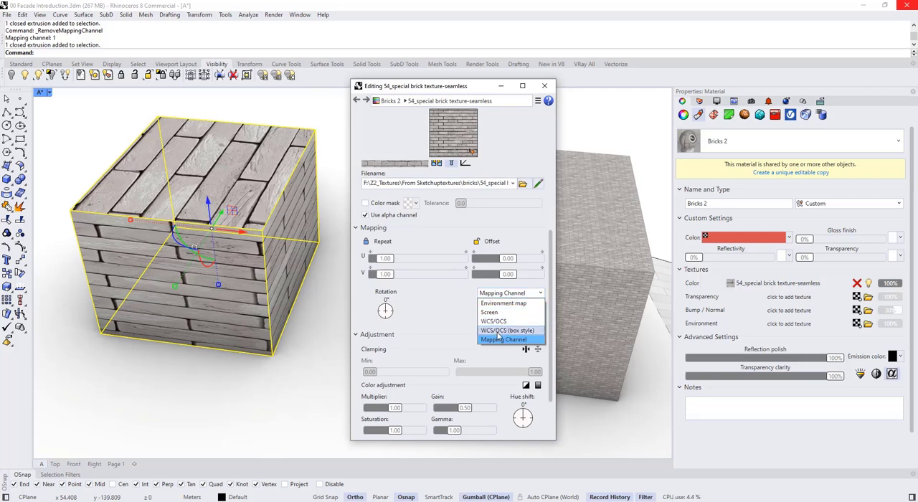
{"action": "left_click", "coordinate": [514, 331]}
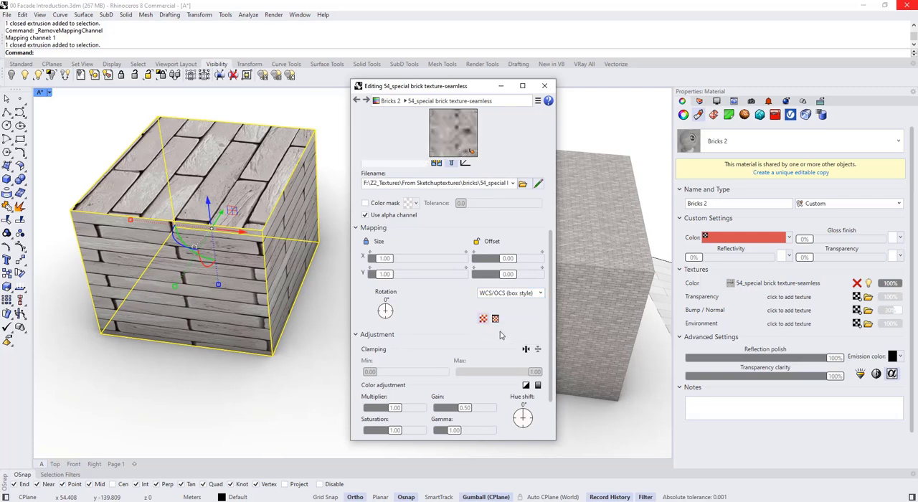
{"action": "scroll", "coordinate": [502, 258], "scroll_direction": "up", "scroll_amount": 1}
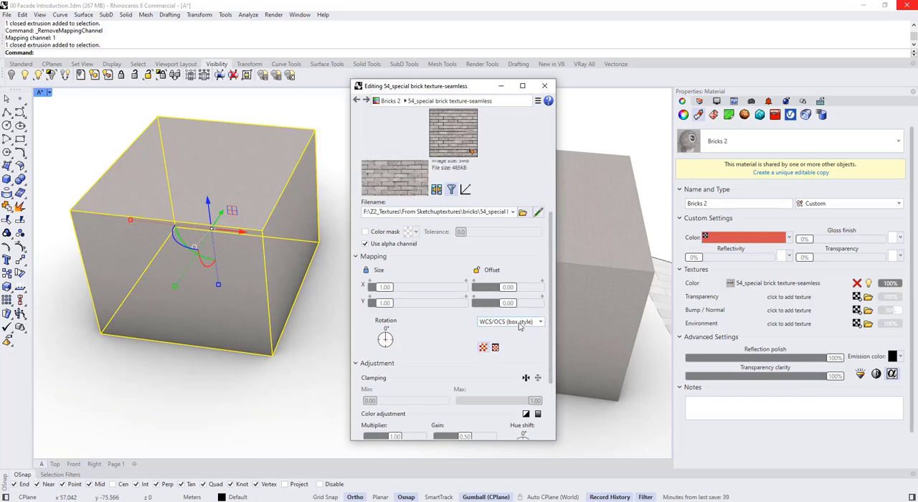
- Set the brick texture's X and Y size to 4.00, keep the WCS/OCS (box style) projection, and close the texture editor
{"action": "mouse_move", "coordinate": [553, 299]}
{"action": "left_mouse_down"}
{"action": "mouse_move", "coordinate": [551, 275]}
{"action": "mouse_move", "coordinate": [552, 328]}
{"action": "mouse_move", "coordinate": [553, 307]}
{"action": "left_mouse_up"}
{"action": "left_click", "coordinate": [420, 277]}
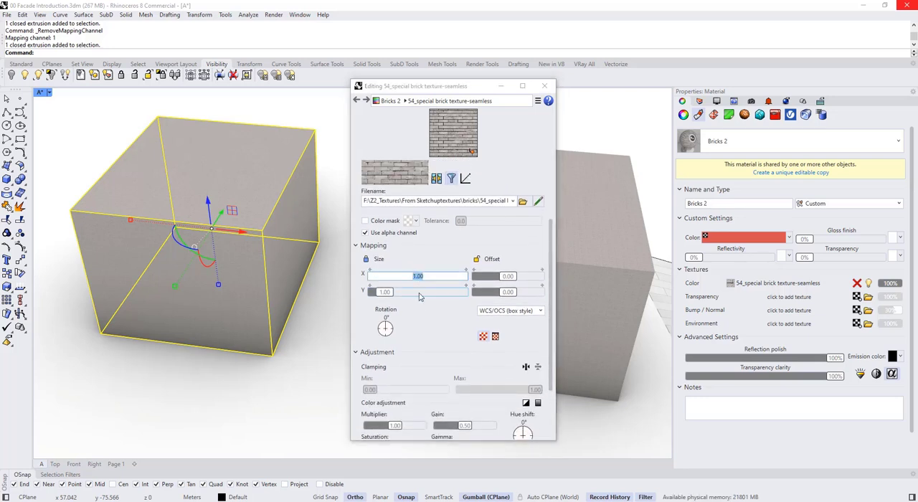
{"action": "key", "text": "Return"}
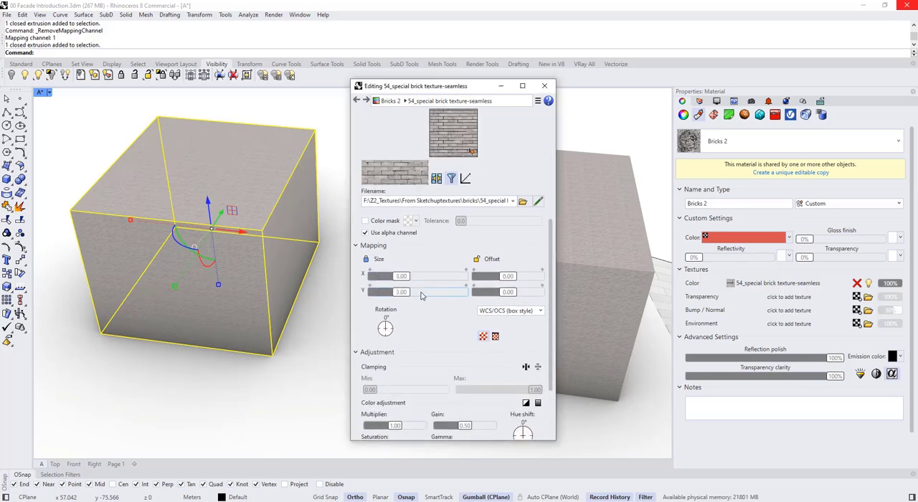
{"action": "left_click", "coordinate": [414, 277]}
{"action": "type", "text": "4"}
{"action": "key", "text": "Return"}
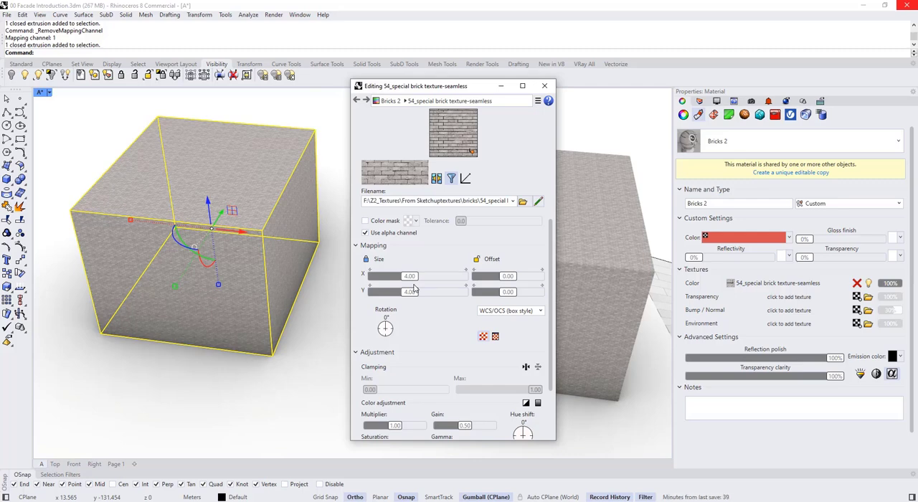
{"action": "left_click", "coordinate": [504, 312]}
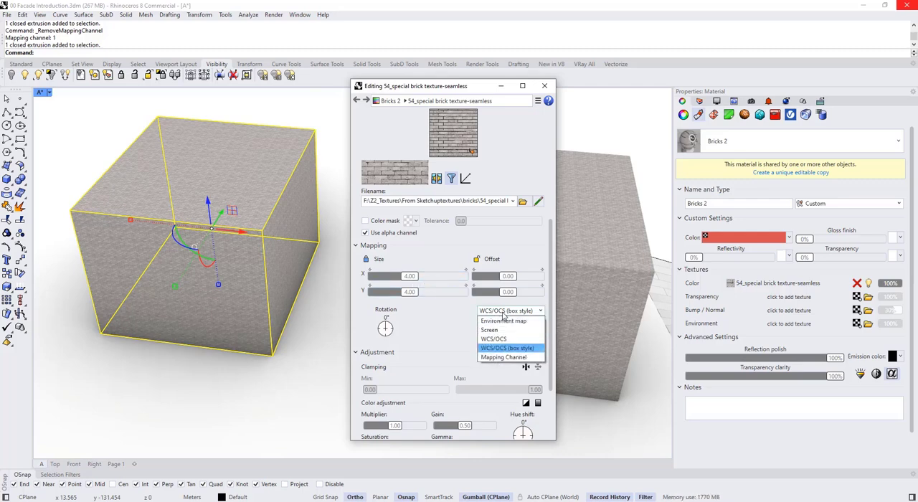
{"action": "left_click", "coordinate": [505, 313]}
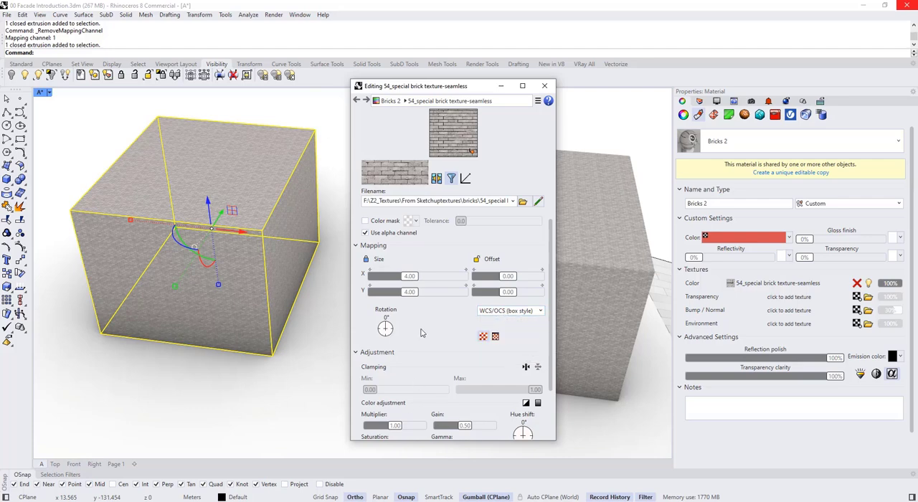
{"action": "scroll", "coordinate": [457, 199], "scroll_direction": "down", "scroll_amount": 2}
{"action": "left_click", "coordinate": [544, 86]}
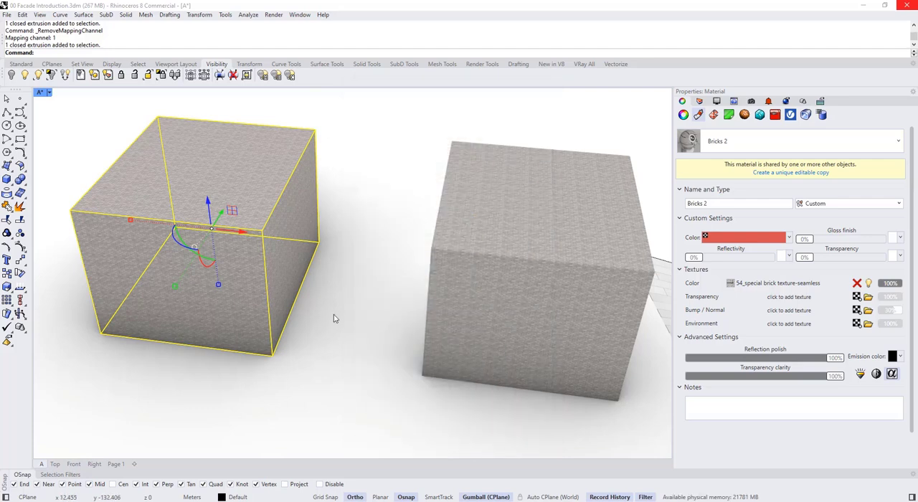
- Draw a new smaller box on the ground behind the two brick boxes
{"action": "left_click", "coordinate": [336, 318]}
{"action": "right_click_drag", "start_coordinate": [290, 249], "coordinate": [362, 320], "text": "shift"}
{"action": "left_click", "coordinate": [7, 180]}
{"action": "scroll", "coordinate": [389, 257], "scroll_direction": "down", "scroll_amount": 3}
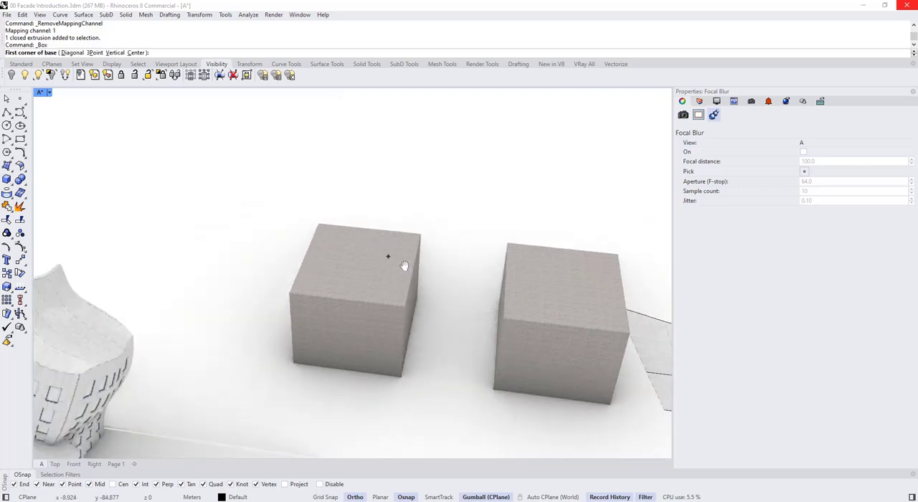
{"action": "left_click", "coordinate": [275, 224]}
{"action": "left_click", "coordinate": [197, 256]}
{"action": "left_click", "coordinate": [189, 191]}
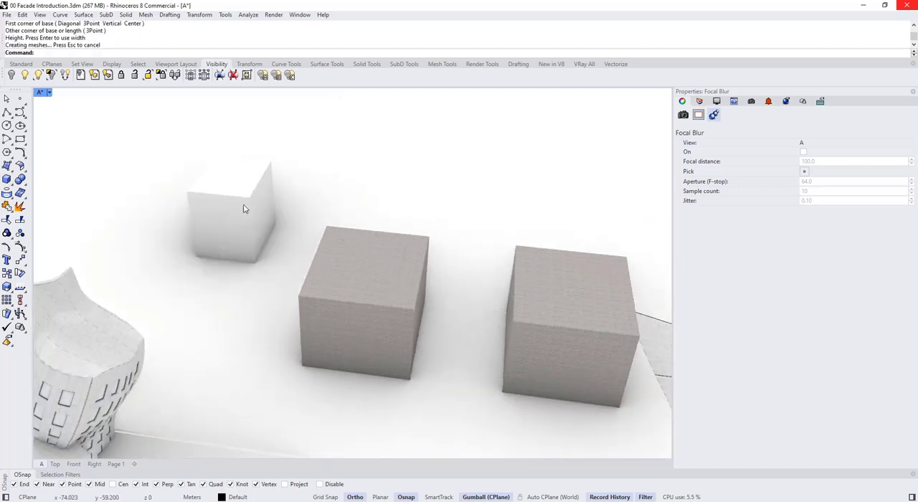
- Assign the Bricks 2 material to the new small box
{"action": "left_click", "coordinate": [244, 207]}
{"action": "left_click", "coordinate": [744, 143]}
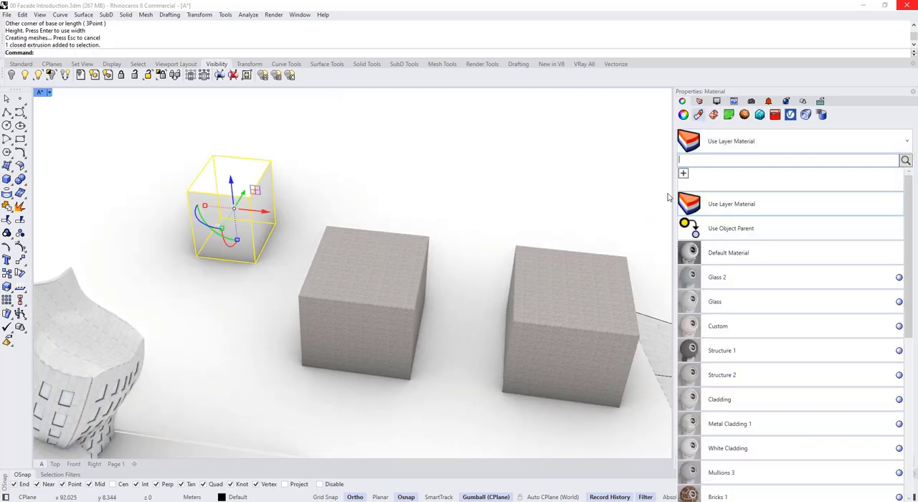
{"action": "left_click", "coordinate": [363, 309]}
{"action": "key", "text": "Escape"}
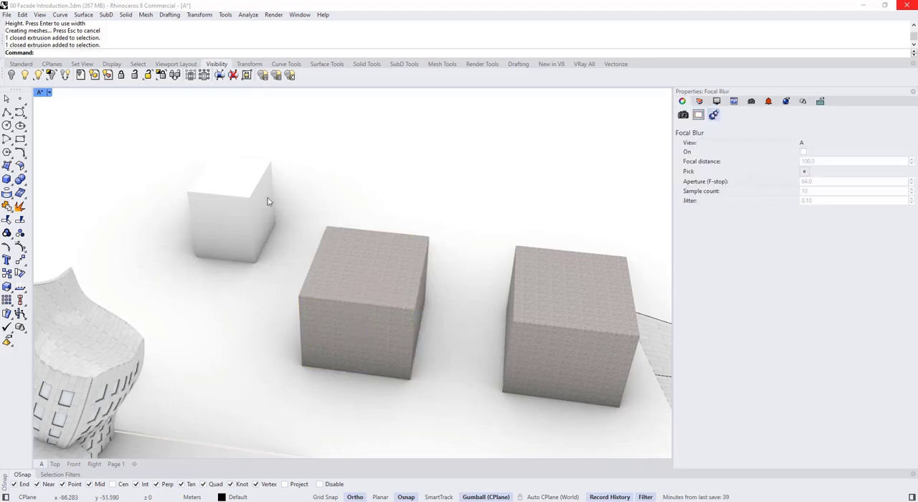
{"action": "left_click", "coordinate": [259, 200]}
{"action": "left_click", "coordinate": [718, 142]}
{"action": "type", "text": "brick"}
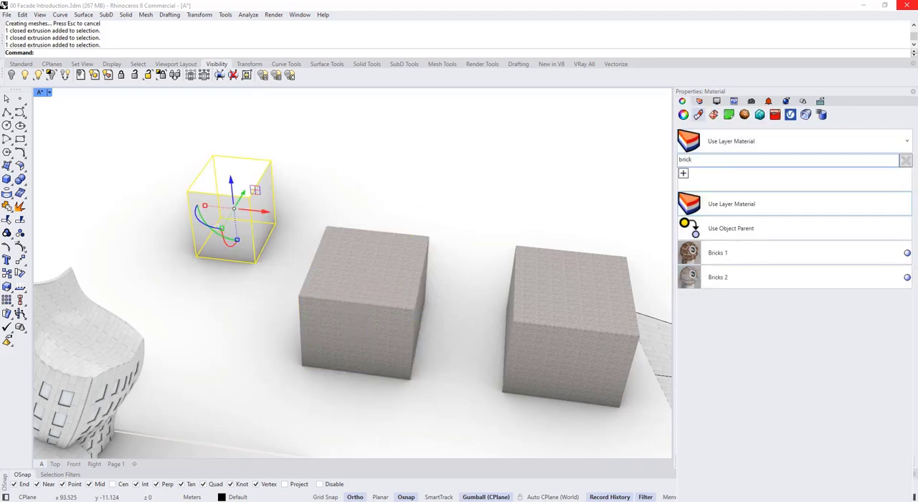
{"action": "left_click", "coordinate": [737, 284]}
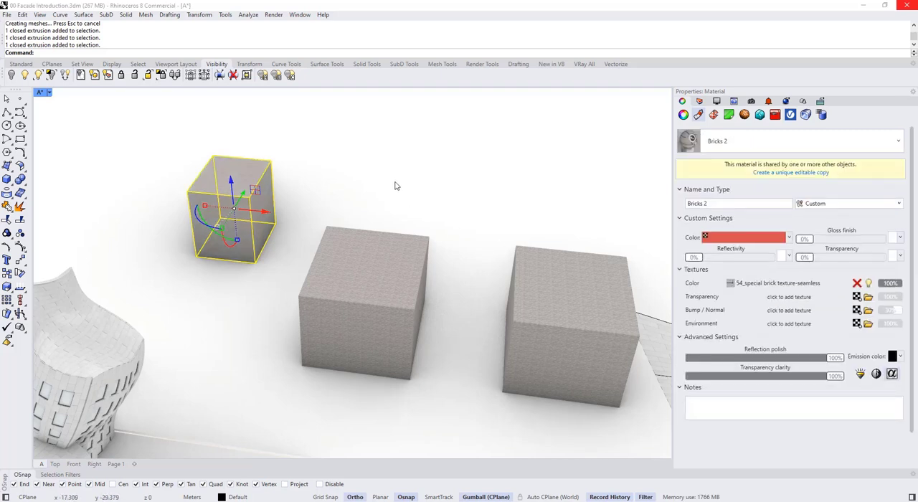
- Examine the brick pattern on the small box along with its texture mapping and material settings
{"action": "left_click", "coordinate": [395, 185]}
{"action": "scroll", "coordinate": [258, 205], "scroll_direction": "up", "scroll_amount": 8}
{"action": "scroll", "coordinate": [282, 214], "scroll_direction": "down", "scroll_amount": 4}
{"action": "left_click", "coordinate": [282, 215]}
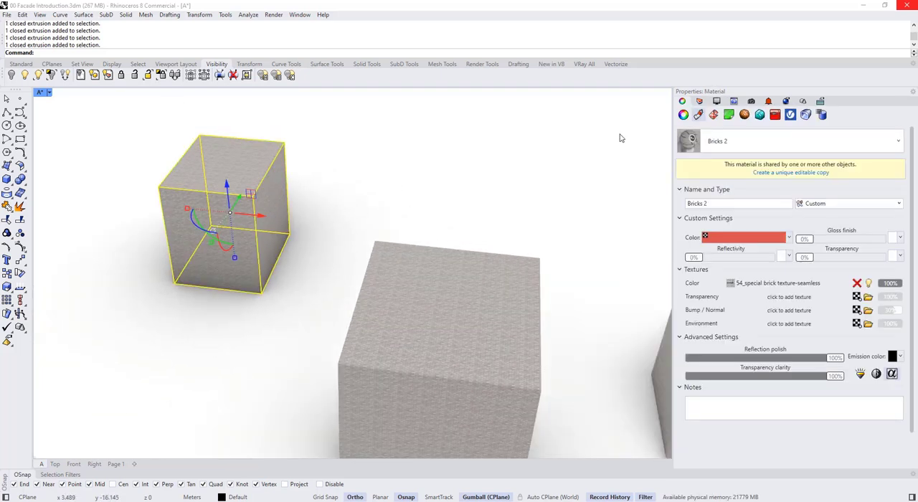
{"action": "left_click", "coordinate": [714, 115]}
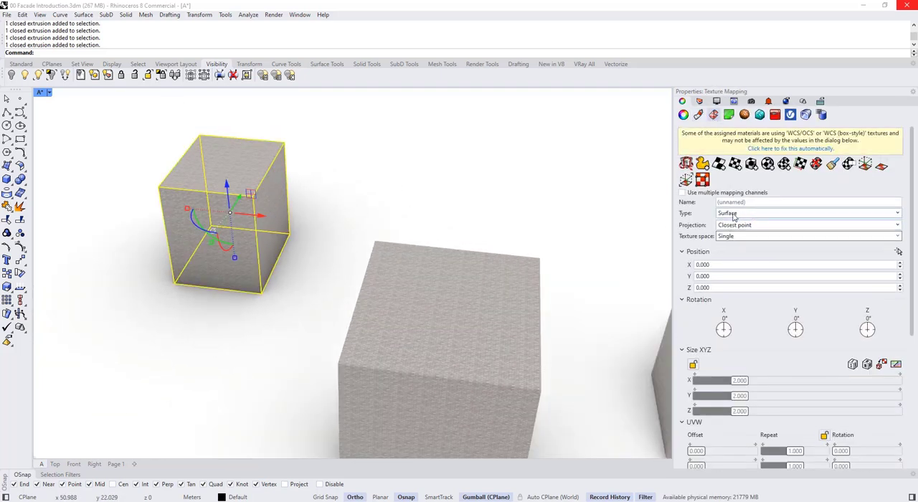
{"action": "left_click", "coordinate": [339, 192]}
{"action": "scroll", "coordinate": [323, 202], "scroll_direction": "down", "scroll_amount": 4}
{"action": "scroll", "coordinate": [280, 205], "scroll_direction": "up", "scroll_amount": 7}
{"action": "scroll", "coordinate": [281, 207], "scroll_direction": "down", "scroll_amount": 5}
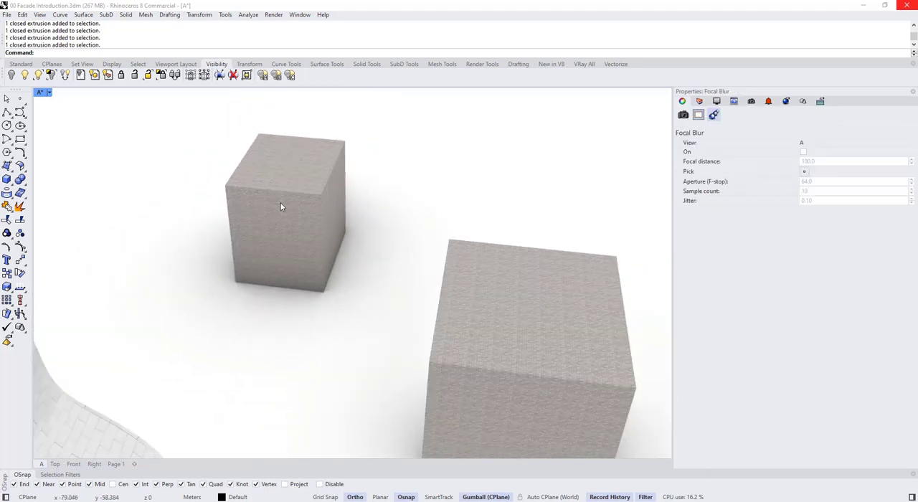
{"action": "scroll", "coordinate": [283, 210], "scroll_direction": "up", "scroll_amount": 1}
{"action": "left_click", "coordinate": [296, 221]}
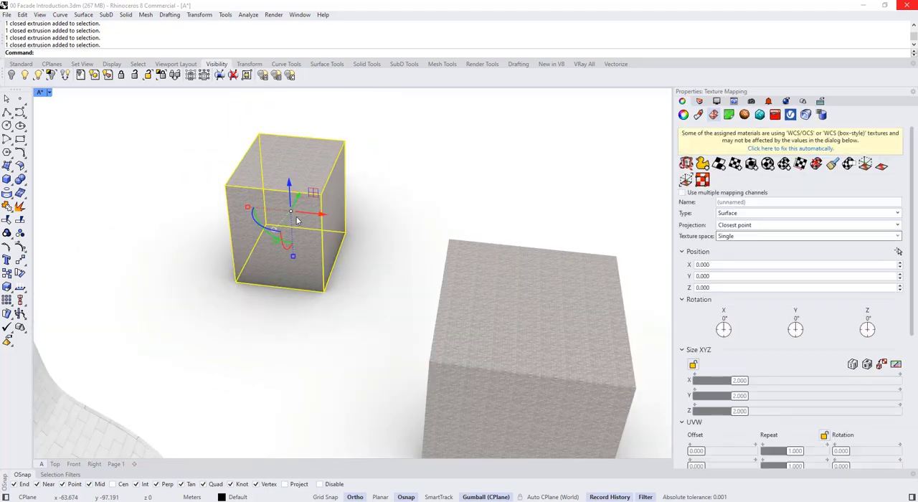
{"action": "scroll", "coordinate": [330, 267], "scroll_direction": "down", "scroll_amount": 2}
{"action": "left_click", "coordinate": [698, 116]}
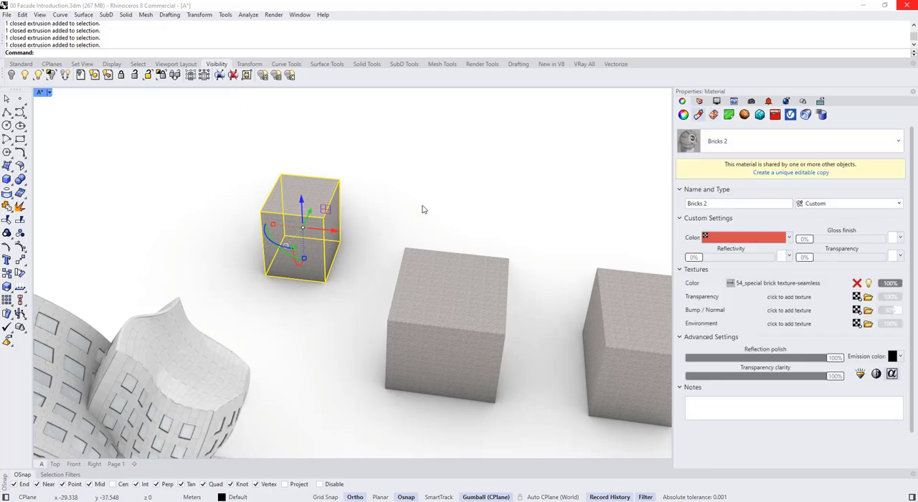
{"action": "left_click", "coordinate": [415, 209]}
{"action": "right_click_drag", "start_coordinate": [285, 264], "coordinate": [352, 242]}
{"action": "scroll", "coordinate": [344, 233], "scroll_direction": "up", "scroll_amount": 7}
- Raise the small brick box vertically above the ground
{"action": "left_click", "coordinate": [352, 238]}
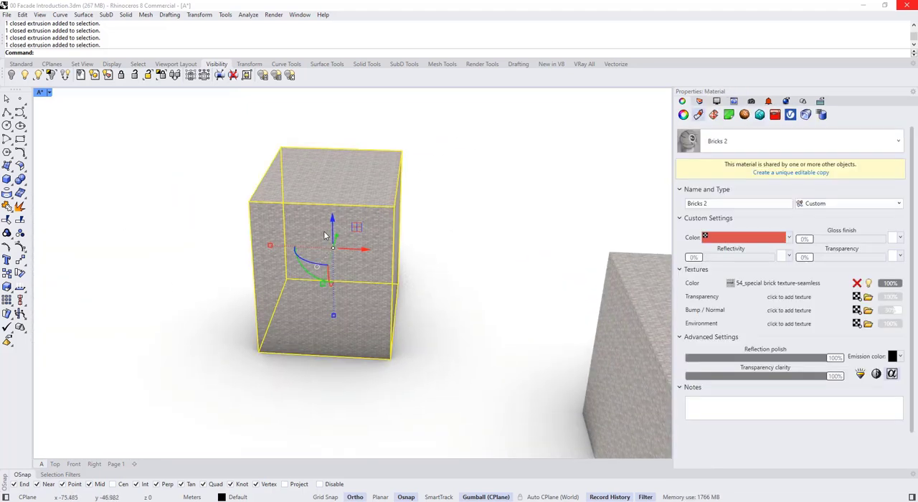
{"action": "left_click_drag", "start_coordinate": [333, 224], "coordinate": [333, 174]}
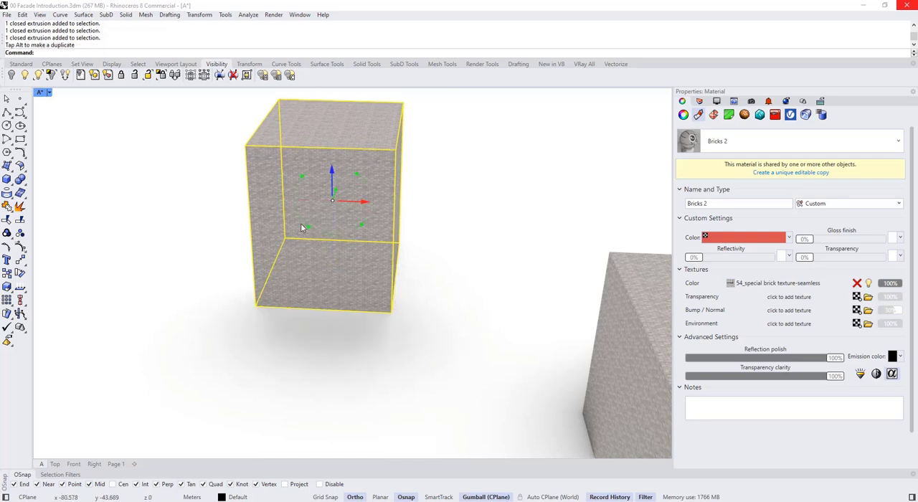
- Try rotating the raised box about the Y axis to examine the brick orientation, and undo the rotation
{"action": "left_click_drag", "start_coordinate": [304, 226], "coordinate": [286, 201]}
{"action": "left_click", "coordinate": [397, 314]}
{"action": "scroll", "coordinate": [375, 197], "scroll_direction": "up", "scroll_amount": 7}
{"action": "scroll", "coordinate": [378, 205], "scroll_direction": "down", "scroll_amount": 5}
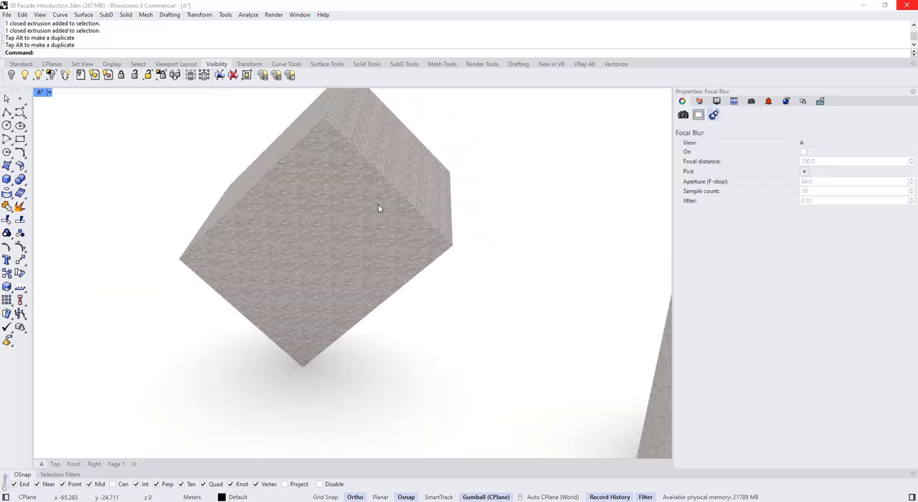
{"action": "scroll", "coordinate": [347, 231], "scroll_direction": "down", "scroll_amount": 4}
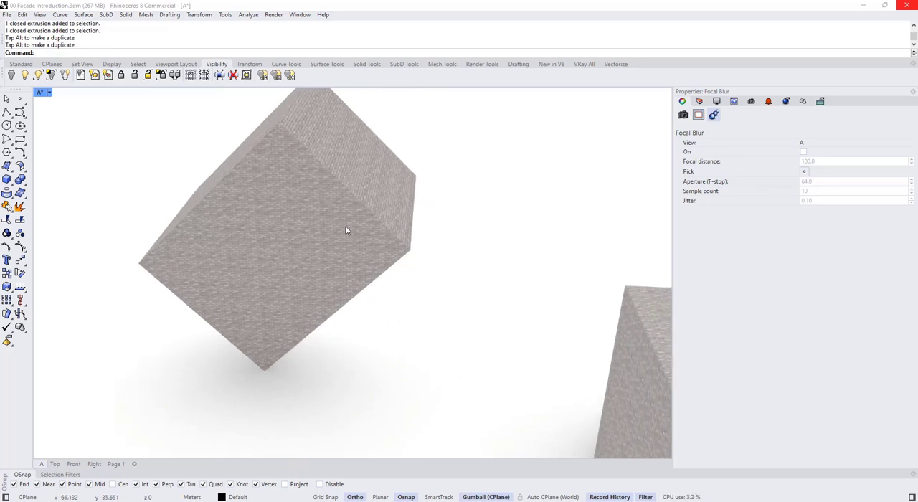
{"action": "right_click_drag", "start_coordinate": [345, 227], "coordinate": [326, 195]}
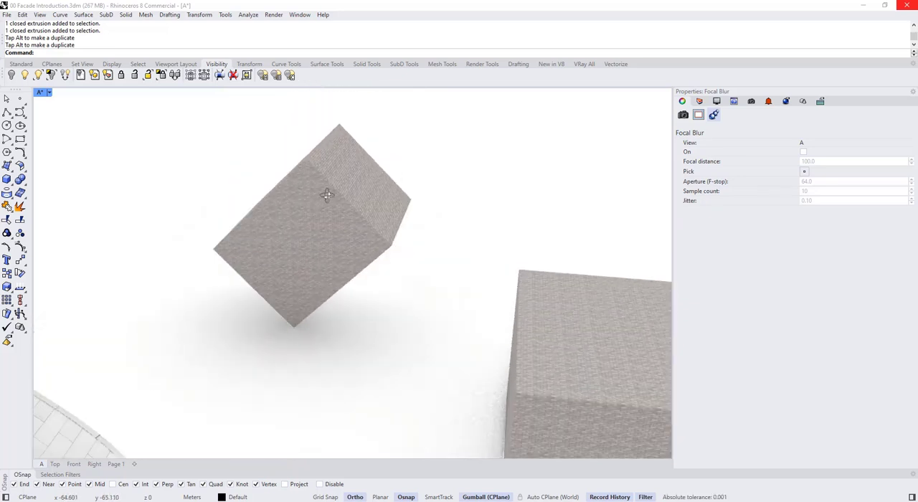
{"action": "key", "text": "ctrl+z"}
- Apply OCS mapping to the raised brick box, with its origin at the lower front corner and the X axis along the front edge
{"action": "left_click", "coordinate": [334, 201]}
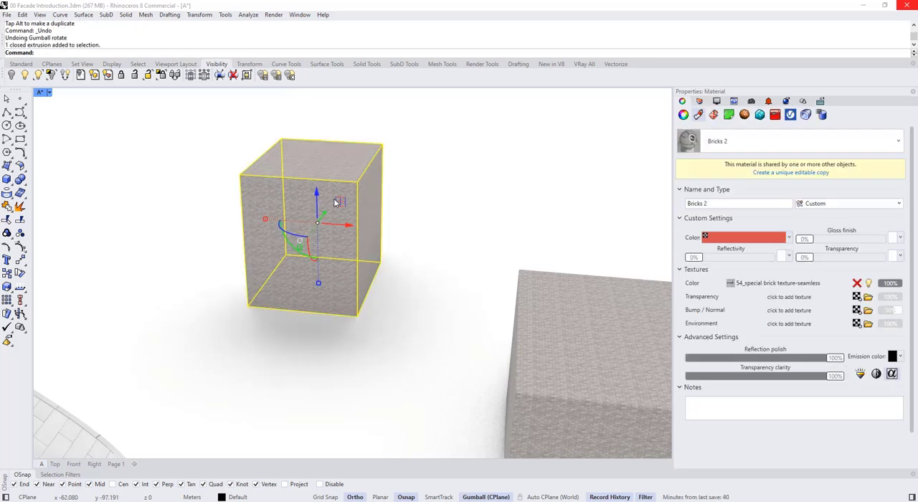
{"action": "type", "text": "A"}
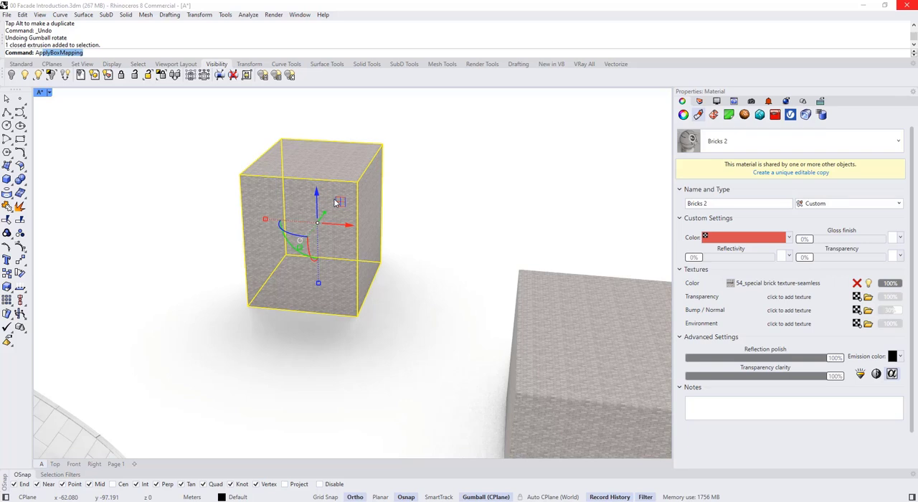
{"action": "type", "text": "p"}
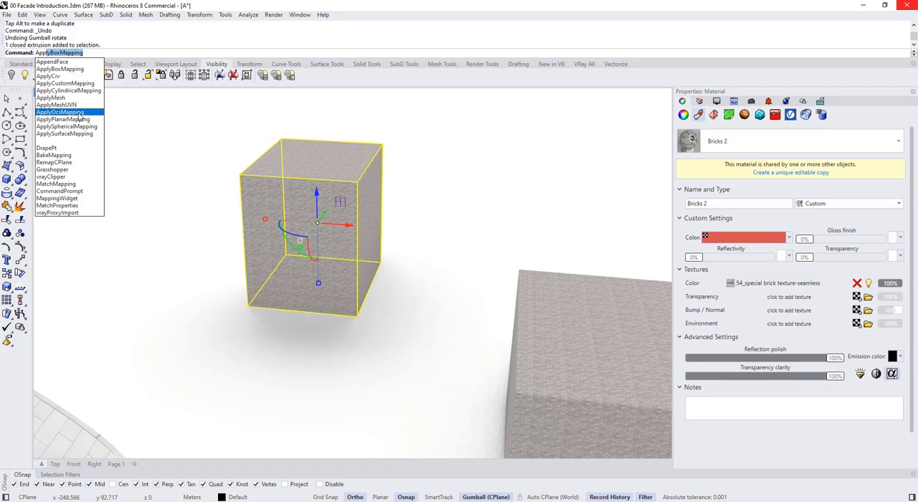
{"action": "left_click", "coordinate": [79, 113]}
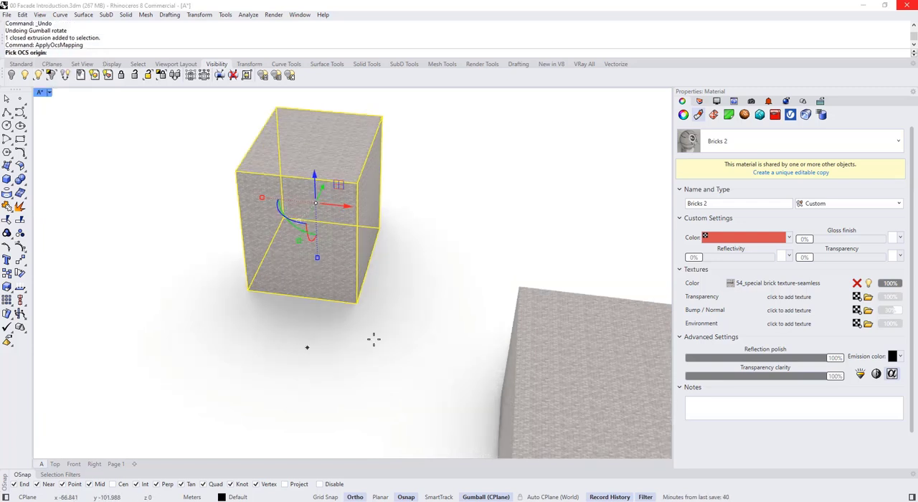
{"action": "left_click", "coordinate": [248, 289]}
{"action": "left_click", "coordinate": [358, 303]}
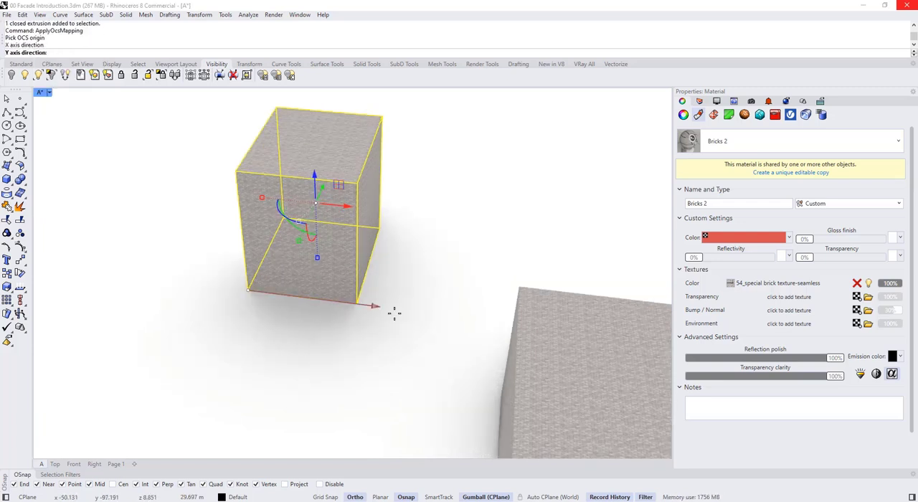
{"action": "left_click", "coordinate": [205, 369]}
- Tilt the raised brick box by rotating it about the Y axis
{"action": "left_click", "coordinate": [322, 277]}
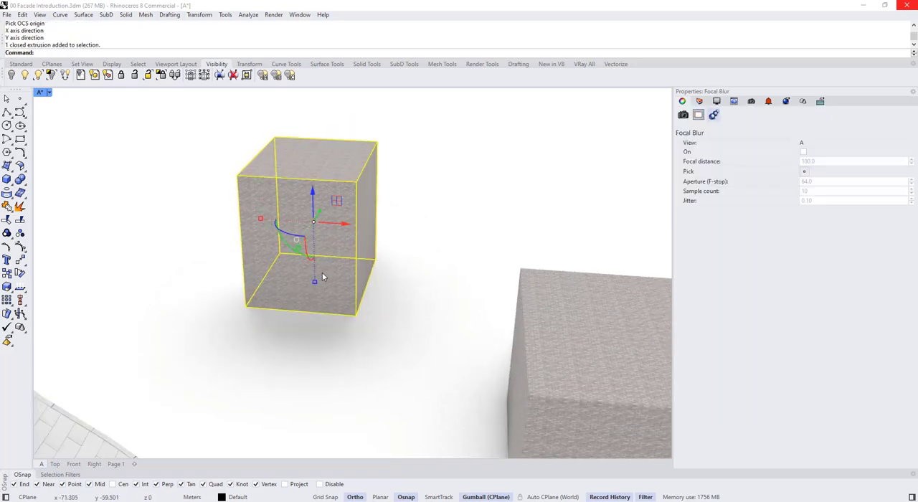
{"action": "right_click_drag", "start_coordinate": [323, 277], "coordinate": [320, 235]}
{"action": "scroll", "coordinate": [320, 235], "scroll_direction": "up", "scroll_amount": 4}
{"action": "left_click_drag", "start_coordinate": [292, 267], "coordinate": [270, 239]}
{"action": "key", "text": "Escape"}
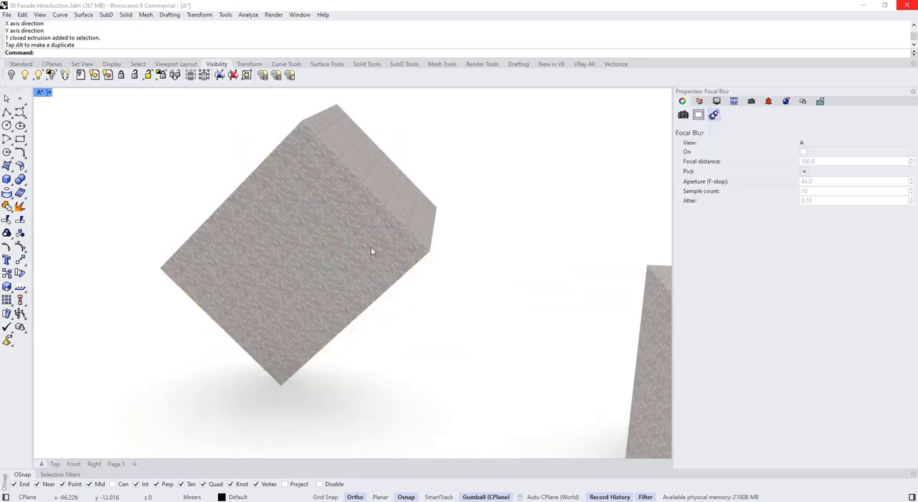
- Examine how the brick courses are oriented on the faces of the tilted box compared with the upright boxes
{"action": "scroll", "coordinate": [371, 246], "scroll_direction": "up", "scroll_amount": 5}
{"action": "right_click_drag", "start_coordinate": [381, 246], "coordinate": [424, 309]}
{"action": "scroll", "coordinate": [424, 309], "scroll_direction": "down", "scroll_amount": 3}
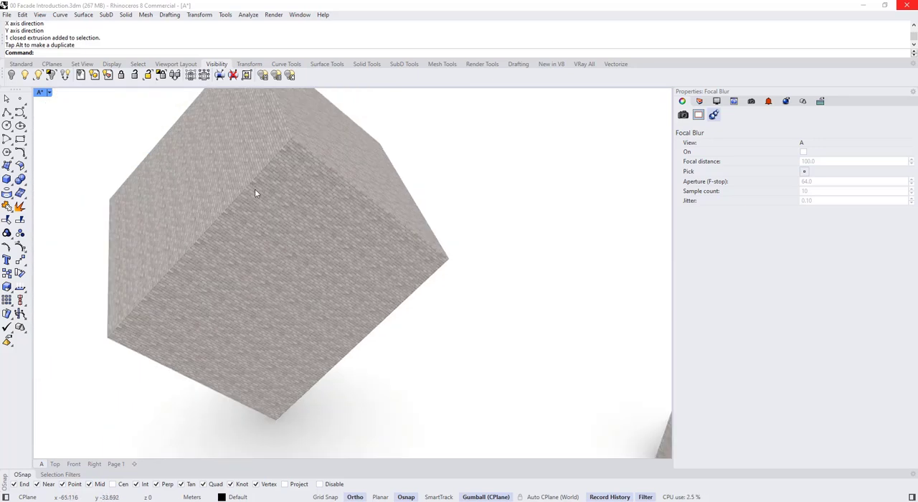
{"action": "scroll", "coordinate": [377, 272], "scroll_direction": "down", "scroll_amount": 5}
{"action": "right_click_drag", "start_coordinate": [327, 266], "coordinate": [363, 289]}
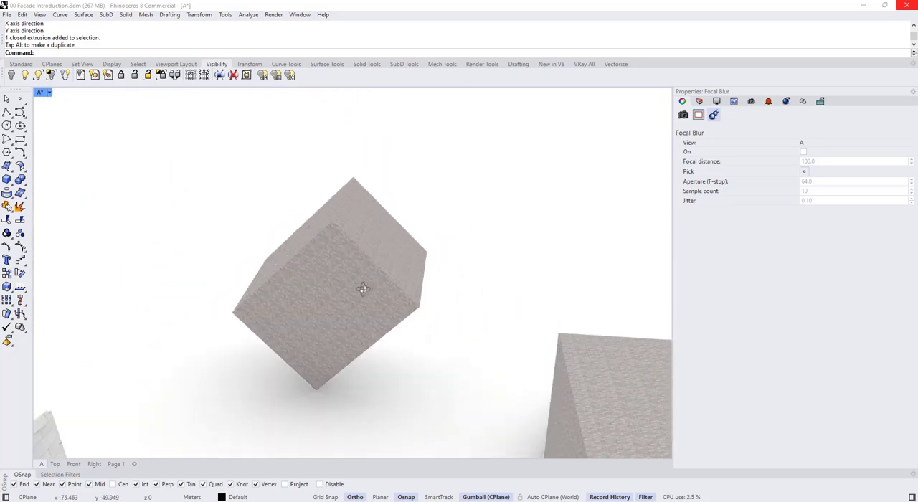
{"action": "scroll", "coordinate": [346, 237], "scroll_direction": "down", "scroll_amount": 8}
{"action": "right_click_drag", "start_coordinate": [353, 254], "coordinate": [293, 254], "text": "shift"}
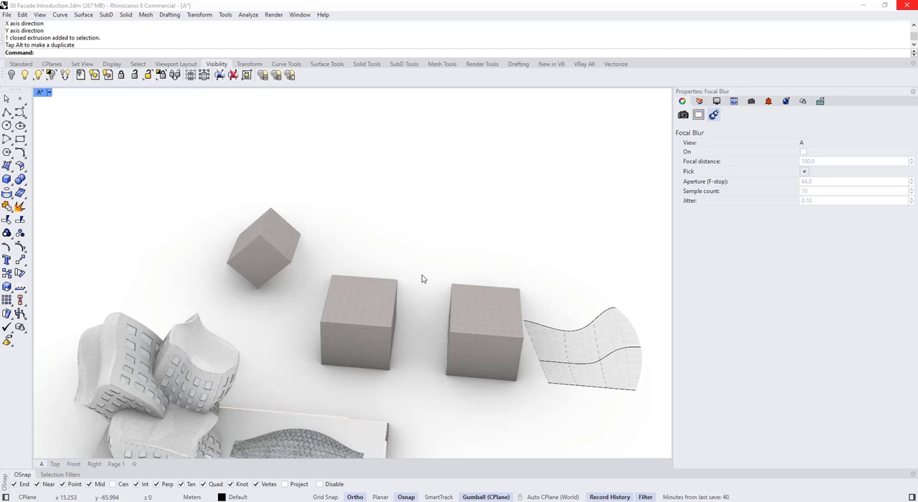
{"action": "right_click_drag", "start_coordinate": [423, 279], "coordinate": [394, 289], "text": "shift"}
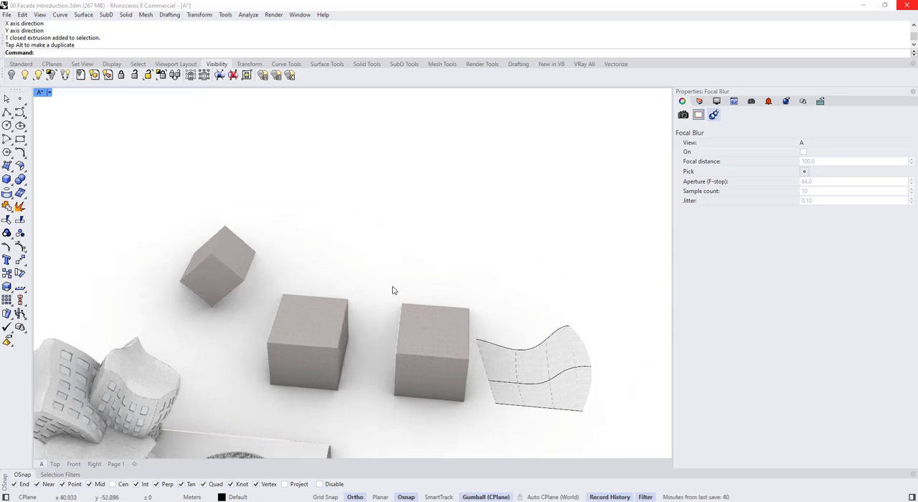
- View the boxes and lofted surface in Shaded display mode, and return the viewport to Rendered
{"action": "left_click", "coordinate": [49, 93]}
{"action": "left_click", "coordinate": [79, 72]}
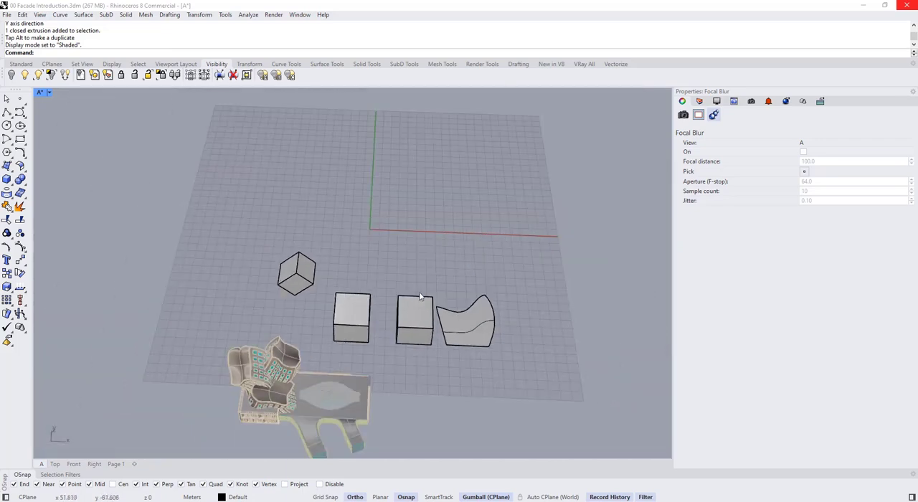
{"action": "right_click_drag", "start_coordinate": [421, 297], "coordinate": [493, 333]}
{"action": "scroll", "coordinate": [506, 336], "scroll_direction": "up", "scroll_amount": 3}
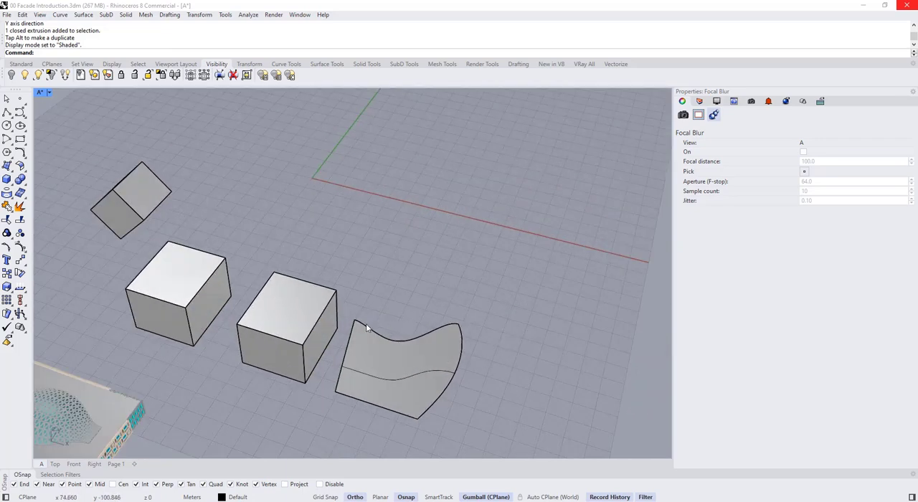
{"action": "right_click_drag", "start_coordinate": [365, 327], "coordinate": [447, 292], "text": "shift"}
{"action": "left_click", "coordinate": [49, 92]}
{"action": "left_click", "coordinate": [80, 80]}
- Examine the cladding texture on the building's twisted towers and on the finned facade of its lower block
{"action": "right_click_drag", "start_coordinate": [149, 288], "coordinate": [300, 286], "text": "shift"}
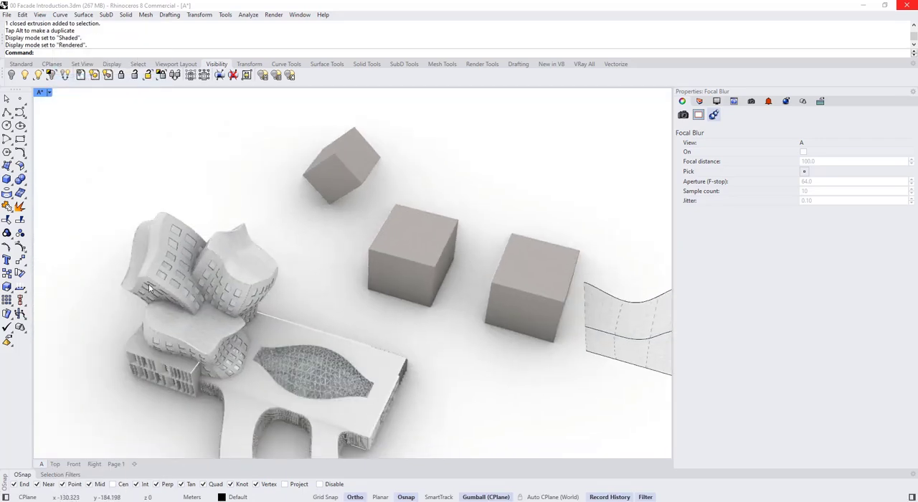
{"action": "scroll", "coordinate": [148, 284], "scroll_direction": "up", "scroll_amount": 8}
{"action": "left_click", "coordinate": [184, 217]}
{"action": "scroll", "coordinate": [184, 217], "scroll_direction": "down", "scroll_amount": 4}
{"action": "left_click", "coordinate": [451, 244]}
{"action": "scroll", "coordinate": [452, 246], "scroll_direction": "down", "scroll_amount": 3}
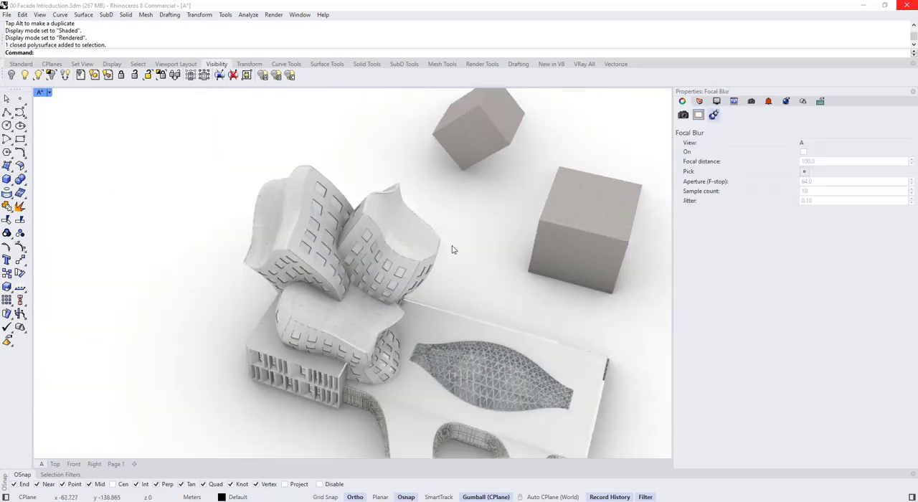
{"action": "scroll", "coordinate": [435, 305], "scroll_direction": "up", "scroll_amount": 5}
{"action": "right_click_drag", "start_coordinate": [334, 420], "coordinate": [356, 348]}
{"action": "scroll", "coordinate": [325, 204], "scroll_direction": "up", "scroll_amount": 8}
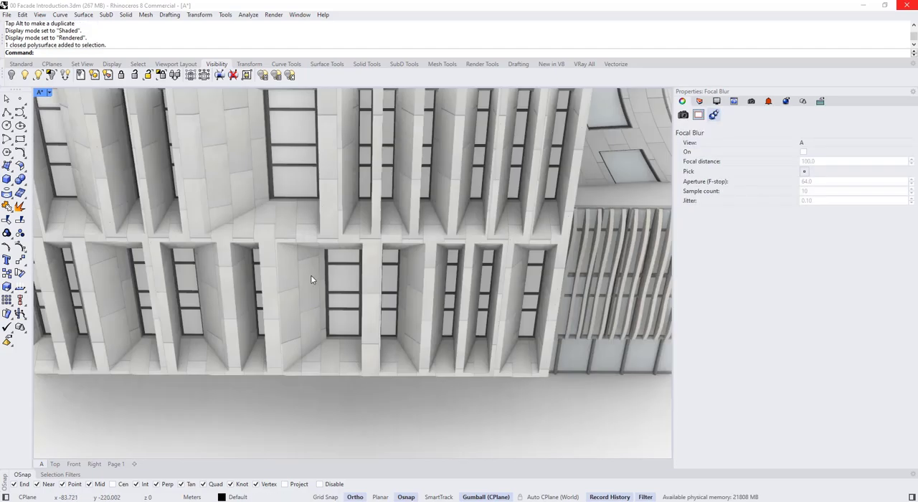
{"action": "scroll", "coordinate": [310, 279], "scroll_direction": "down", "scroll_amount": 10}
{"action": "scroll", "coordinate": [316, 283], "scroll_direction": "down", "scroll_amount": 5}
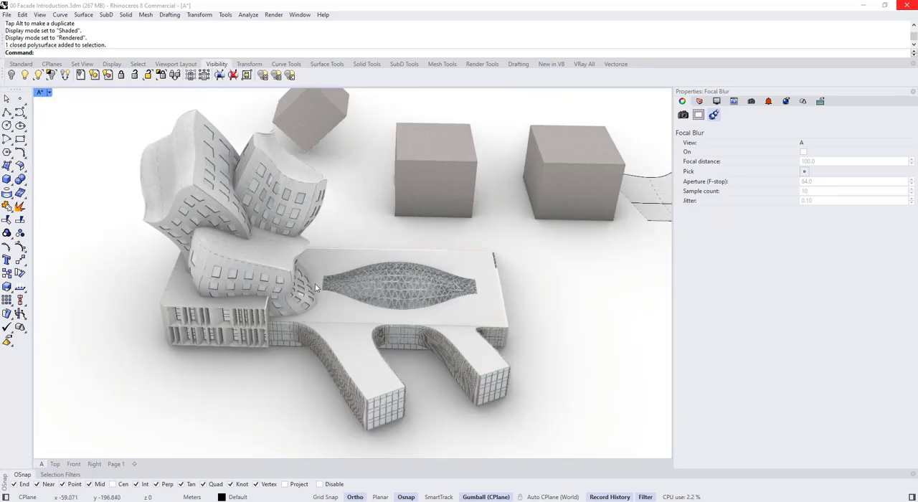
{"action": "right_click_drag", "start_coordinate": [311, 165], "coordinate": [304, 292], "text": "shift"}
{"action": "scroll", "coordinate": [304, 292], "scroll_direction": "down", "scroll_amount": 3}
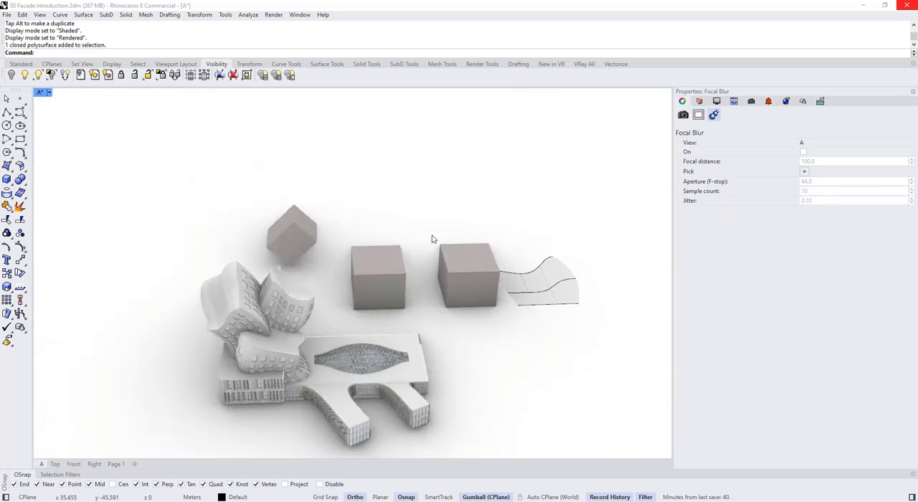
- Check the lofted surface's material and inspect the brick pattern on the tilted box up close
{"action": "mouse_move", "coordinate": [596, 296]}
{"action": "left_mouse_down"}
{"action": "mouse_move", "coordinate": [412, 247]}
{"action": "mouse_move", "coordinate": [422, 251]}
{"action": "left_mouse_up"}
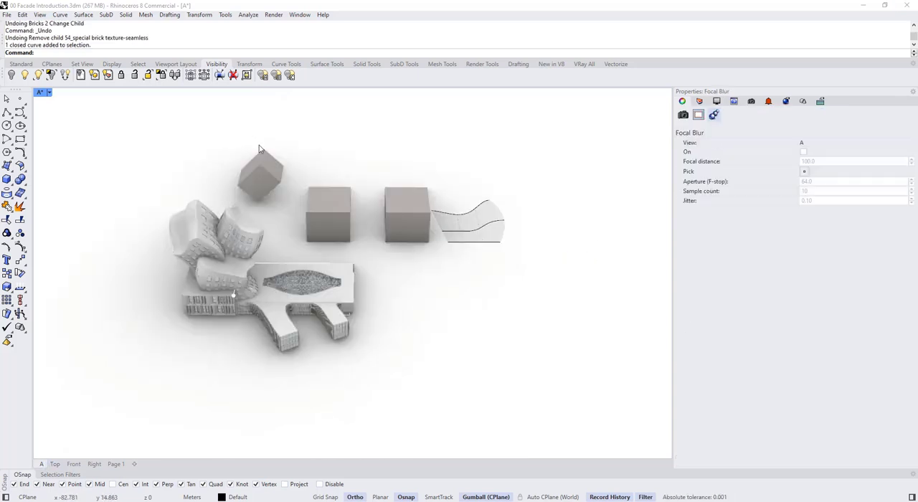
{"action": "scroll", "coordinate": [267, 148], "scroll_direction": "up", "scroll_amount": 6}
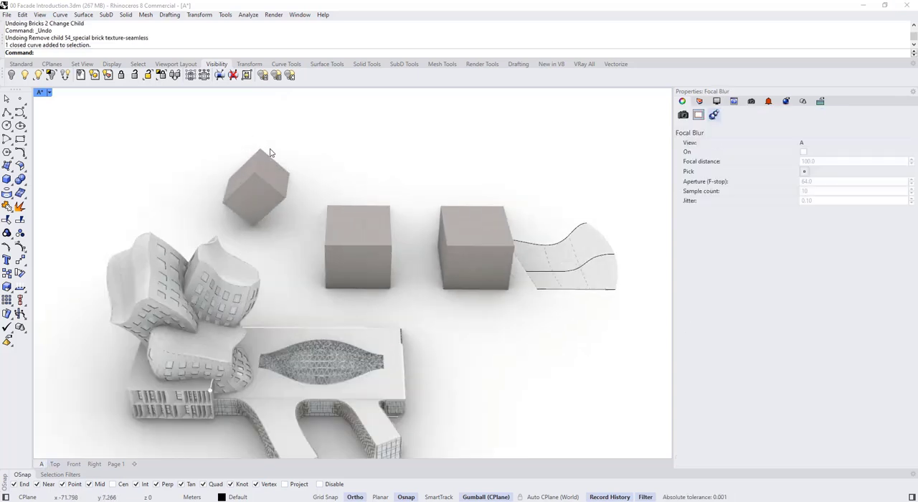
{"action": "scroll", "coordinate": [398, 219], "scroll_direction": "up", "scroll_amount": 5}
{"action": "right_click_drag", "start_coordinate": [189, 158], "coordinate": [364, 262], "text": "shift"}
{"action": "scroll", "coordinate": [271, 231], "scroll_direction": "up", "scroll_amount": 6}
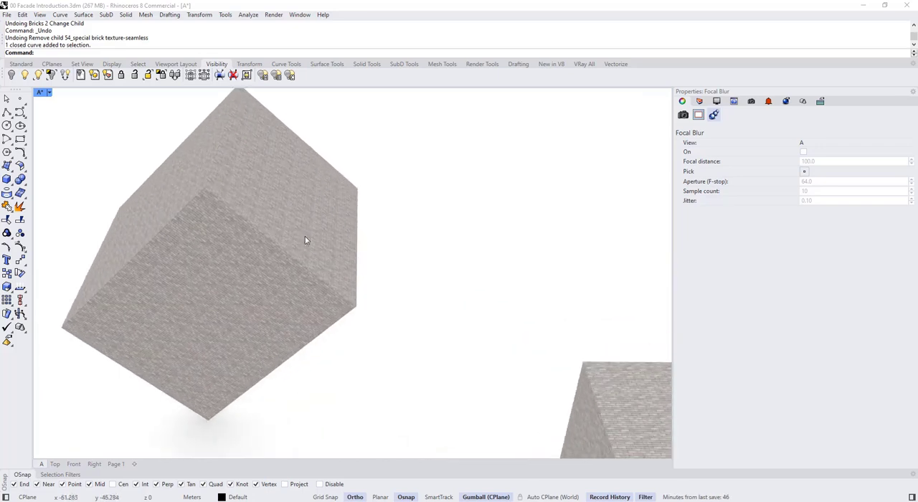
{"action": "scroll", "coordinate": [280, 235], "scroll_direction": "down", "scroll_amount": 5}
{"action": "scroll", "coordinate": [429, 290], "scroll_direction": "up", "scroll_amount": 2}
{"action": "right_click_drag", "start_coordinate": [422, 286], "coordinate": [369, 250], "text": "shift"}
- Remove the brick colour texture from the middle box's Bricks 2 material and set its base colour to grey
{"action": "left_click", "coordinate": [429, 290]}
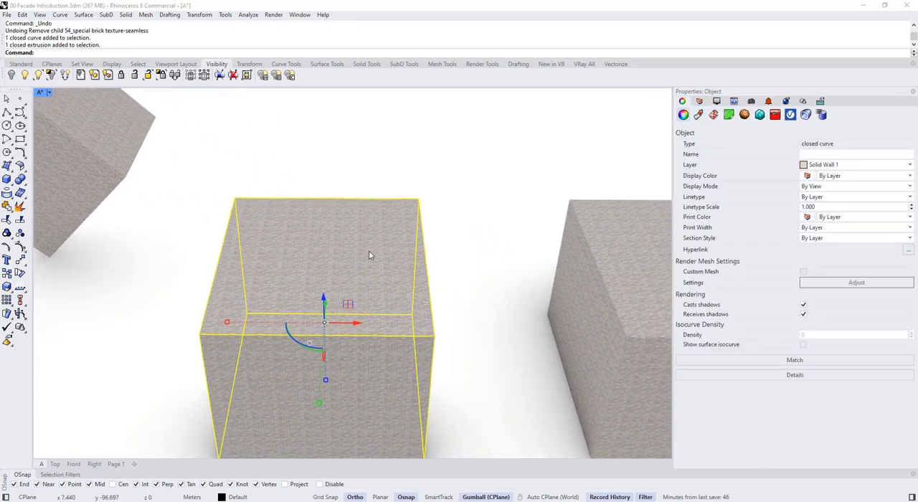
{"action": "left_click", "coordinate": [446, 262]}
{"action": "left_click", "coordinate": [420, 268]}
{"action": "right_click_drag", "start_coordinate": [464, 258], "coordinate": [439, 213]}
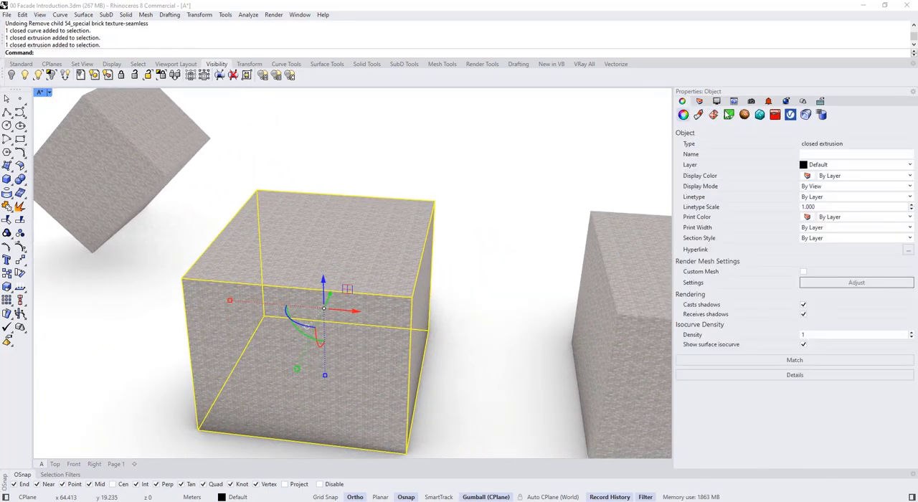
{"action": "left_click", "coordinate": [699, 114]}
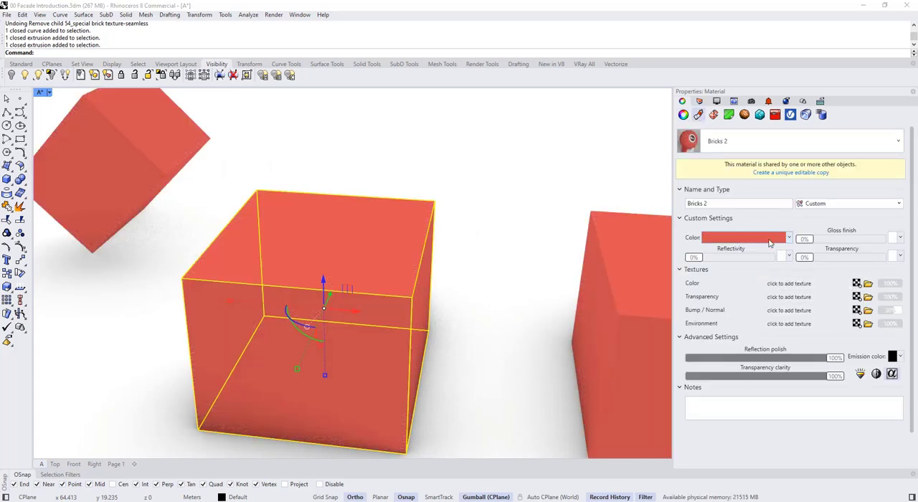
{"action": "left_click", "coordinate": [720, 238]}
{"action": "left_click_drag", "start_coordinate": [489, 290], "coordinate": [528, 297]}
{"action": "left_click", "coordinate": [585, 420]}
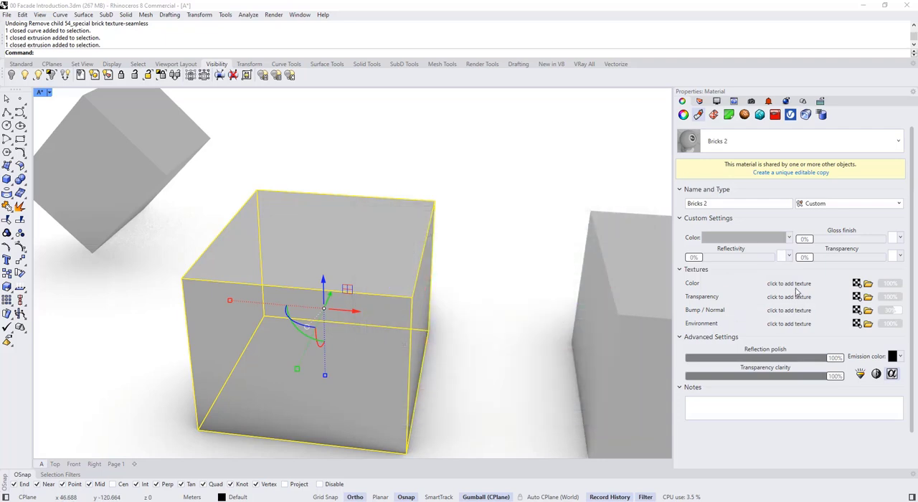
- Load "1_perforated metal texture-seamless_hr 2 copy.png" as the colour texture of the Bricks 2 material
{"action": "left_click", "coordinate": [869, 284]}
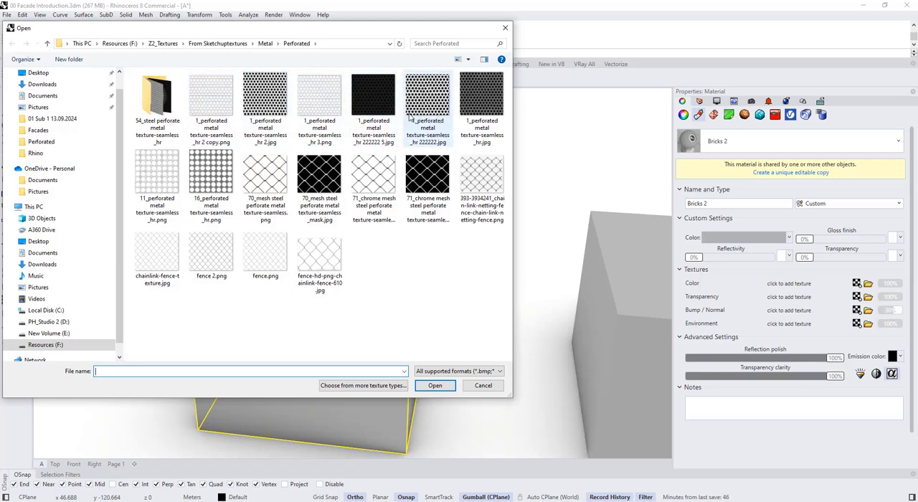
{"action": "left_click", "coordinate": [219, 120]}
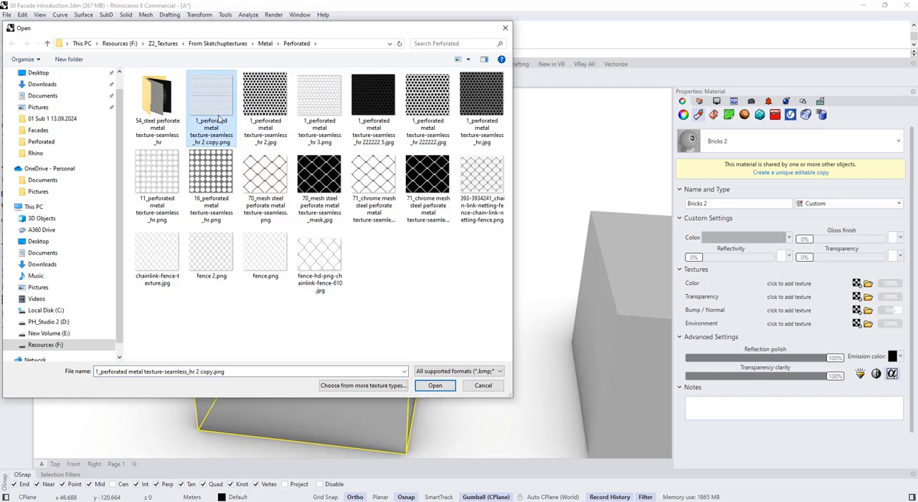
{"action": "left_click", "coordinate": [441, 386]}
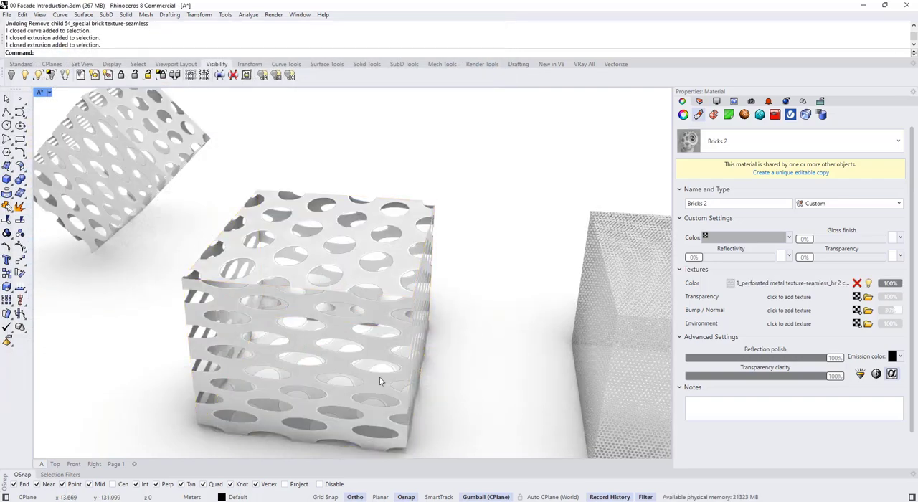
{"action": "key", "text": "Escape"}
- Set the perforated metal texture on the middle box to WCS/OCS (box style) mapping
{"action": "scroll", "coordinate": [333, 295], "scroll_direction": "up", "scroll_amount": 5}
{"action": "right_click_drag", "start_coordinate": [333, 291], "coordinate": [390, 309]}
{"action": "scroll", "coordinate": [333, 293], "scroll_direction": "down", "scroll_amount": 4}
{"action": "scroll", "coordinate": [362, 304], "scroll_direction": "down", "scroll_amount": 3}
{"action": "scroll", "coordinate": [336, 293], "scroll_direction": "up", "scroll_amount": 5}
{"action": "scroll", "coordinate": [390, 309], "scroll_direction": "down", "scroll_amount": 3}
{"action": "left_click", "coordinate": [339, 299]}
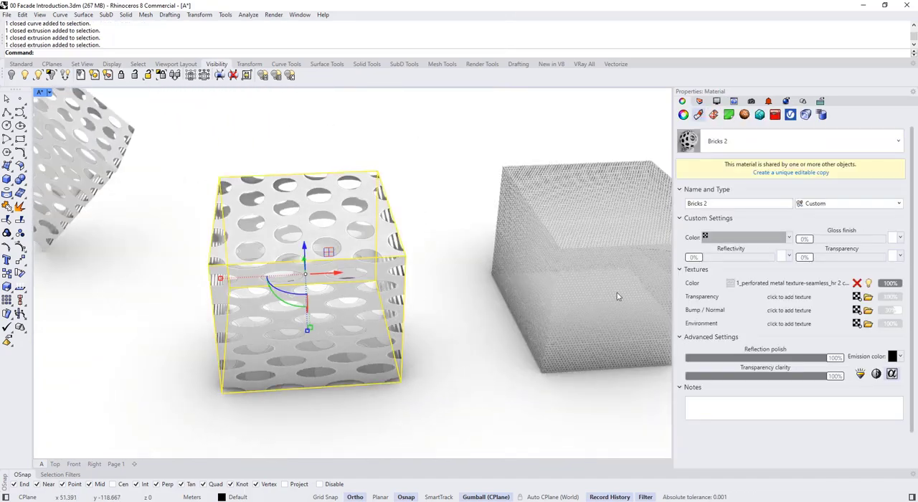
{"action": "scroll", "coordinate": [468, 355], "scroll_direction": "down", "scroll_amount": 2}
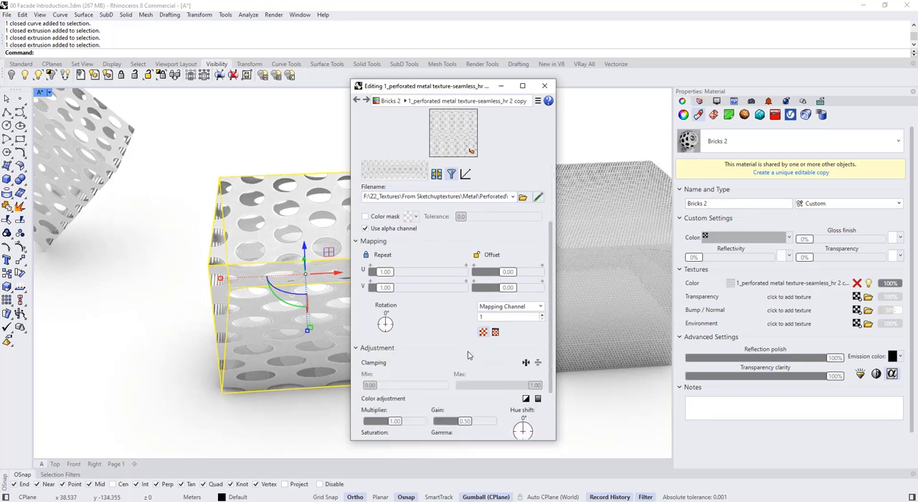
{"action": "left_click", "coordinate": [532, 306]}
{"action": "left_click", "coordinate": [511, 347]}
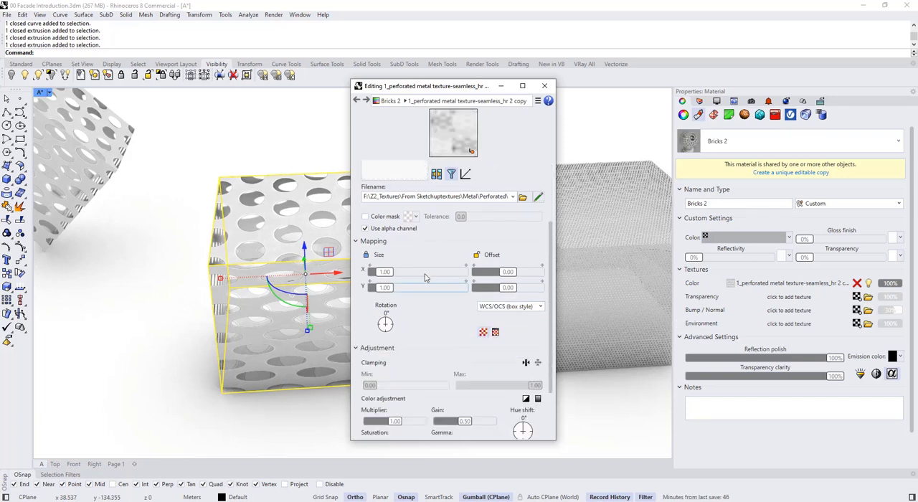
- Try a size of 5 for the perforated metal texture, settle on 10 in both X and Y, and close the texture editor
{"action": "double_click", "coordinate": [419, 297]}
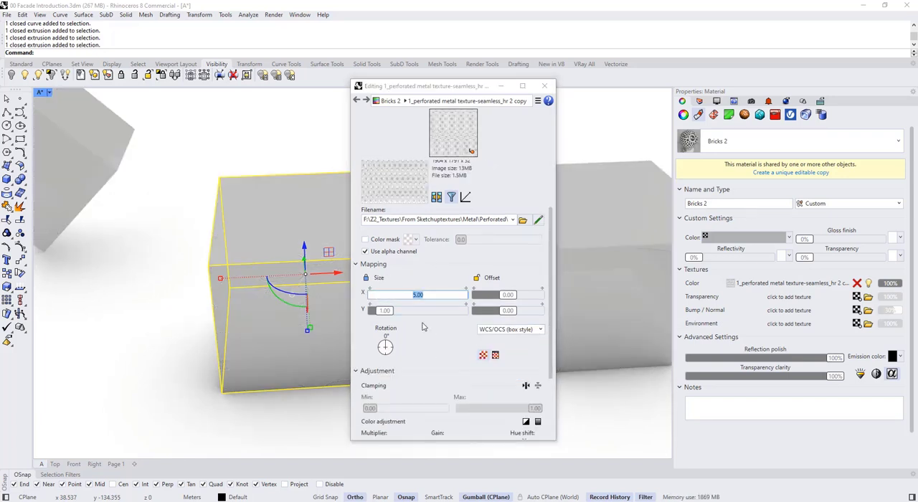
{"action": "type", "text": "5"}
{"action": "key", "text": "Return"}
{"action": "double_click", "coordinate": [431, 298]}
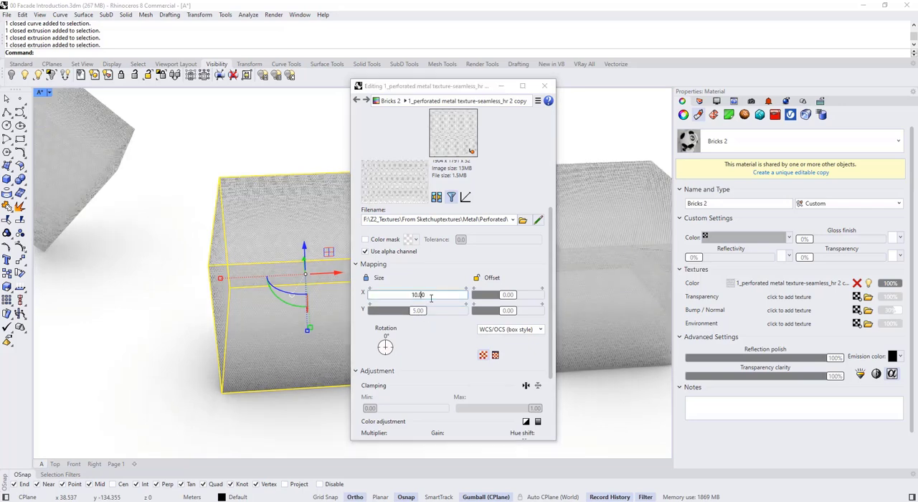
{"action": "type", "text": "10"}
{"action": "key", "text": "Return"}
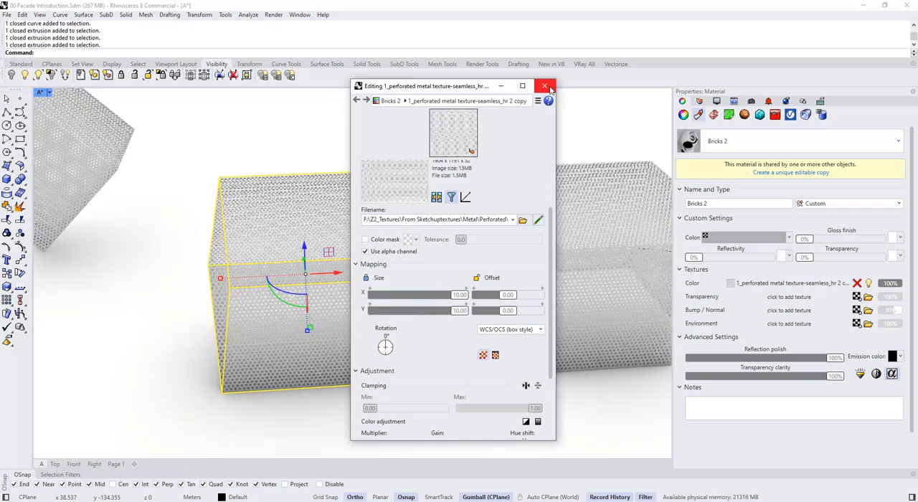
{"action": "left_click", "coordinate": [545, 86]}
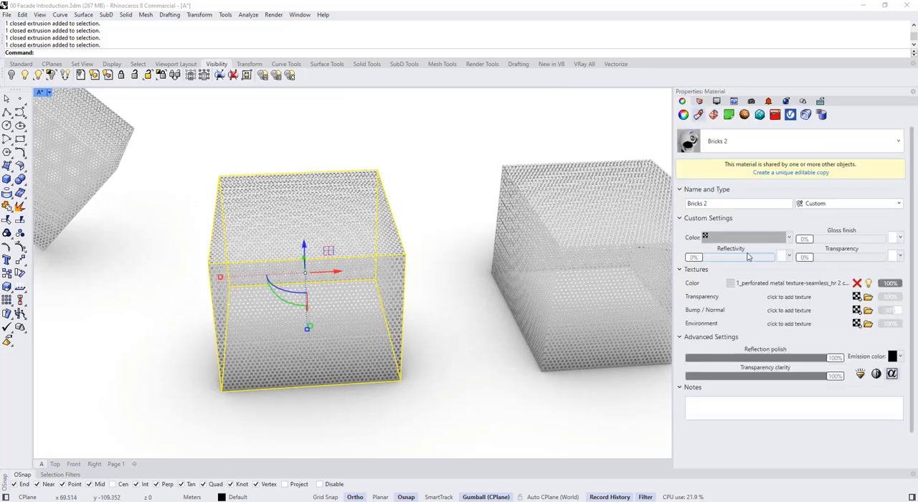
- Set the Bricks 2 material's gloss finish to about 26% and its reflectivity to about 31%, and deselect the box
{"action": "left_click", "coordinate": [822, 240]}
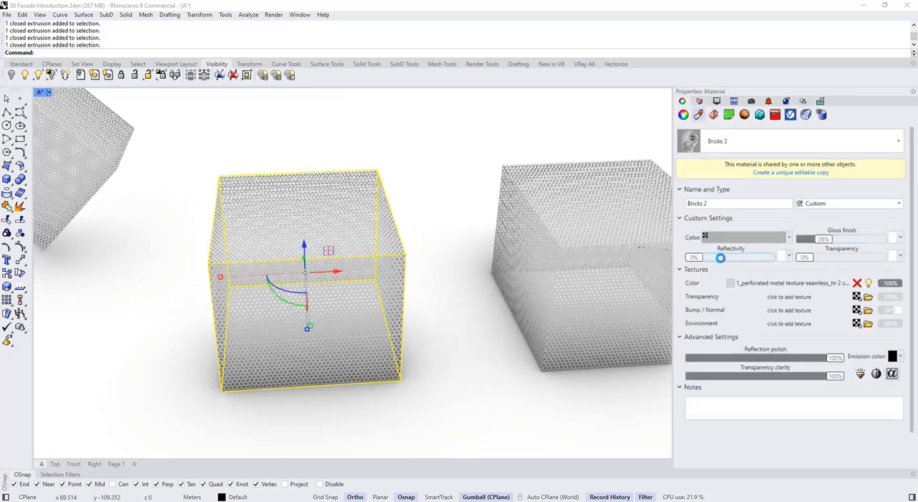
{"action": "left_click", "coordinate": [721, 258]}
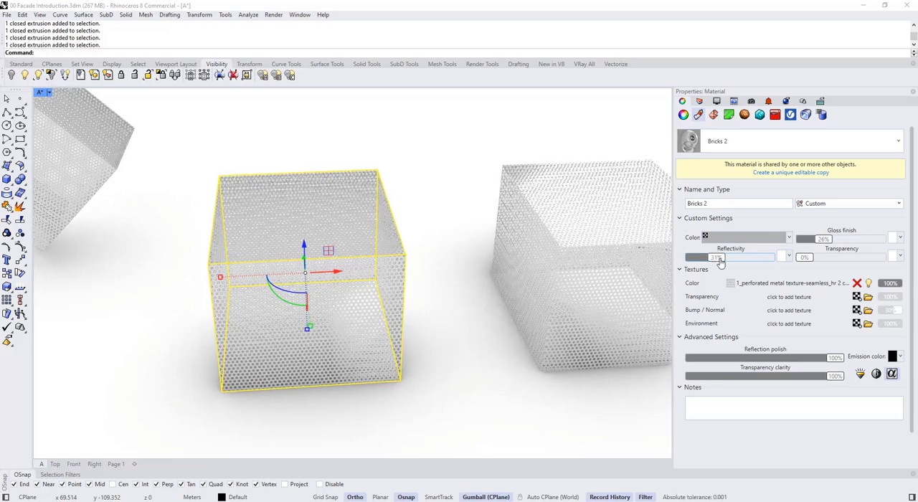
{"action": "left_click", "coordinate": [417, 397]}
{"action": "right_click_drag", "start_coordinate": [422, 348], "coordinate": [369, 293]}
{"action": "left_click", "coordinate": [369, 292]}
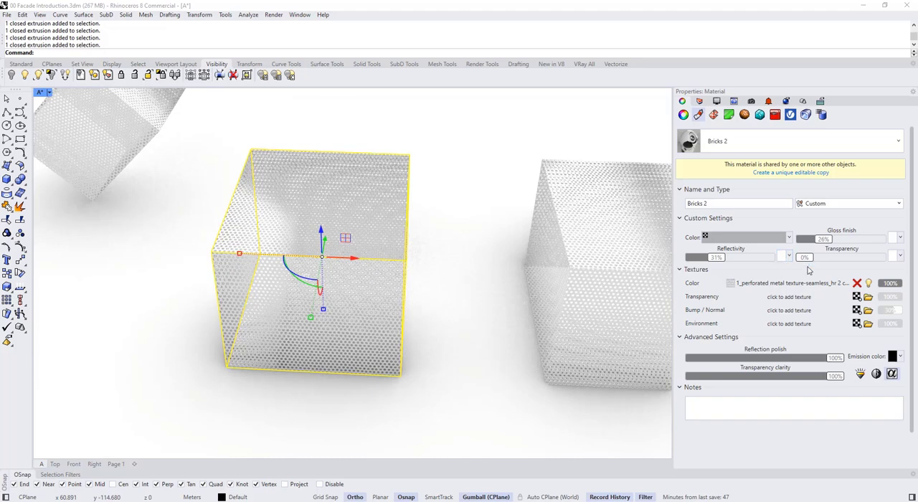
{"action": "key", "text": "Escape"}
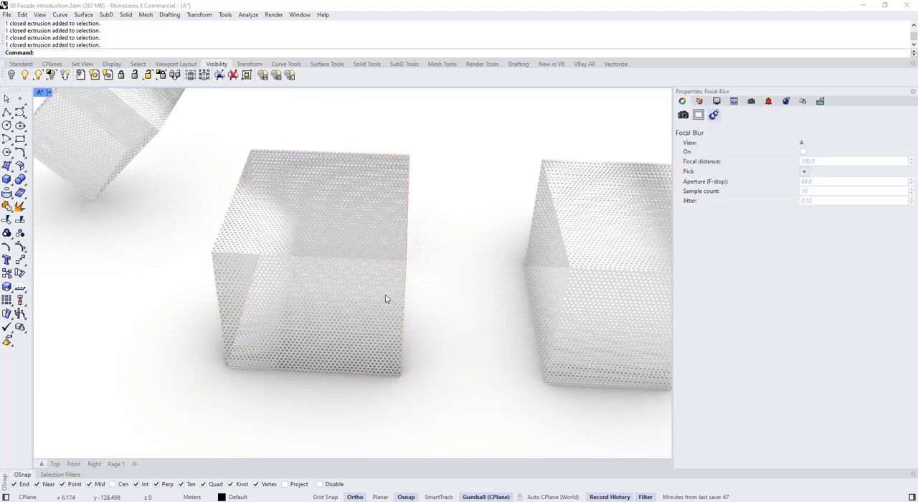
- Draw a small, tall three-point box on the ground between the middle and right perforated boxes
{"action": "left_click", "coordinate": [12, 188]}
{"action": "left_click", "coordinate": [12, 184]}
{"action": "left_click", "coordinate": [26, 188]}
{"action": "left_click", "coordinate": [22, 215]}
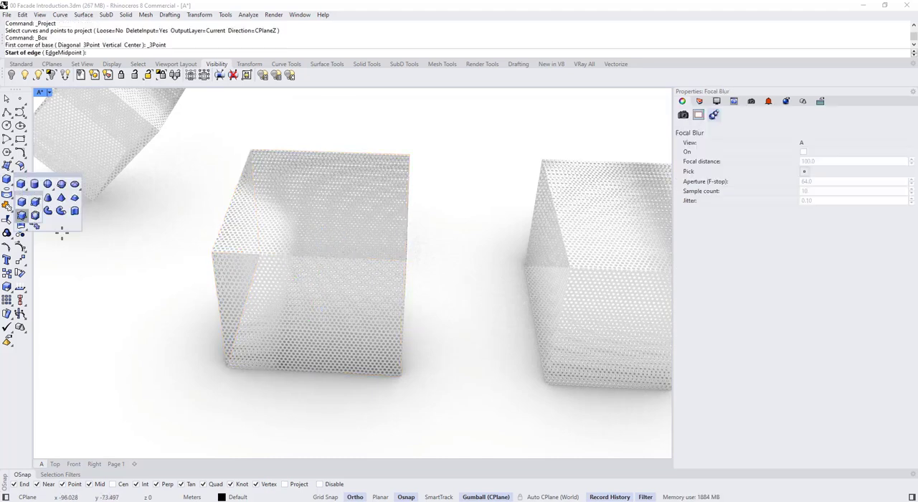
{"action": "scroll", "coordinate": [448, 342], "scroll_direction": "up", "scroll_amount": 3}
{"action": "left_click", "coordinate": [435, 328]}
{"action": "left_click", "coordinate": [494, 335]}
{"action": "left_click", "coordinate": [504, 339]}
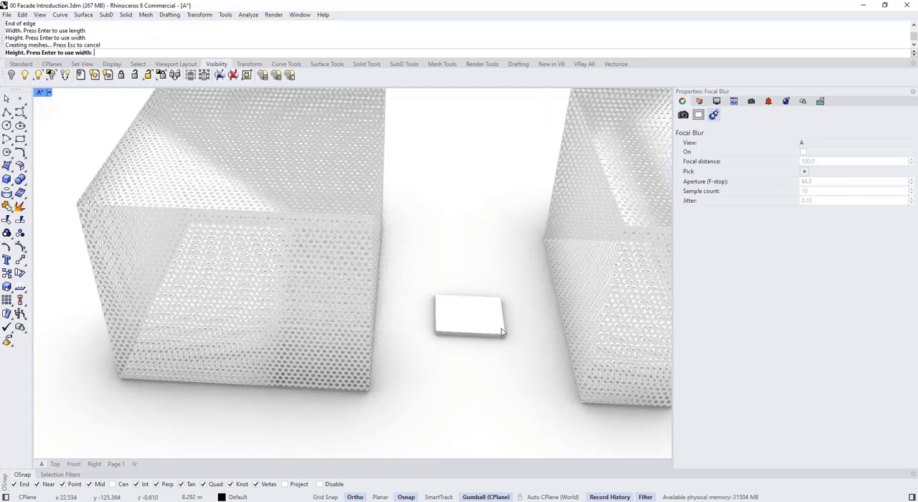
{"action": "left_click", "coordinate": [523, 345]}
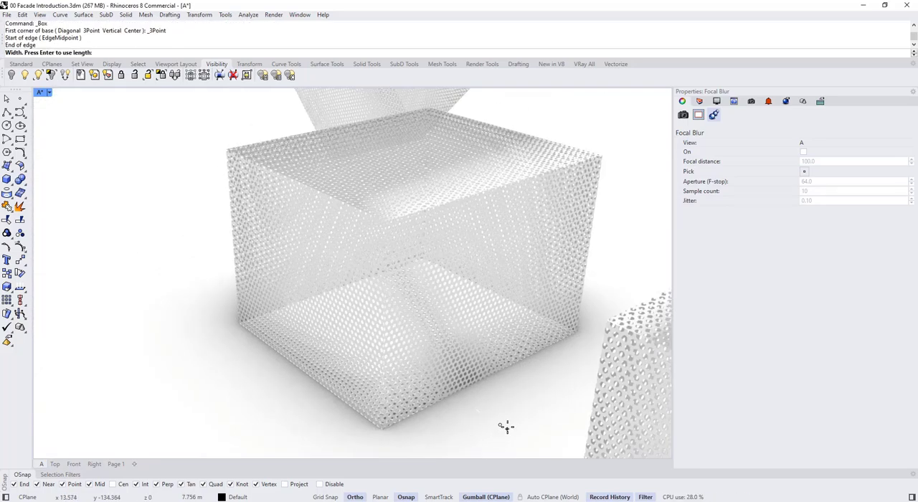
{"action": "left_click", "coordinate": [601, 443]}
{"action": "left_click", "coordinate": [621, 225]}
- Assign a new Custom material named Glass 33 to the small tall box
{"action": "left_click", "coordinate": [523, 263]}
{"action": "right_click_drag", "start_coordinate": [610, 237], "coordinate": [430, 290]}
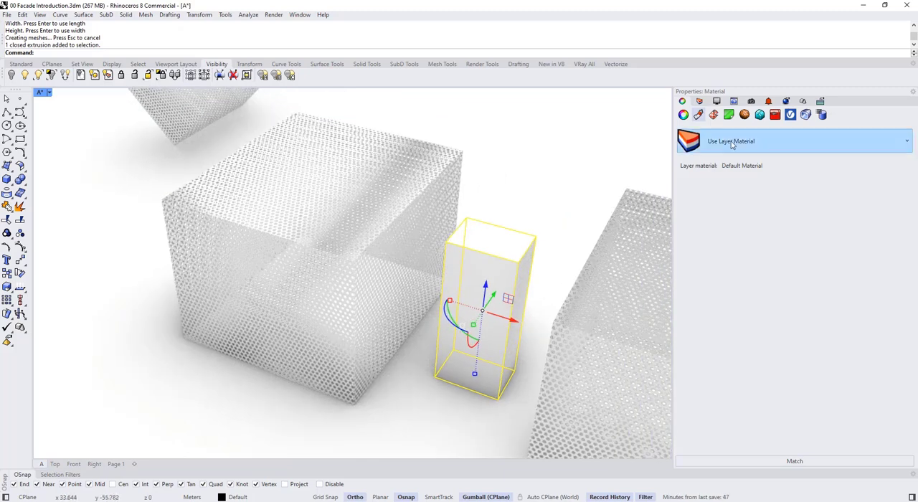
{"action": "left_click", "coordinate": [732, 145]}
{"action": "left_click", "coordinate": [683, 172]}
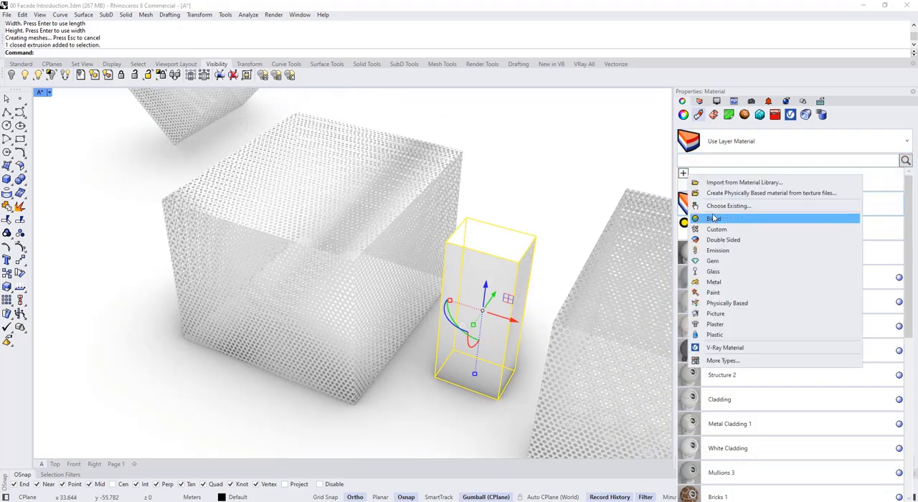
{"action": "left_click", "coordinate": [718, 229]}
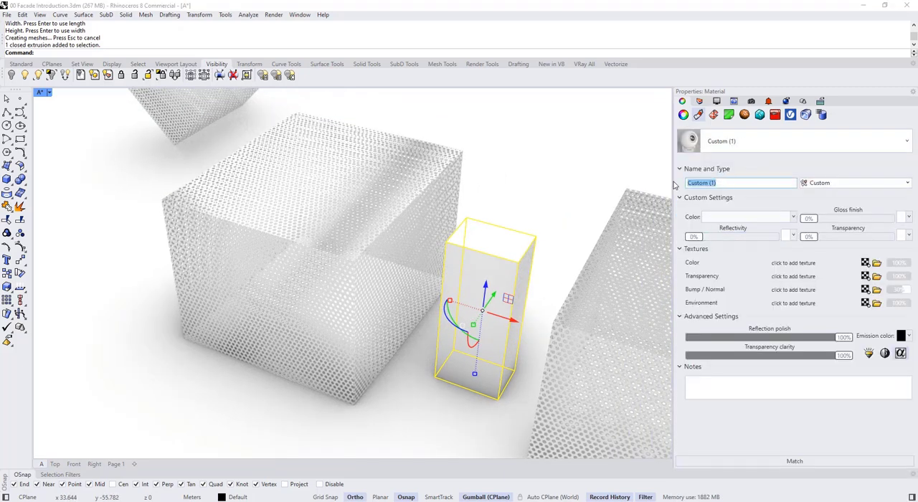
{"action": "type", "text": "Glass 33"}
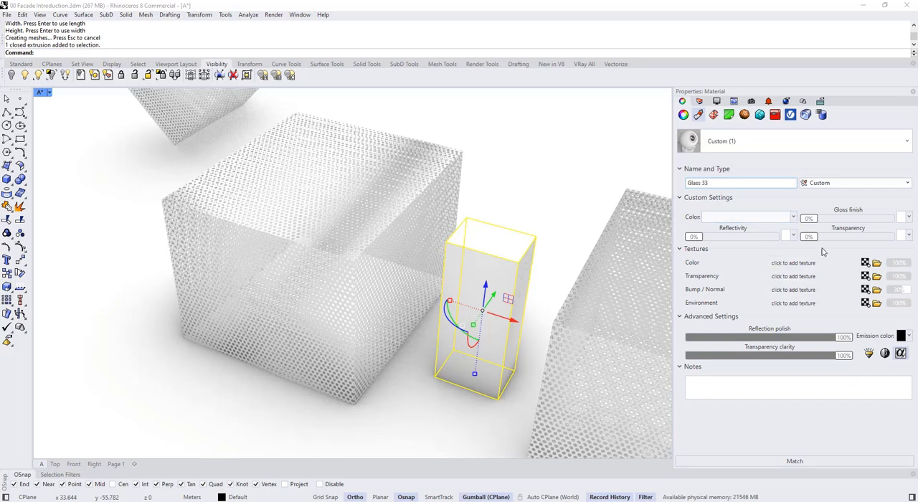
- Set the Glass 33 material's colour to pale blue #E2ECED and its transparency to about 64%
{"action": "left_click", "coordinate": [785, 219]}
{"action": "mouse_move", "coordinate": [549, 288]}
{"action": "left_mouse_down"}
{"action": "mouse_move", "coordinate": [537, 271]}
{"action": "mouse_move", "coordinate": [432, 328]}
{"action": "mouse_move", "coordinate": [433, 314]}
{"action": "left_mouse_up"}
{"action": "left_click", "coordinate": [585, 419]}
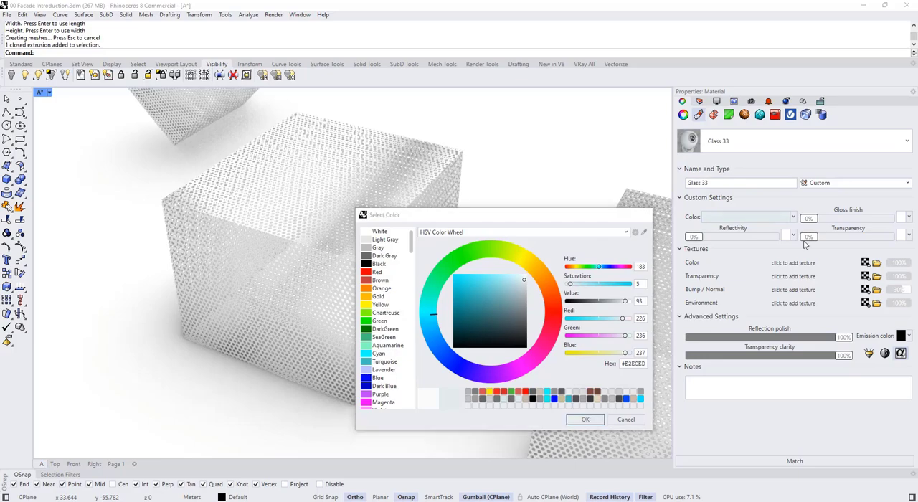
{"action": "left_click_drag", "start_coordinate": [808, 242], "coordinate": [862, 238]}
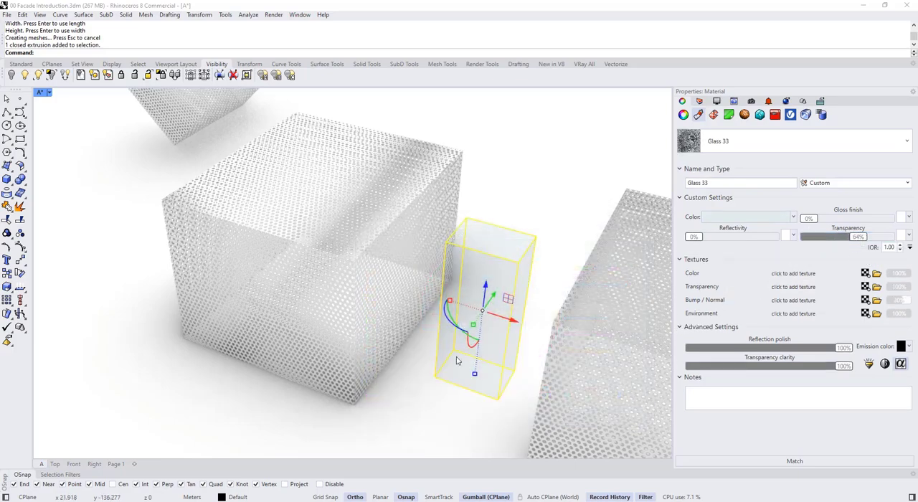
{"action": "left_click", "coordinate": [412, 383]}
{"action": "right_click_drag", "start_coordinate": [412, 383], "coordinate": [461, 328]}
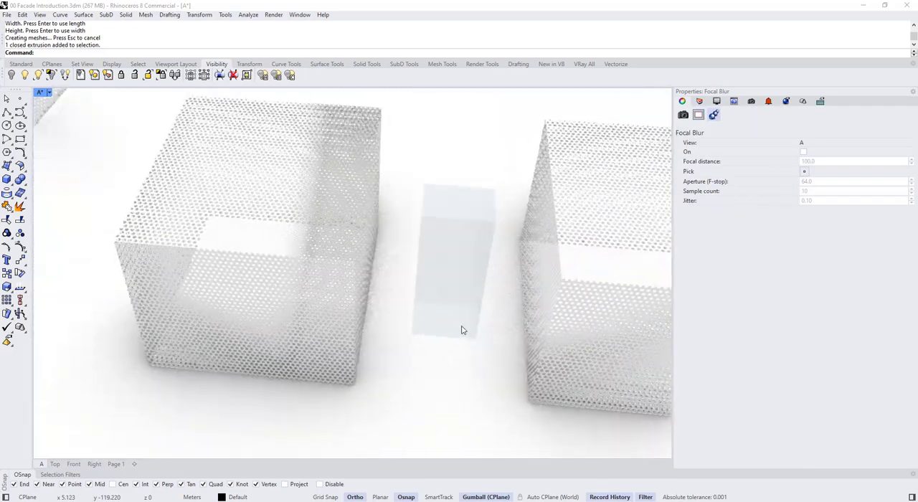
- Set the Glass 33 material's gloss finish to about 67%, raise its reflectivity, and deselect the small box
{"action": "left_click", "coordinate": [461, 328]}
{"action": "left_click_drag", "start_coordinate": [810, 218], "coordinate": [864, 218]}
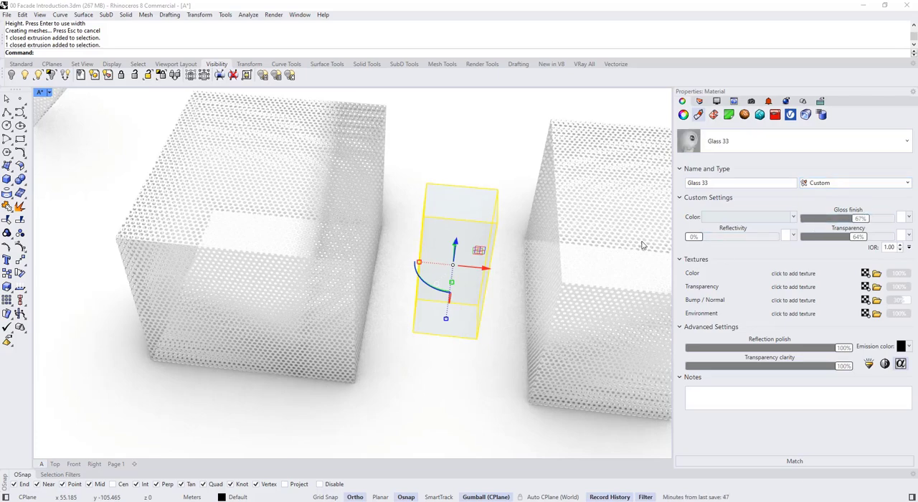
{"action": "left_click", "coordinate": [757, 237]}
{"action": "left_click", "coordinate": [459, 389]}
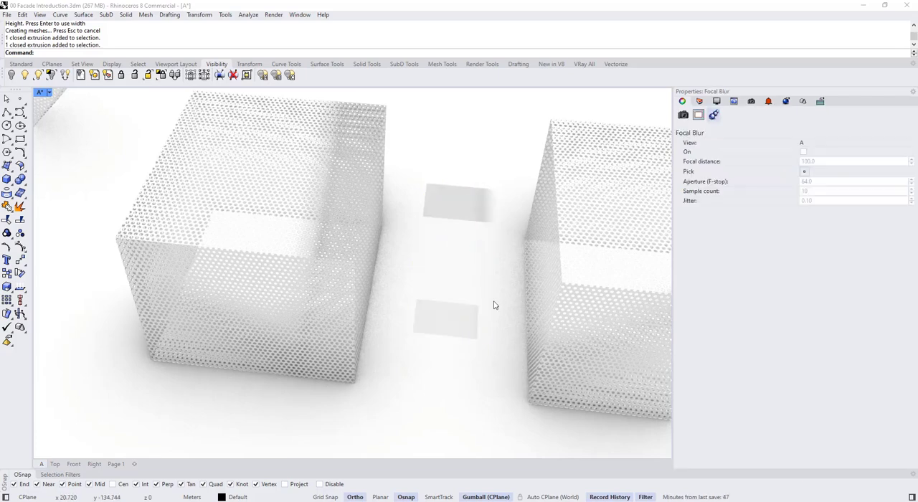